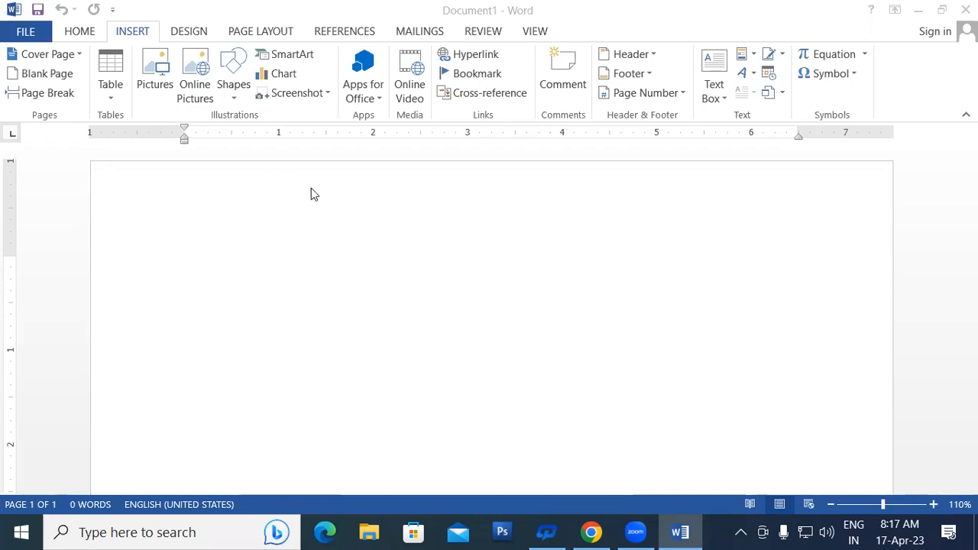
Enter the heading "Computer" at the start of the blank document and begin a new line below it
click(210, 239)
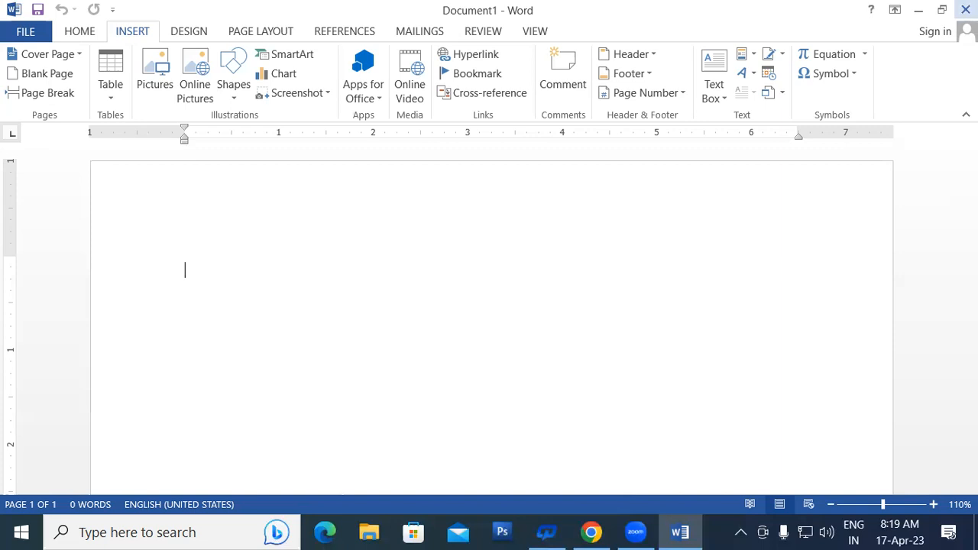
text(C)
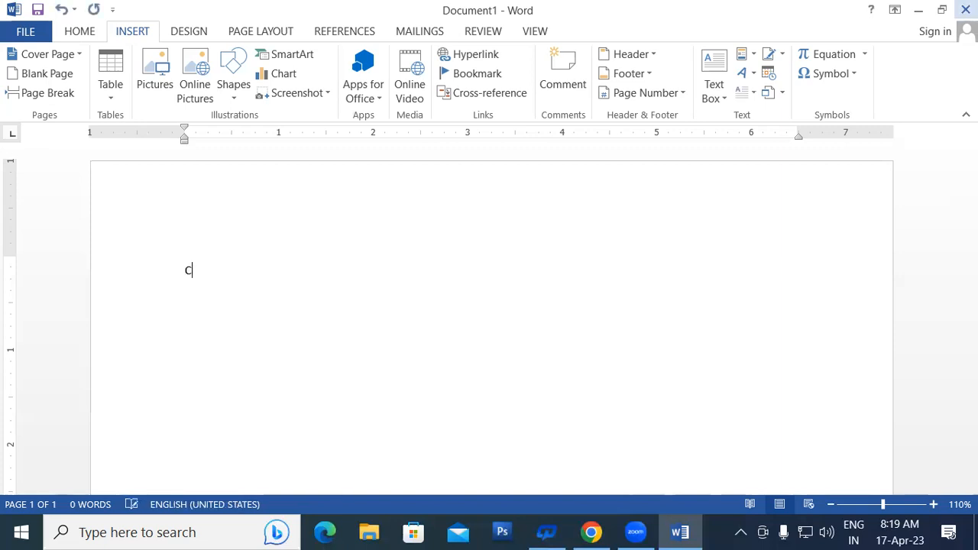
text(omputer)
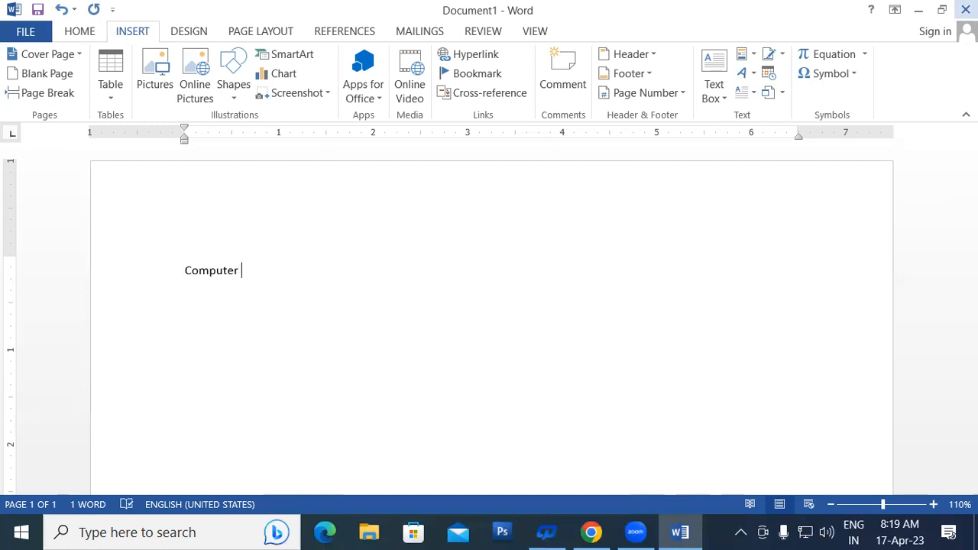
key(Return)
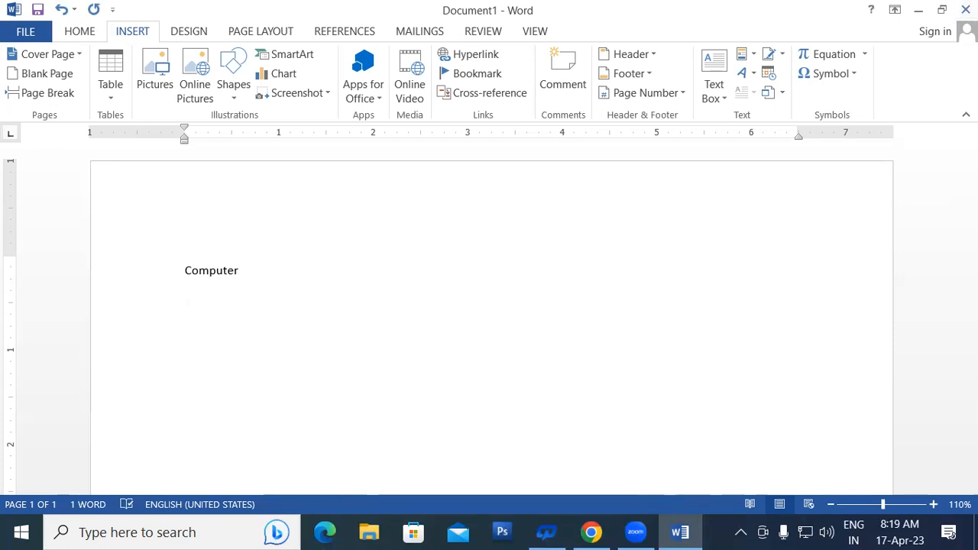
Look through the Pictures and Downloads folders for a picture to insert, and close the picture dialog without inserting one
click(155, 76)
scroll(398, 279, down, 5)
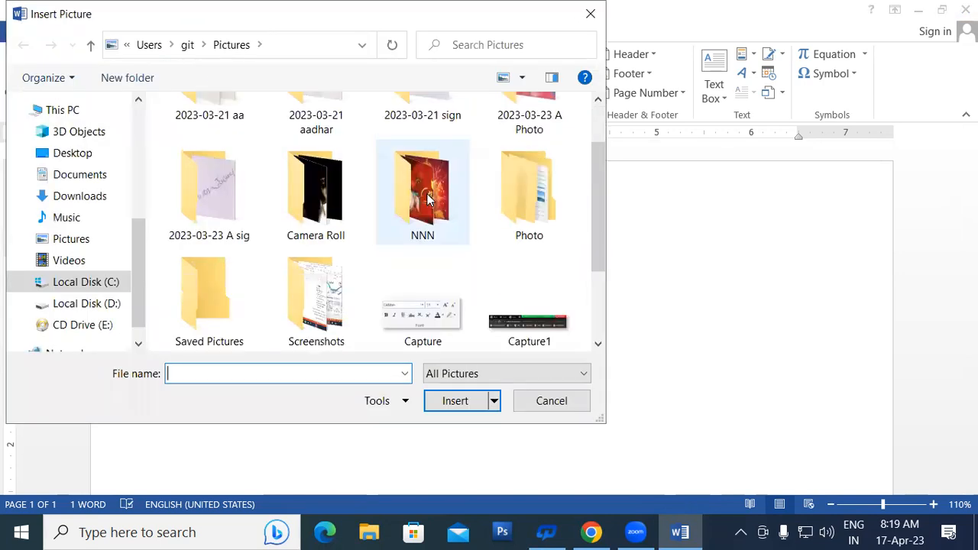
scroll(391, 219, up, 4)
scroll(317, 149, down, 3)
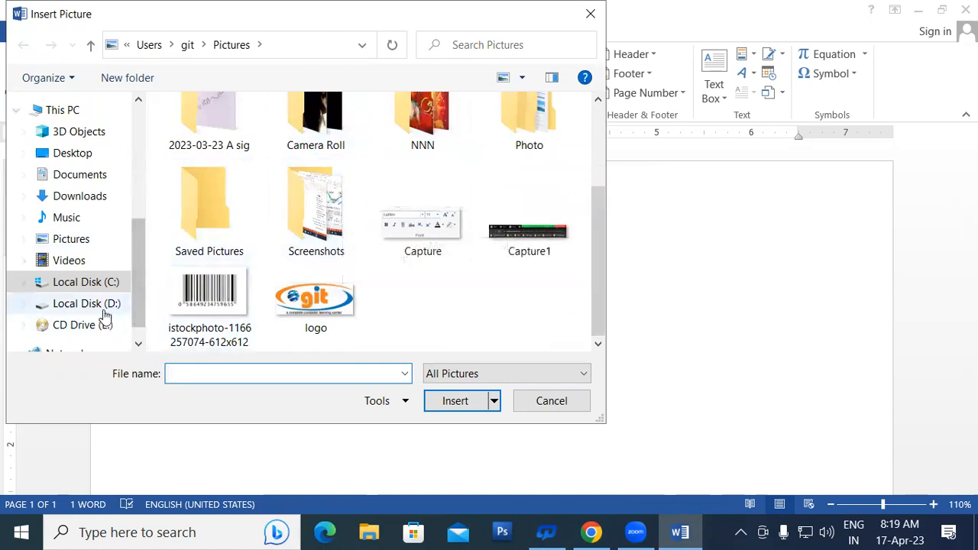
click(79, 242)
scroll(350, 204, down, 5)
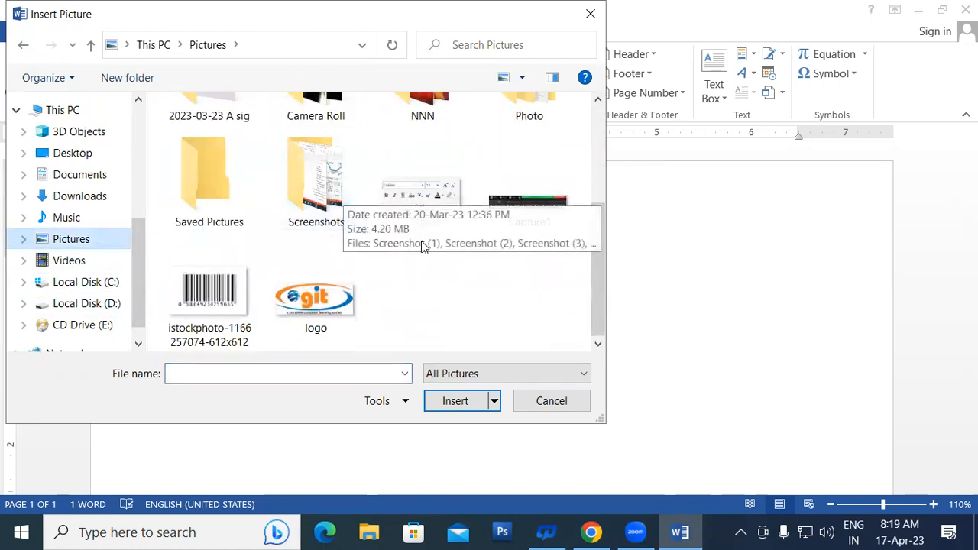
scroll(415, 244, up, 5)
click(81, 200)
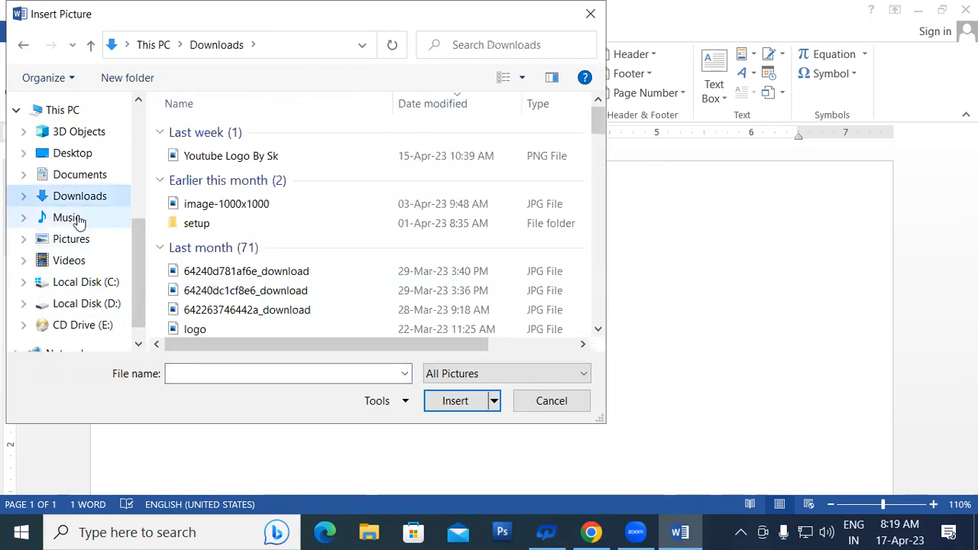
scroll(367, 229, down, 8)
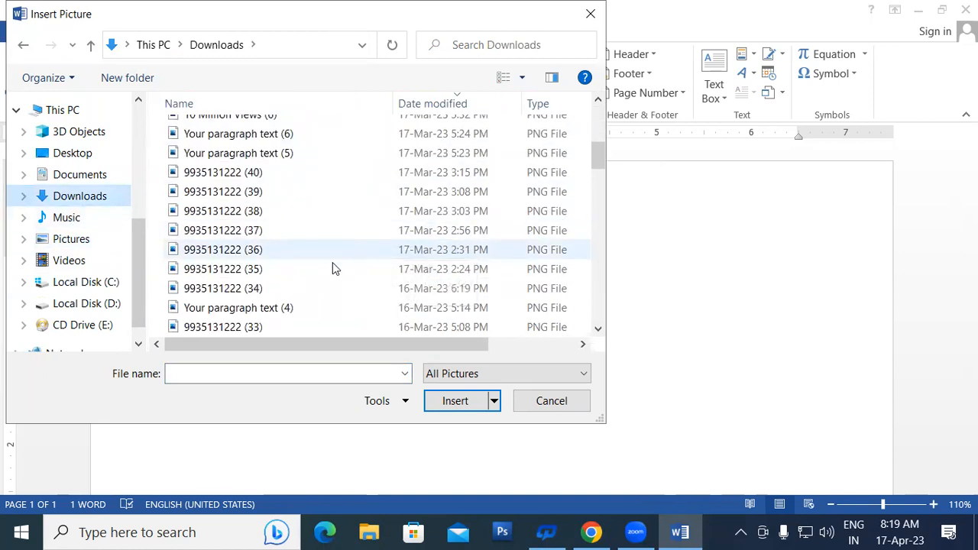
scroll(309, 291, down, 1)
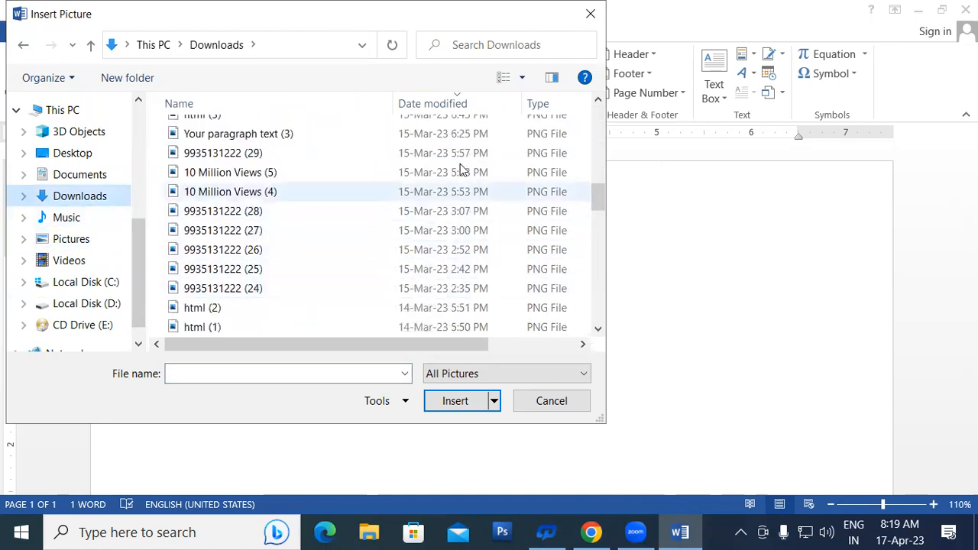
click(591, 13)
Switch to Chrome, open Google Images in a new tab and decline the Google sign-in prompt
click(578, 532)
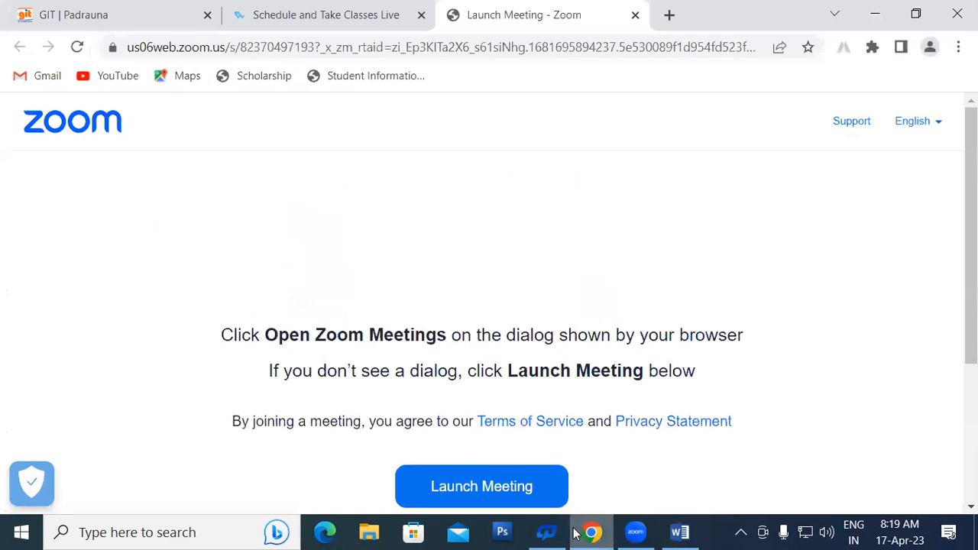
click(670, 15)
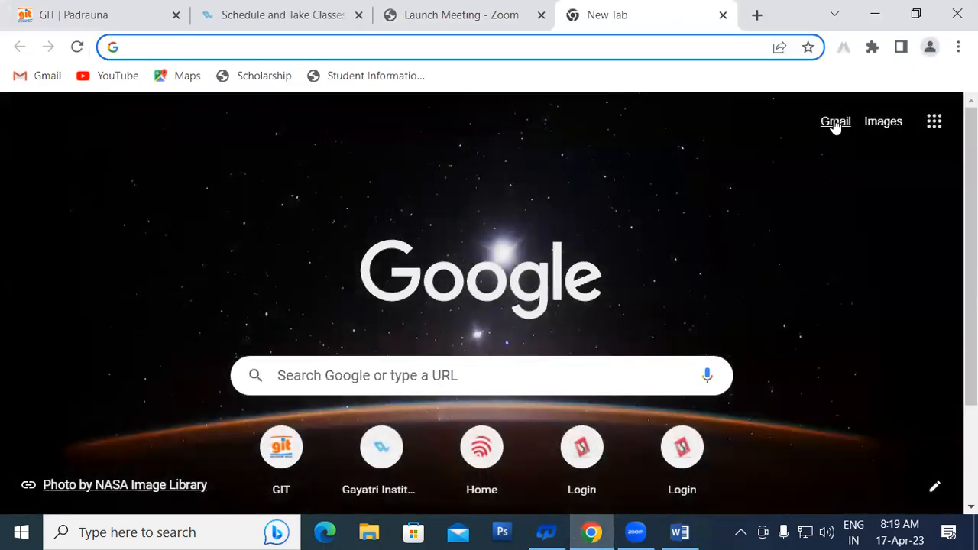
click(835, 124)
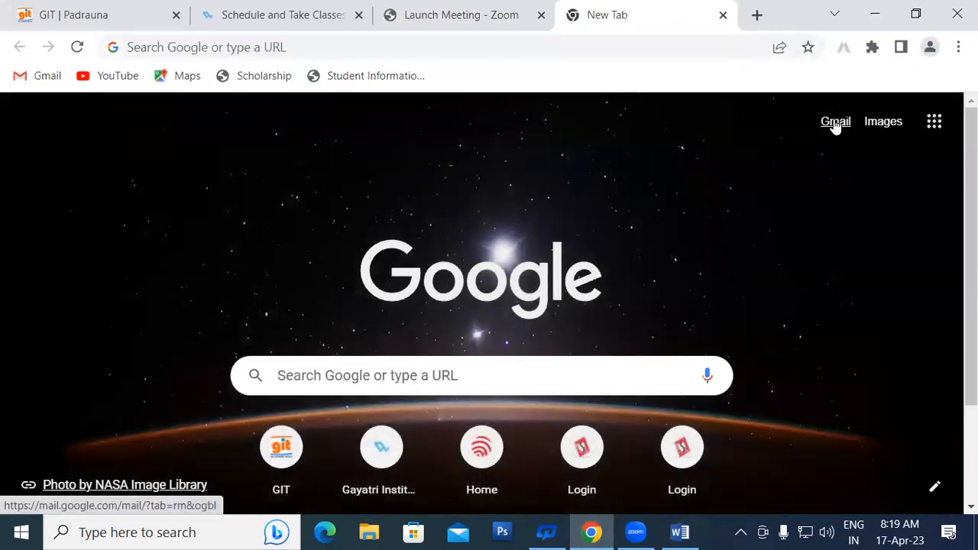
click(881, 124)
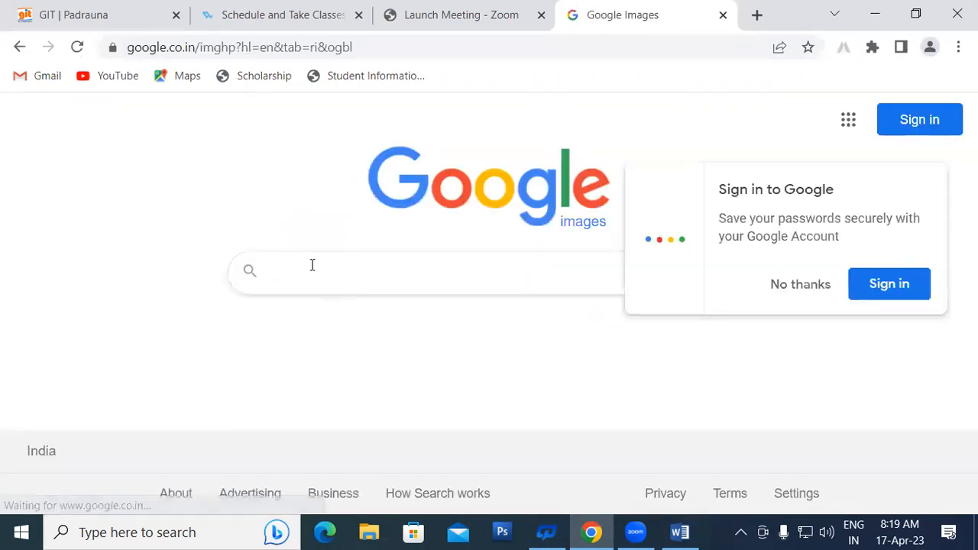
click(800, 284)
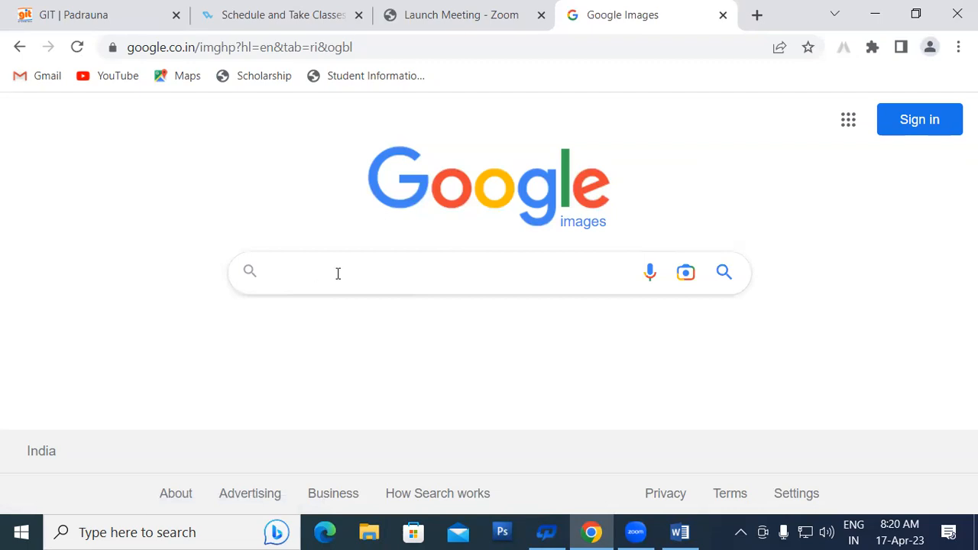
Search Google Images for "Computer Images Jpg"
text(Computer )
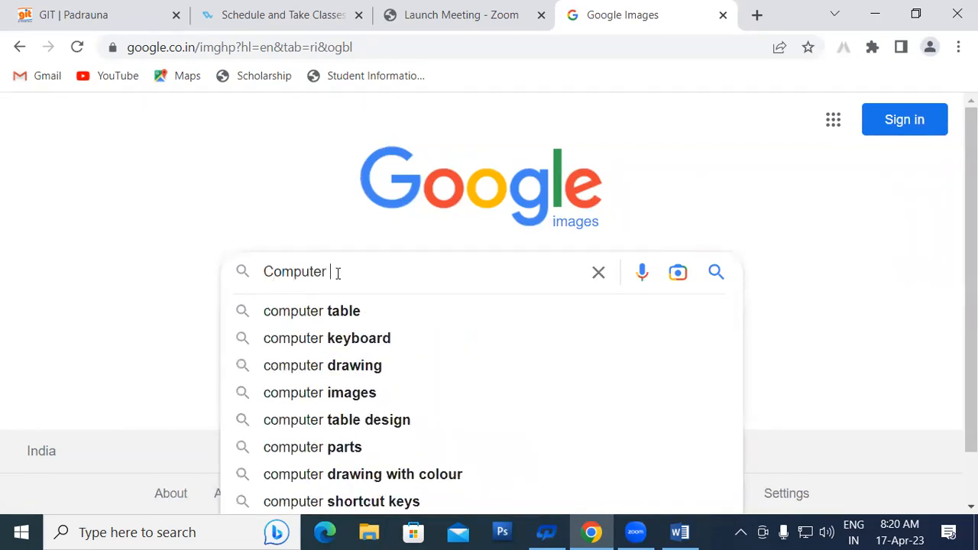
text(Images Jp)
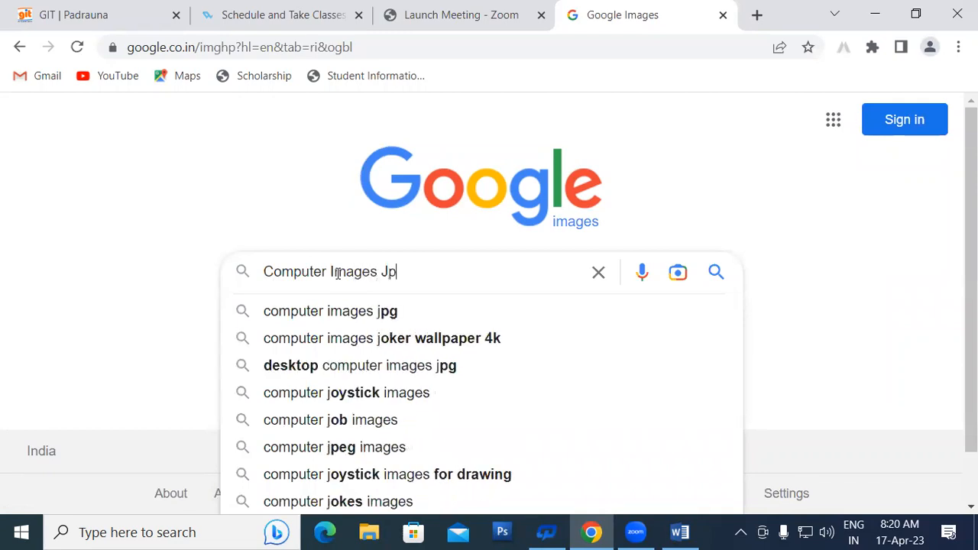
text(g)
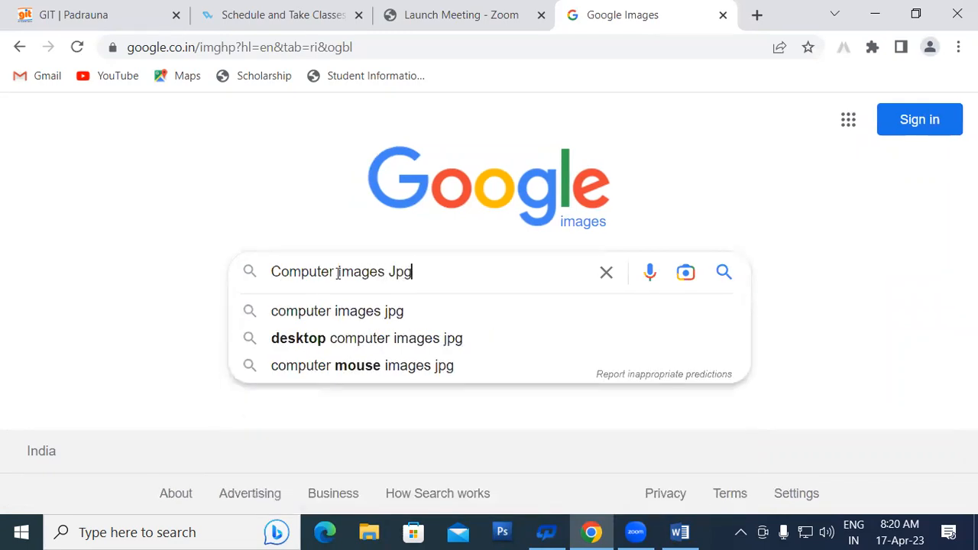
key(Return)
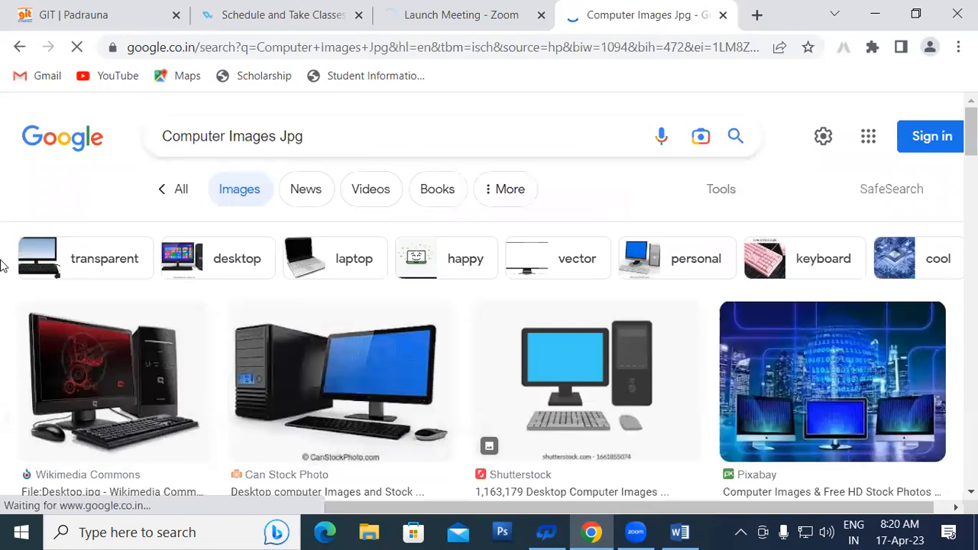
Save the Unsplash picture of a desktop computer on a desk as a JPEG image in the Music folder
scroll(622, 310, down, 2)
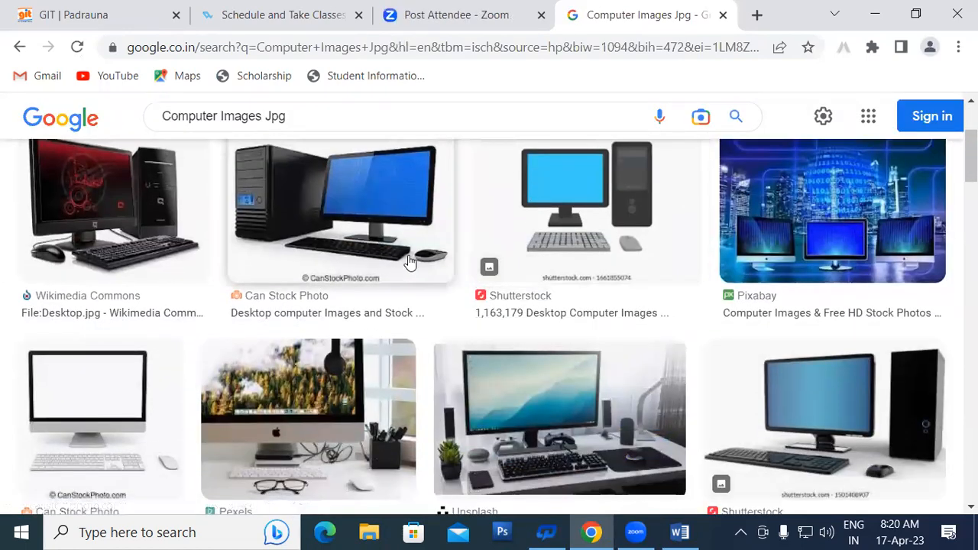
scroll(319, 223, up, 2)
scroll(727, 268, down, 6)
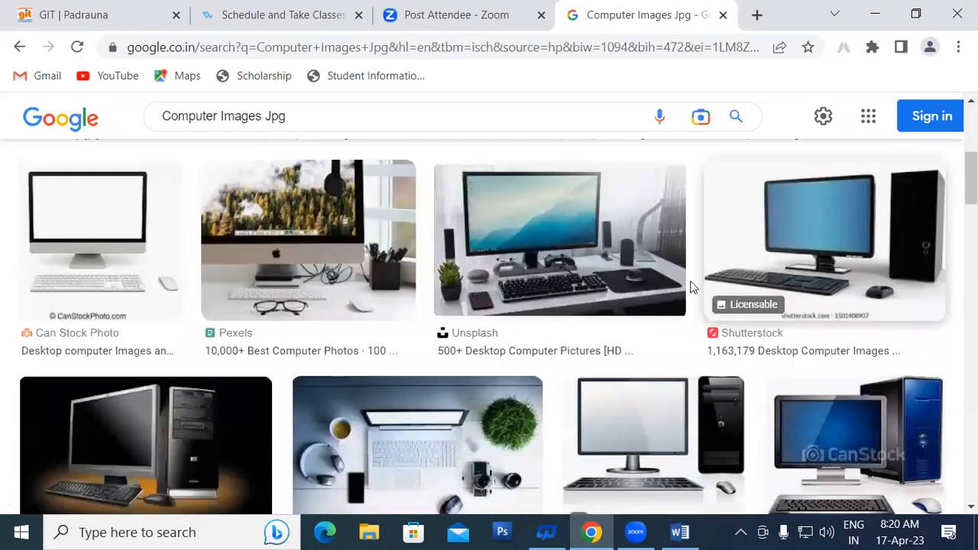
scroll(683, 278, up, 1)
click(551, 247)
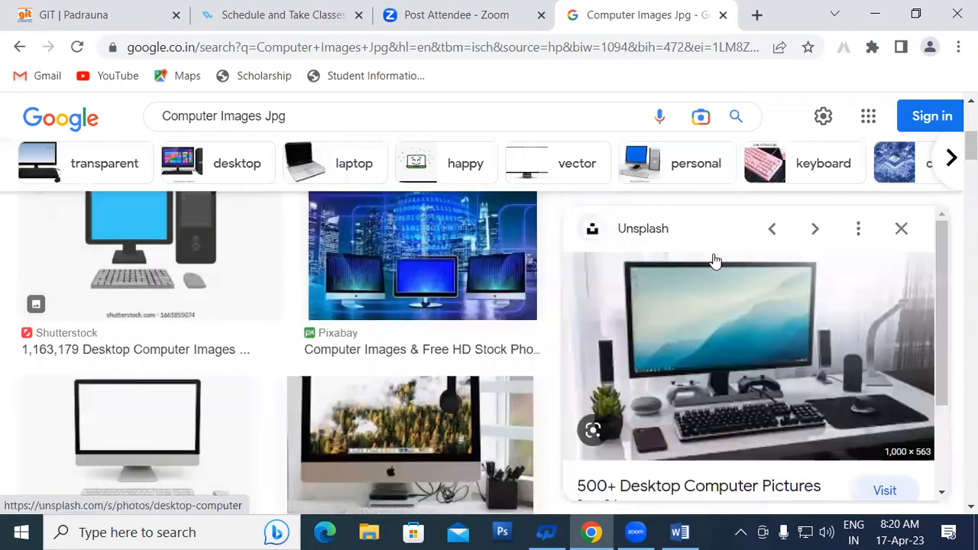
scroll(809, 301, down, 1)
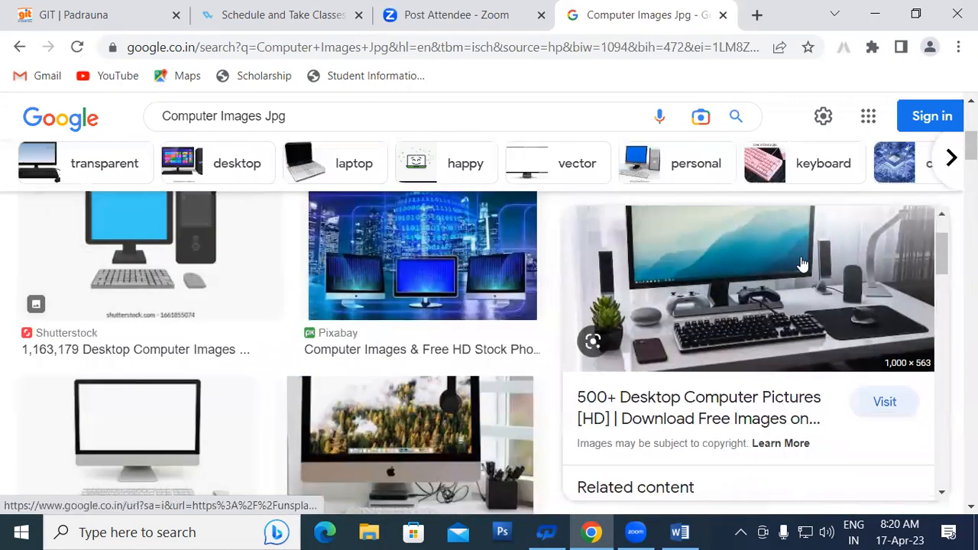
right_click(810, 303)
click(691, 410)
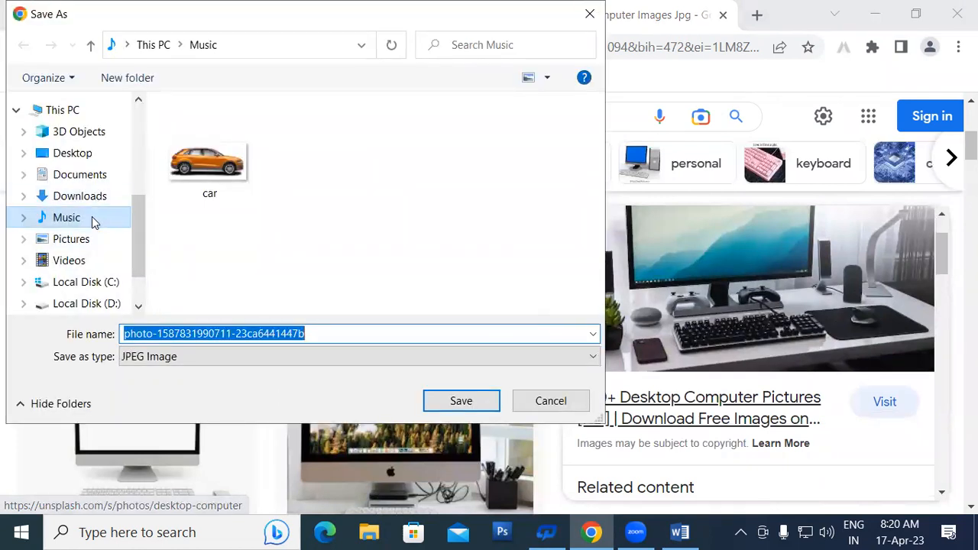
click(86, 219)
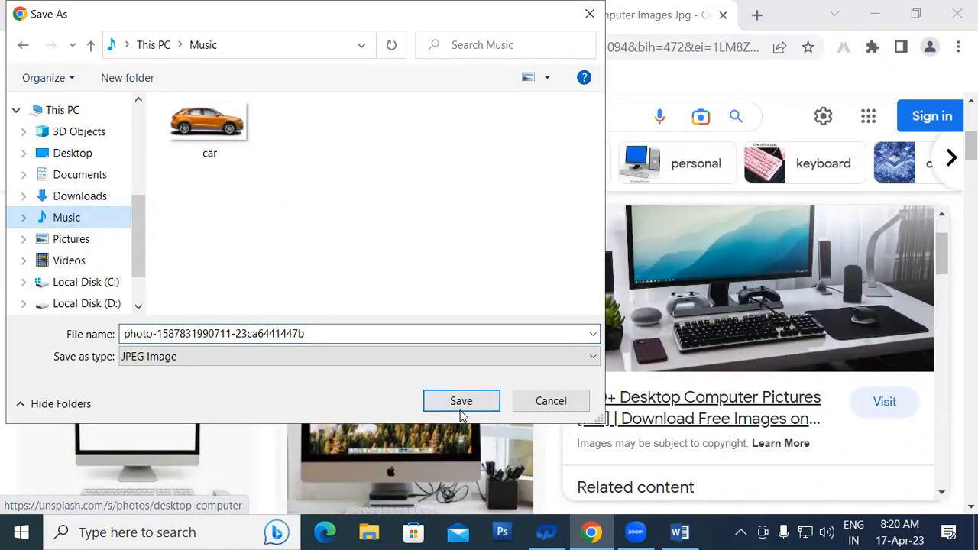
click(461, 401)
Replace the image search query with "Keyboard" and run the search
scroll(495, 281, down, 4)
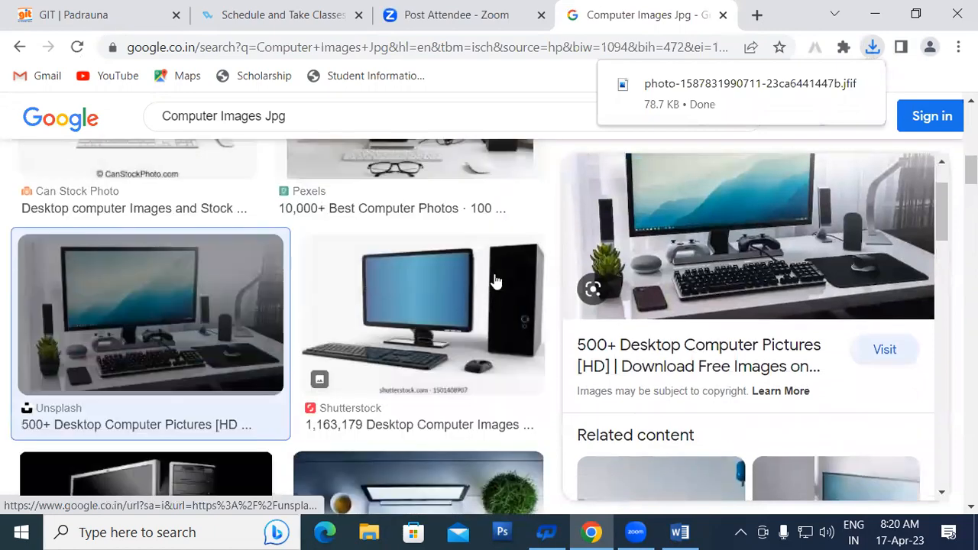
scroll(476, 267, up, 5)
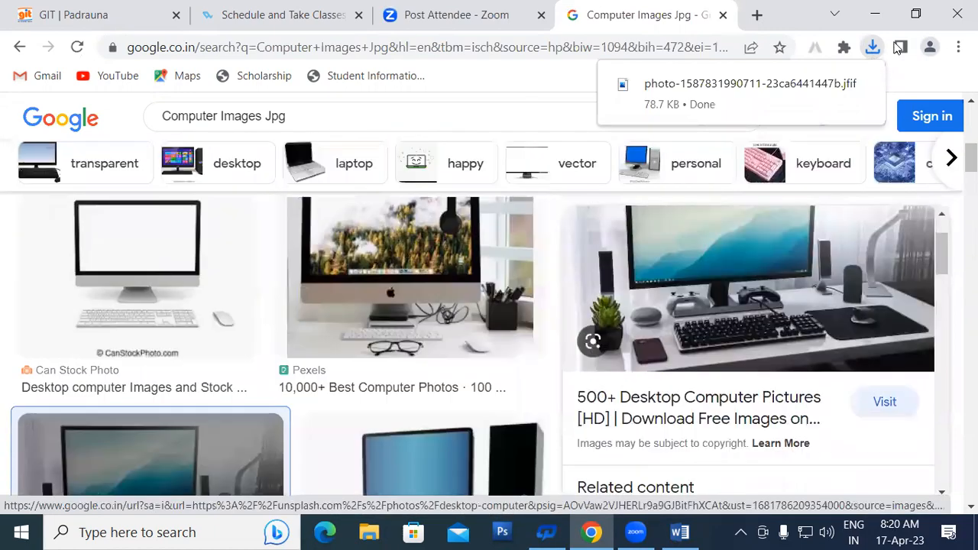
click(308, 117)
text(K)
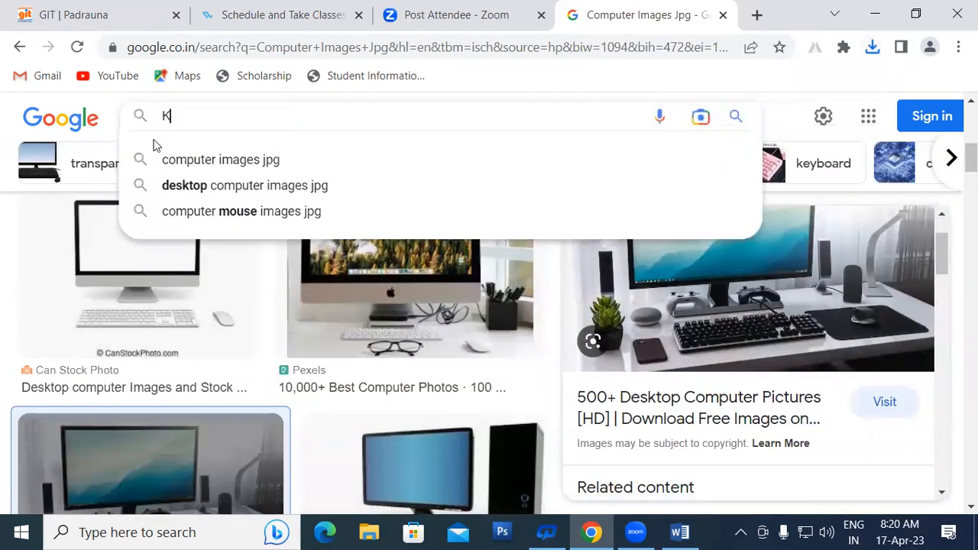
text(eyboard)
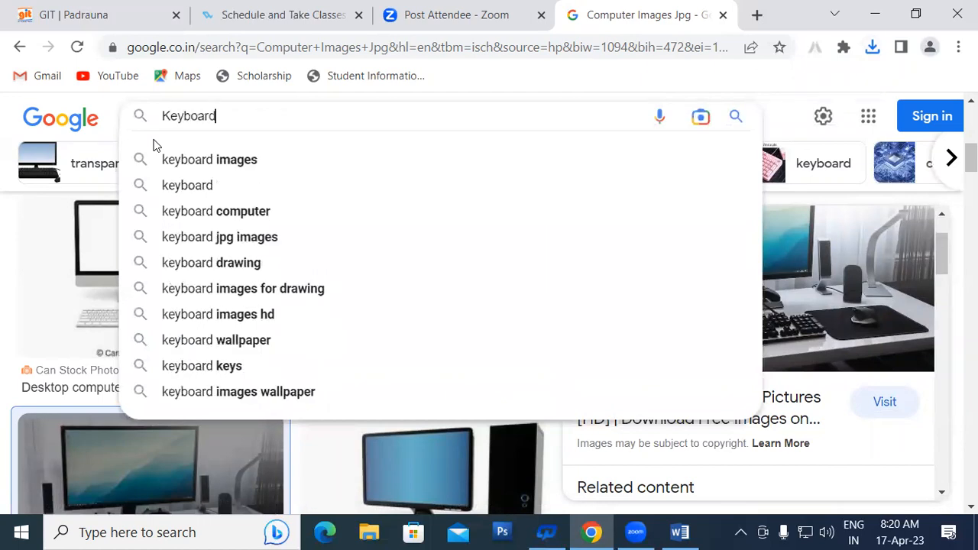
key(Return)
Look through the keyboard image results, previewing the CNET picture with its related images and Apple's Magic Keyboard with Numeric Keypad
scroll(321, 319, down, 7)
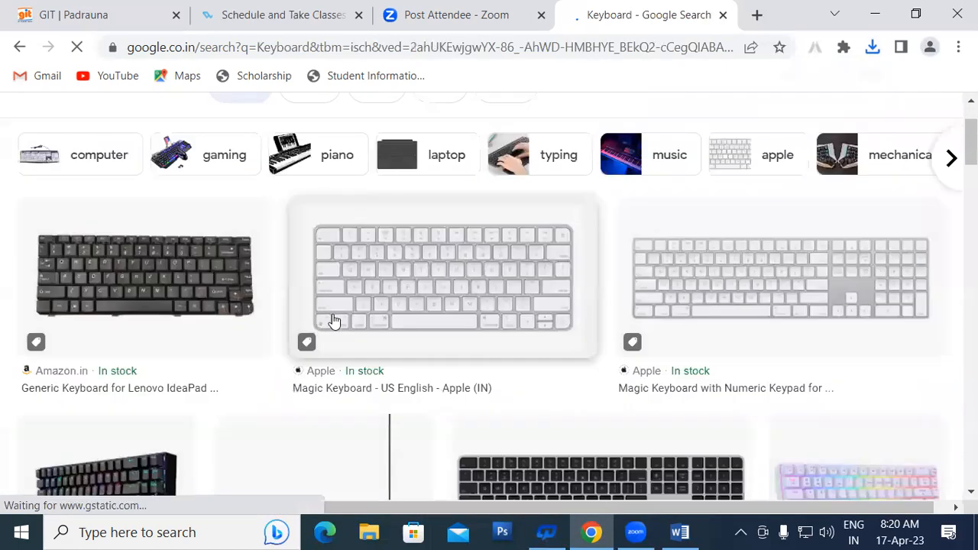
scroll(590, 315, down, 2)
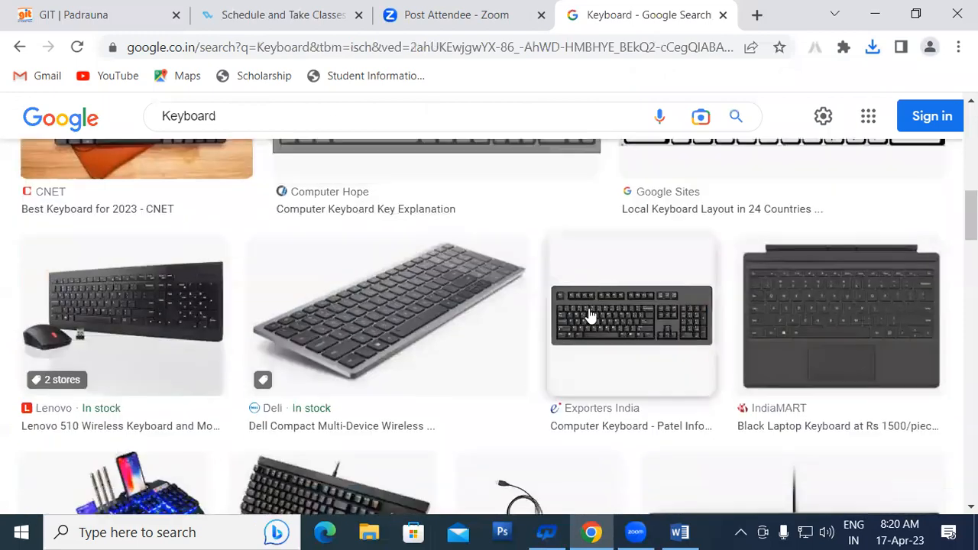
scroll(412, 343, up, 3)
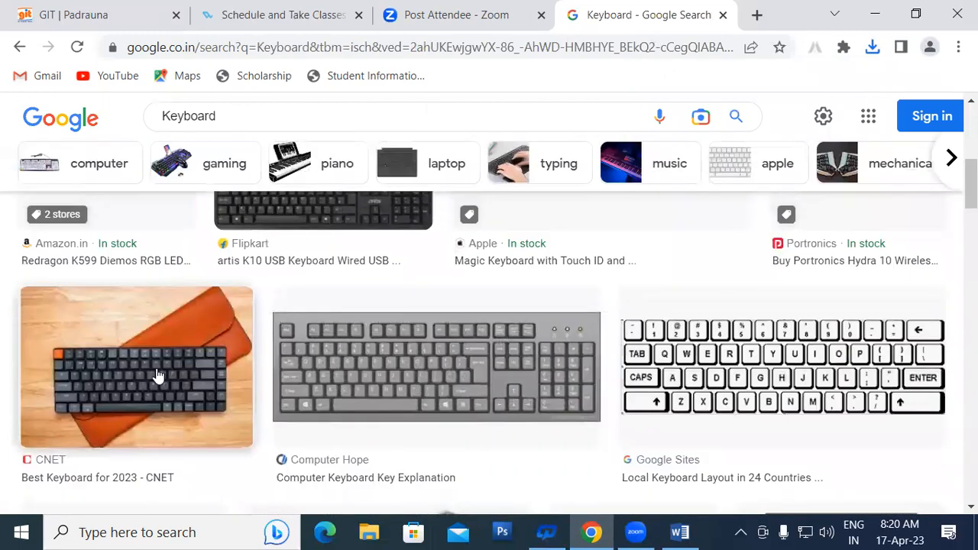
click(158, 375)
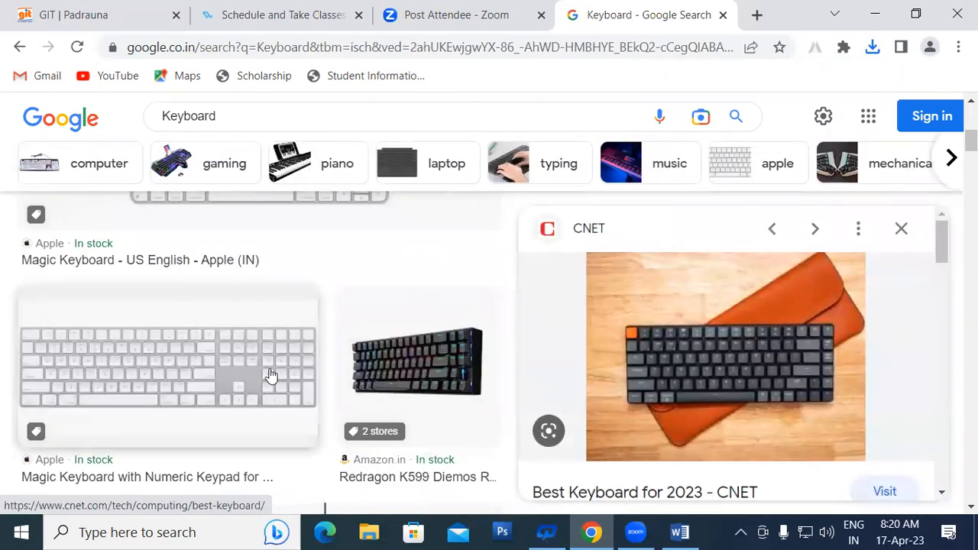
scroll(695, 308, down, 5)
scroll(624, 308, down, 5)
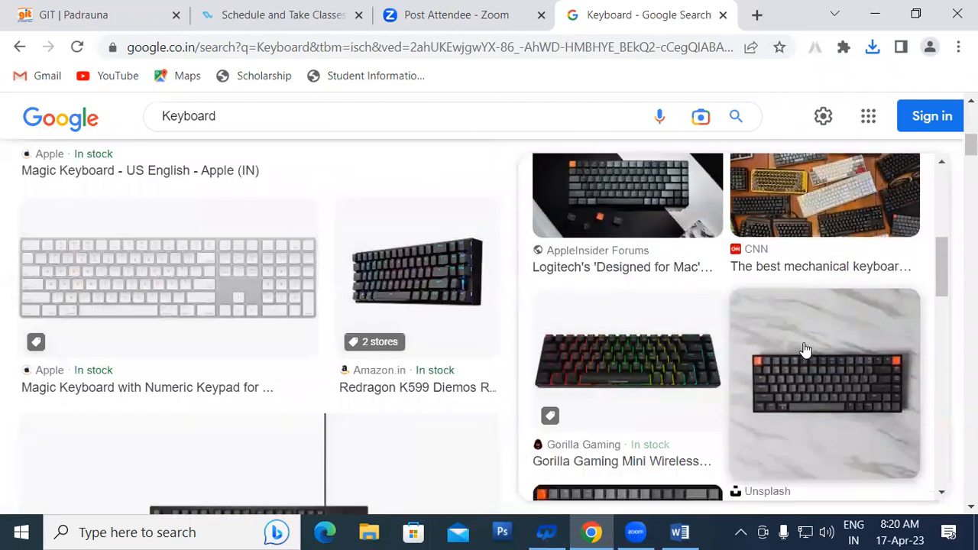
scroll(783, 355, down, 6)
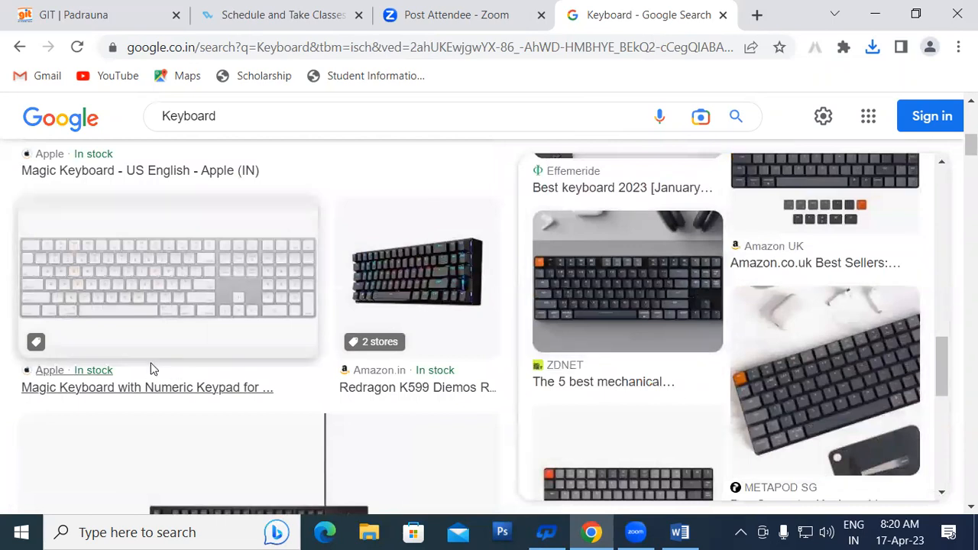
scroll(192, 316, down, 3)
scroll(220, 315, up, 2)
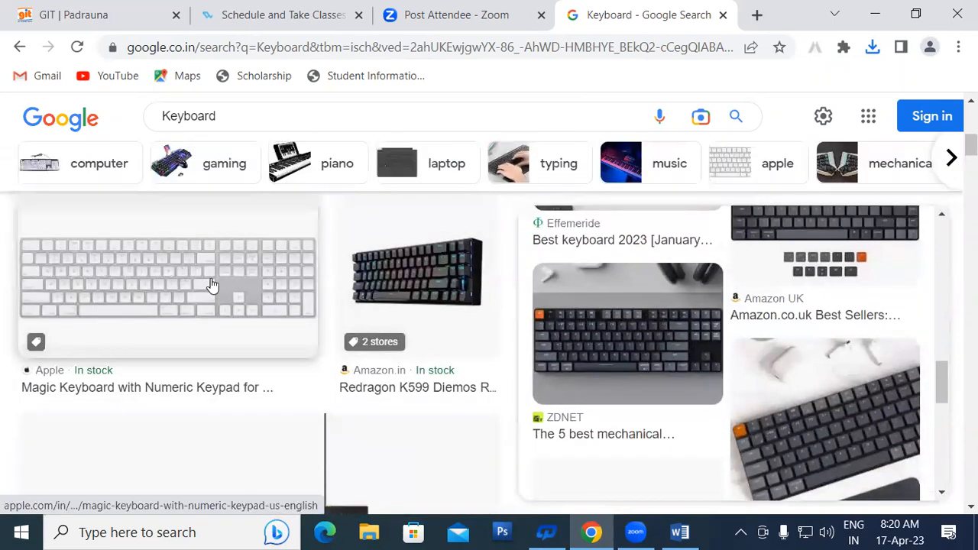
click(213, 285)
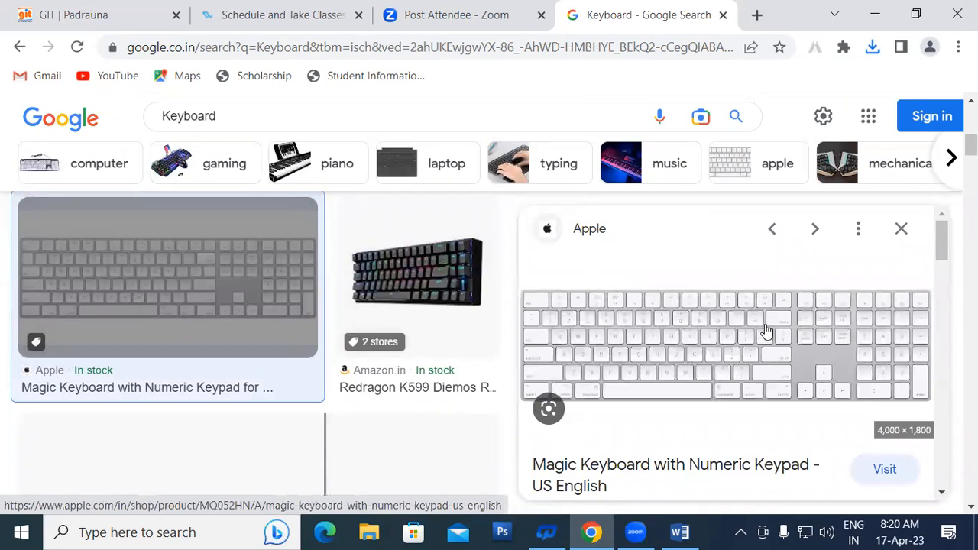
right_click(767, 330)
scroll(448, 306, down, 5)
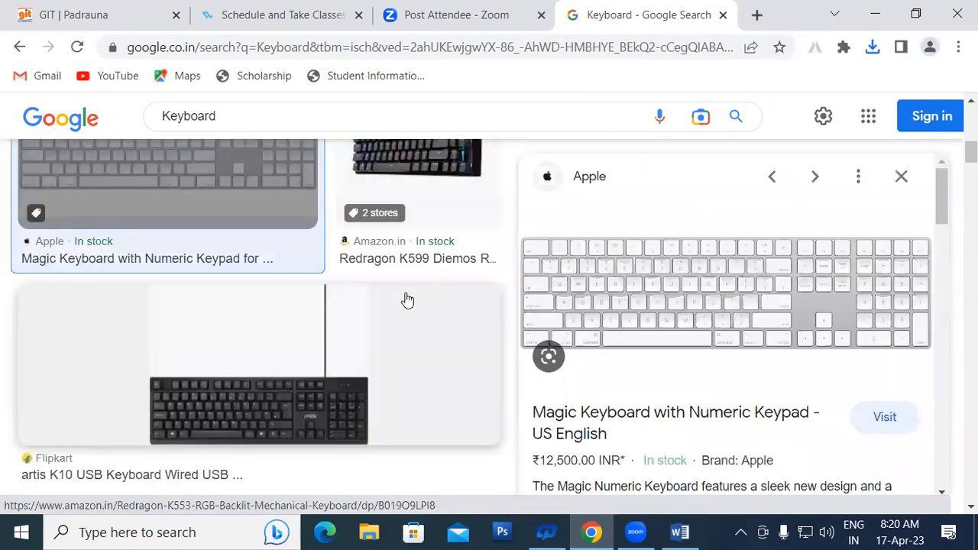
scroll(175, 285, down, 7)
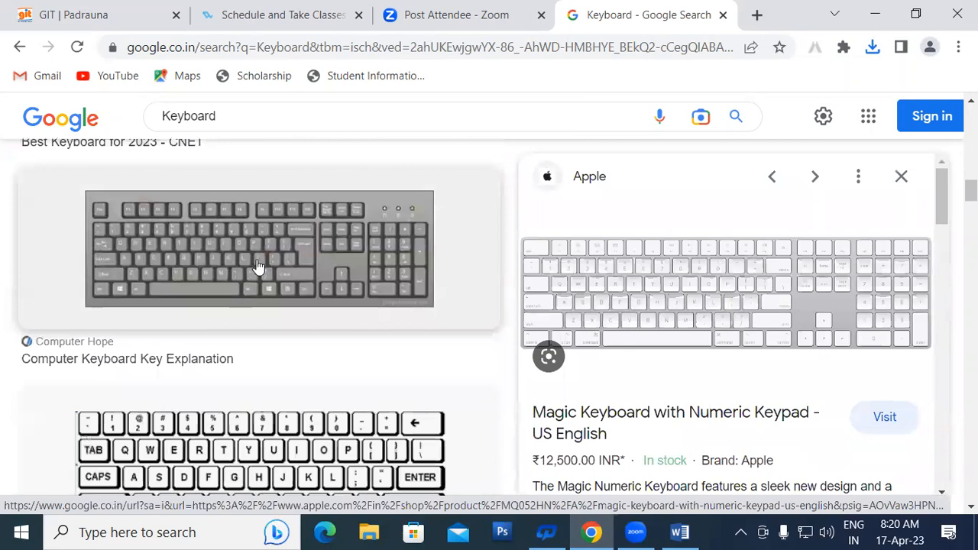
click(252, 280)
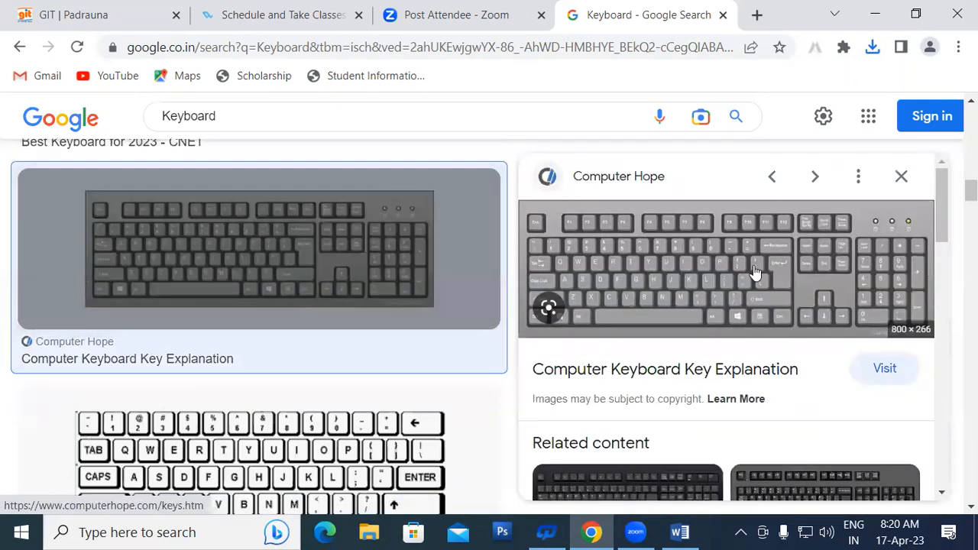
right_click(751, 260)
click(814, 410)
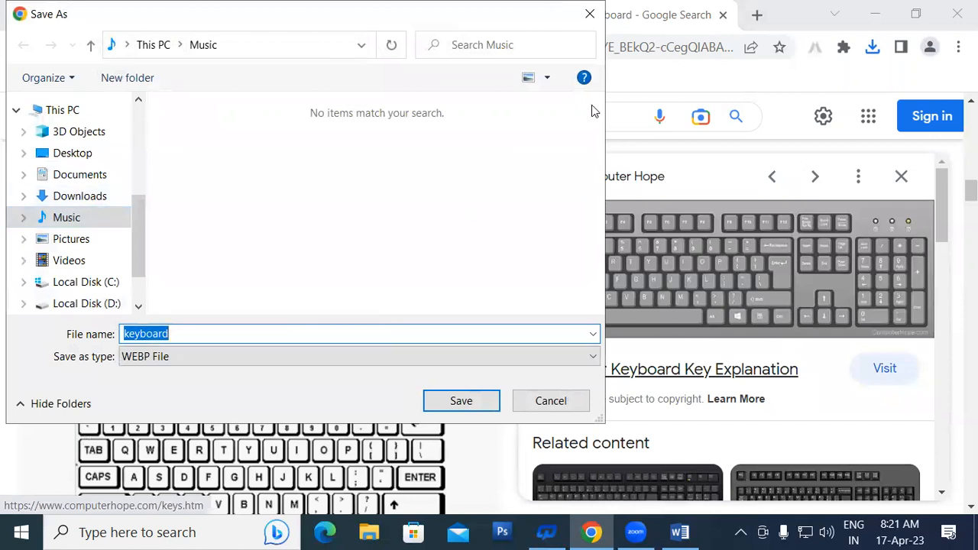
click(590, 14)
Save the Google Sites black-and-white keyboard layout picture as JPEG image "kb000 us std kb" in the Music folder
scroll(257, 323, down, 3)
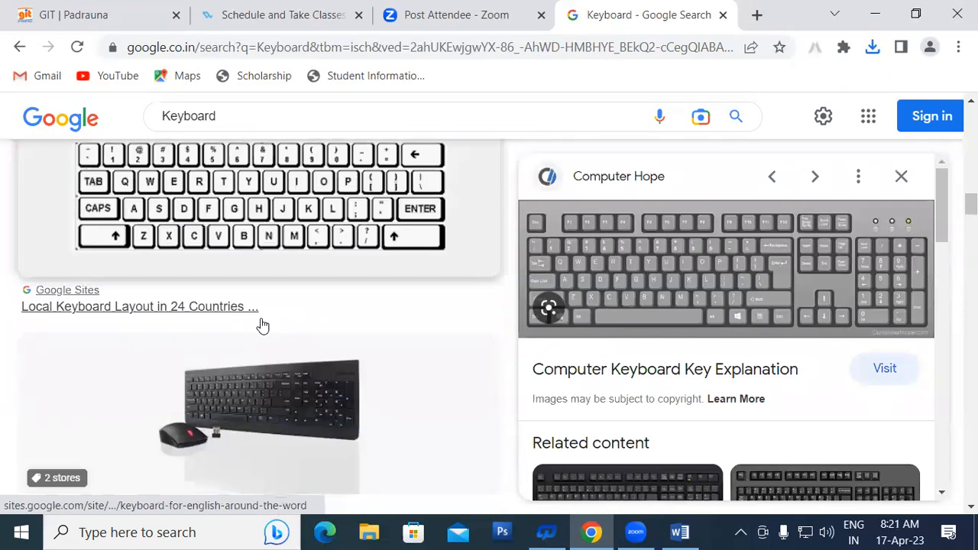
click(347, 191)
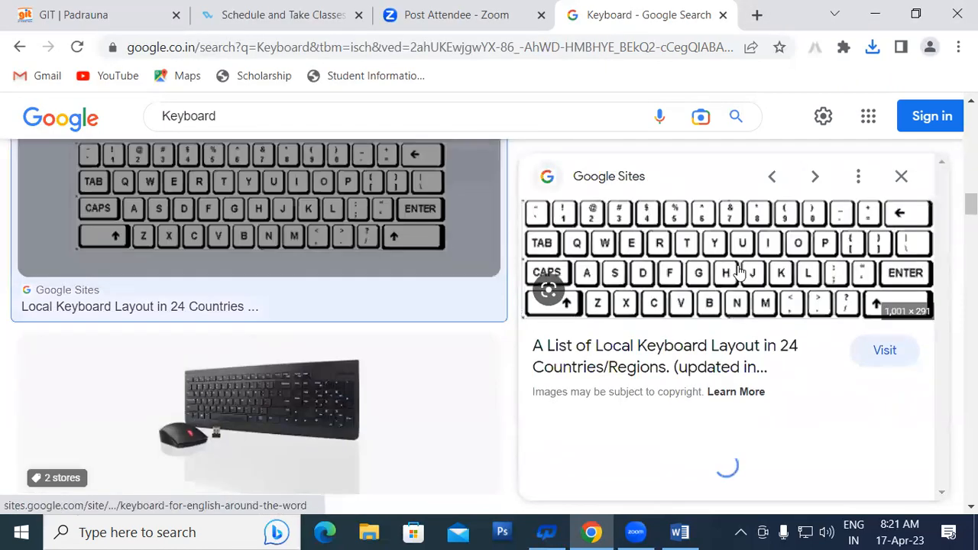
right_click(672, 233)
click(692, 431)
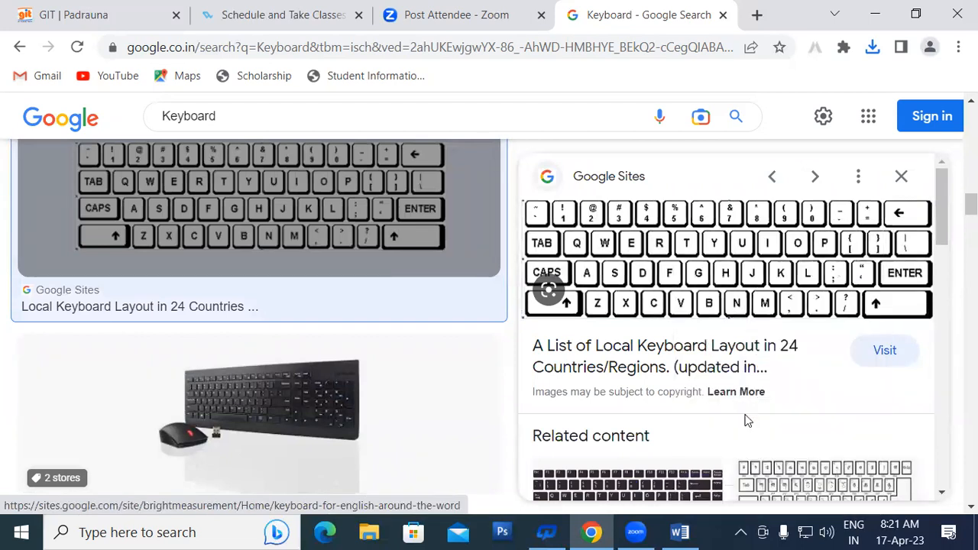
right_click(696, 242)
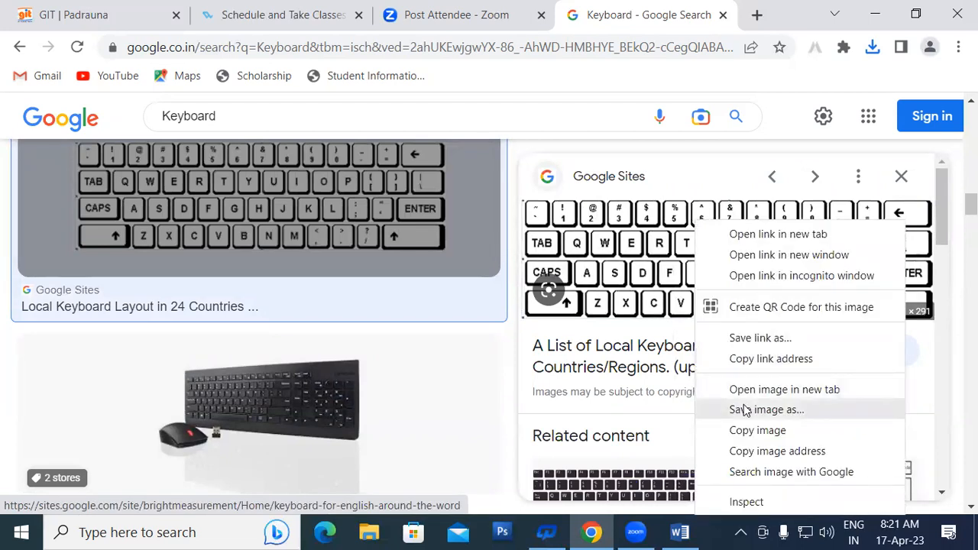
click(743, 408)
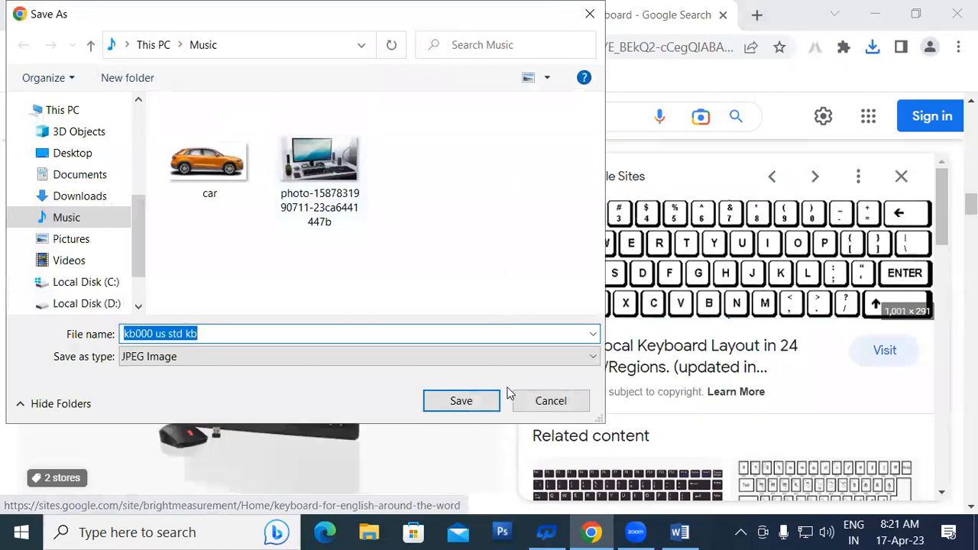
click(480, 400)
scroll(413, 287, down, 3)
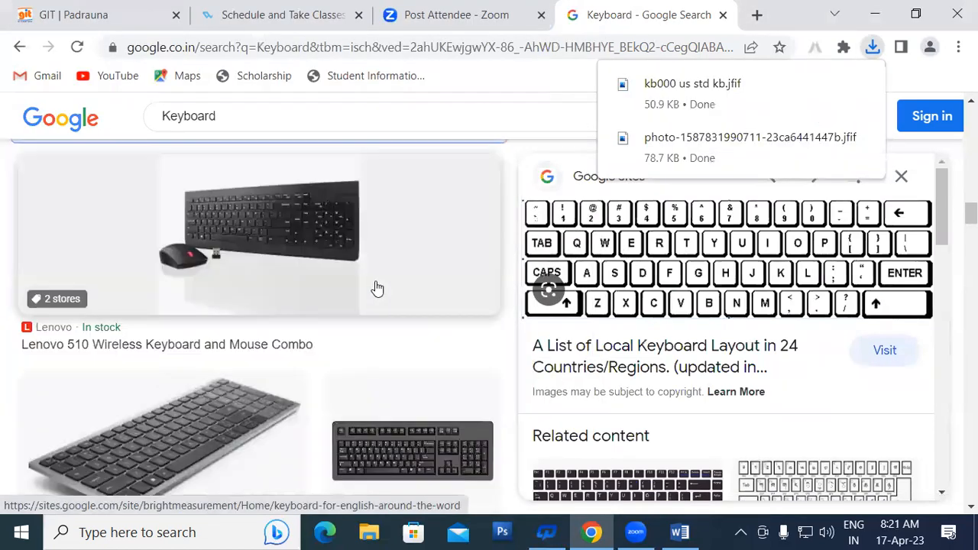
scroll(377, 289, up, 3)
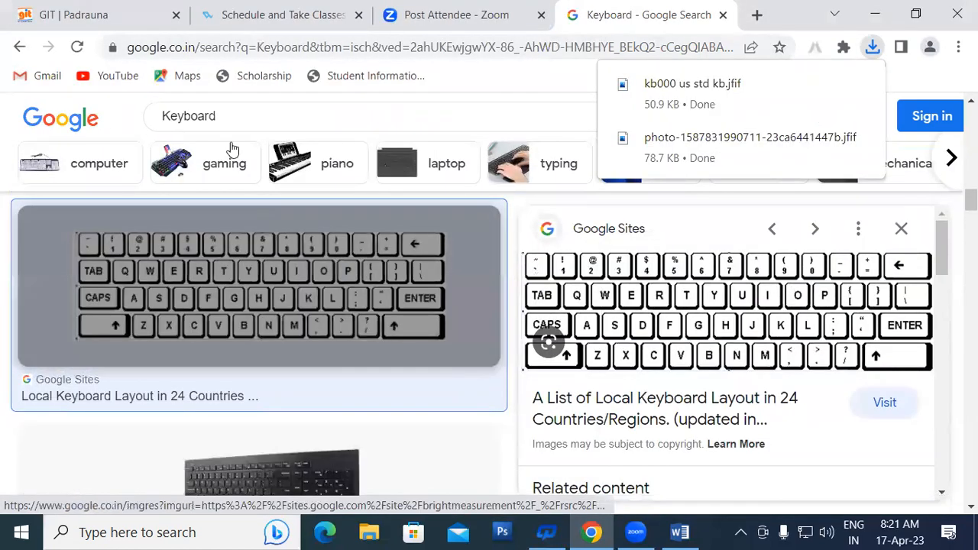
Switch to Word and insert the downloaded desktop computer photo from the Music folder below the "Computer" heading
click(680, 533)
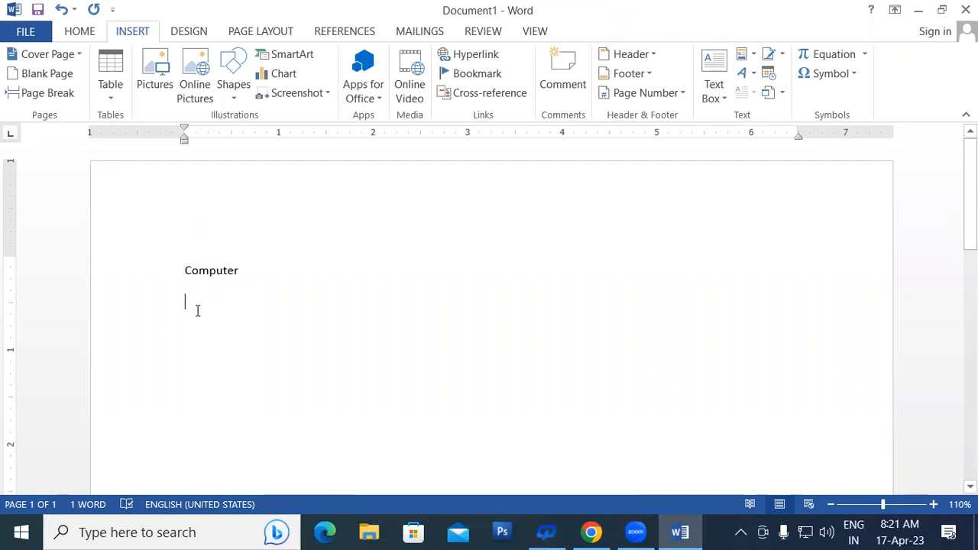
click(154, 76)
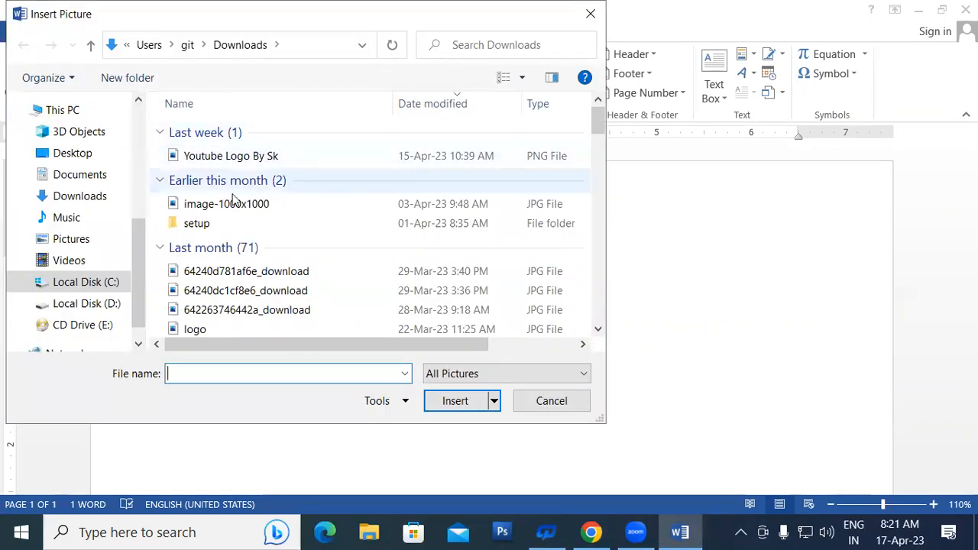
click(82, 224)
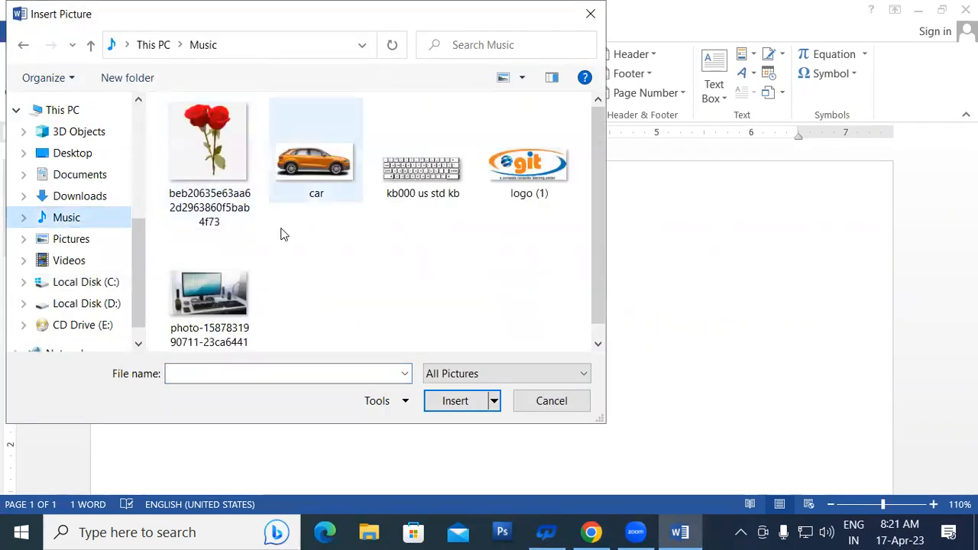
click(211, 292)
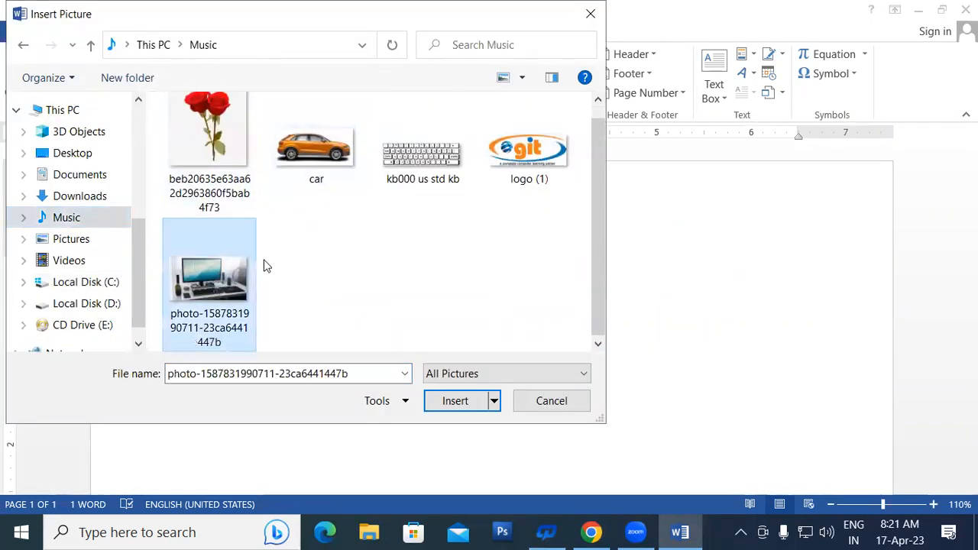
click(455, 401)
Shrink the inserted computer picture proportionally to about 2.3 inches wide and deselect it
scroll(579, 243, down, 2)
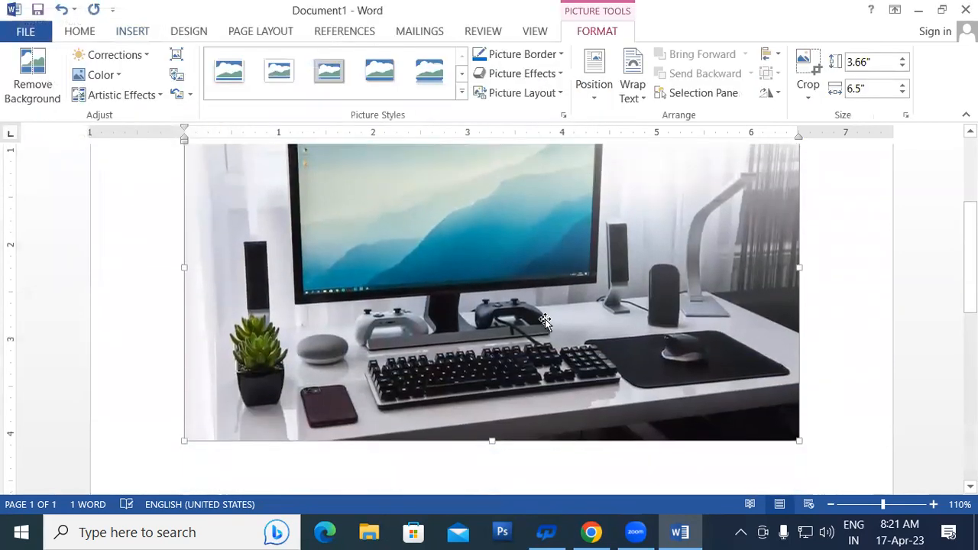
scroll(499, 380, up, 3)
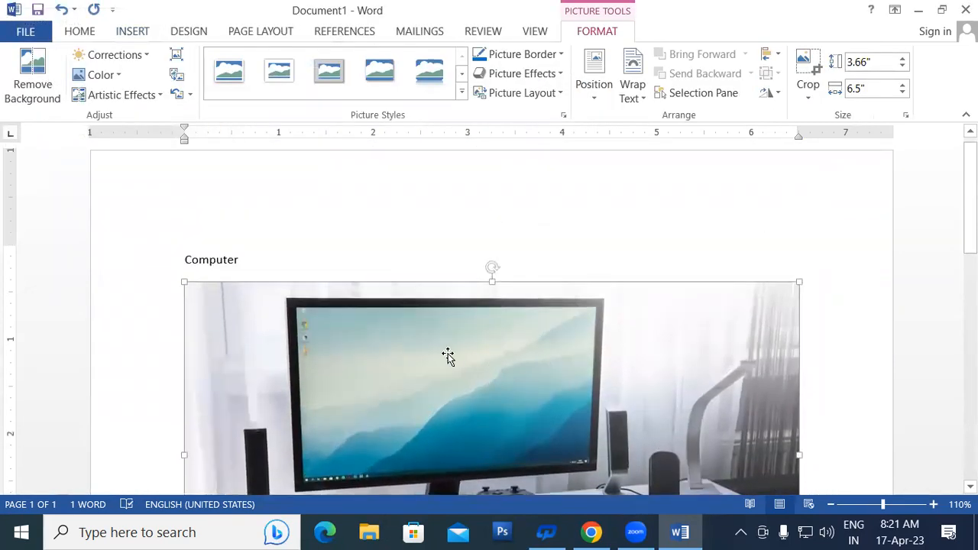
scroll(270, 267, down, 3)
scroll(271, 267, down, 5)
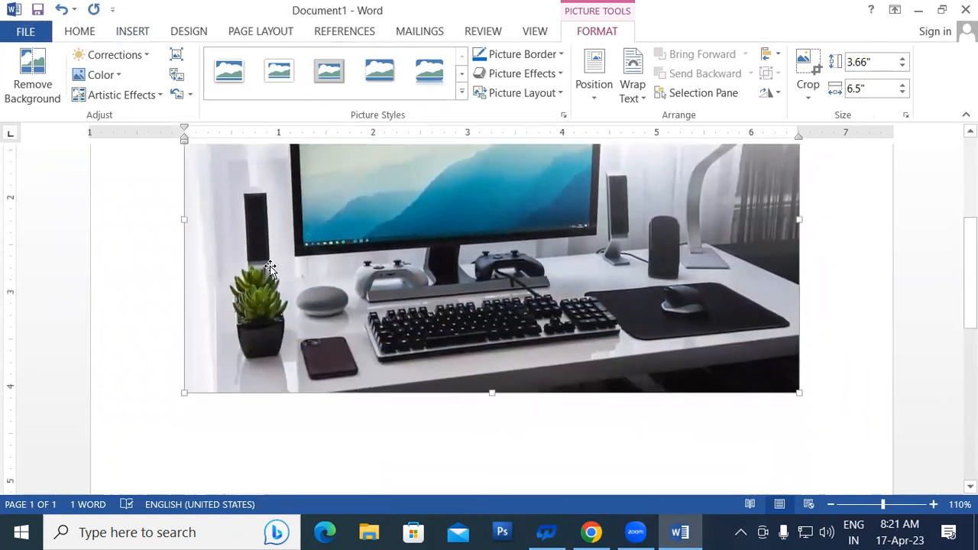
scroll(269, 266, up, 2)
scroll(270, 265, up, 6)
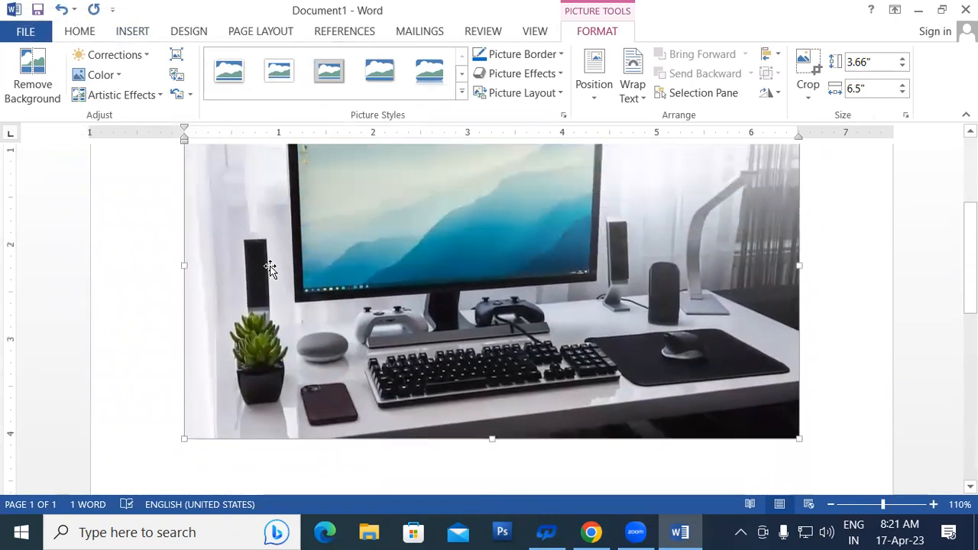
scroll(270, 267, down, 4)
scroll(271, 268, down, 1)
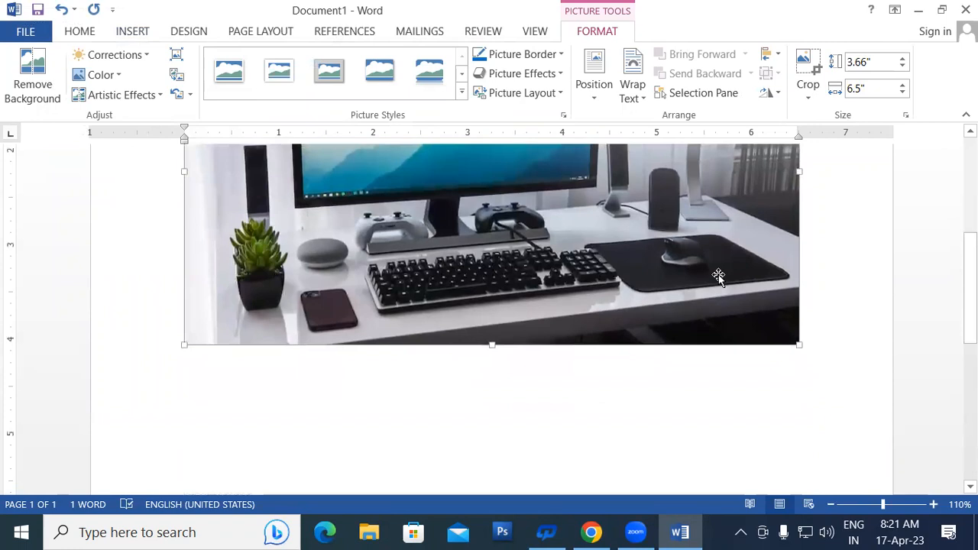
drag(798, 345, 367, 200)
scroll(631, 318, down, 2)
drag(539, 344, 403, 271)
click(443, 268)
Make the "Computer" heading bold and enlarge its font size to 12
scroll(586, 304, up, 2)
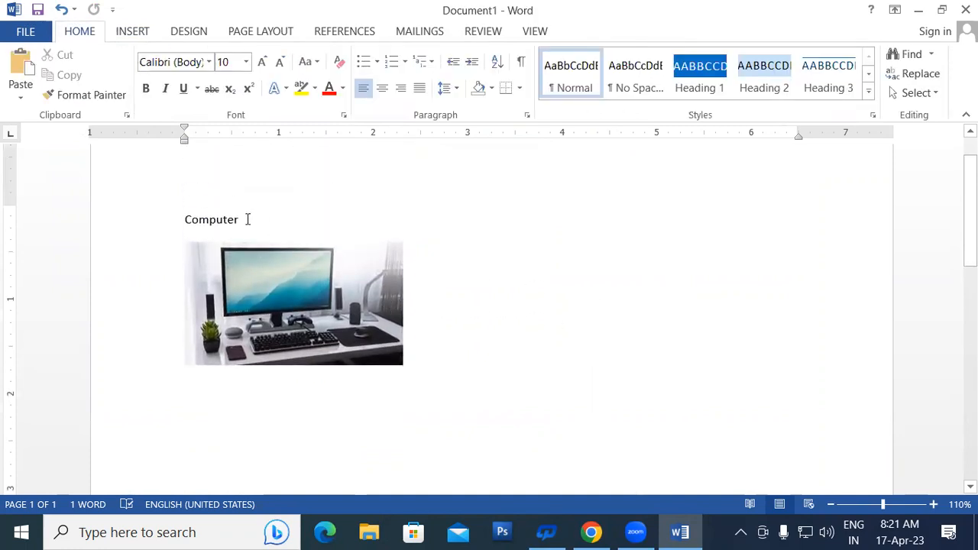
drag(248, 219, 188, 219)
key(ctrl+b)
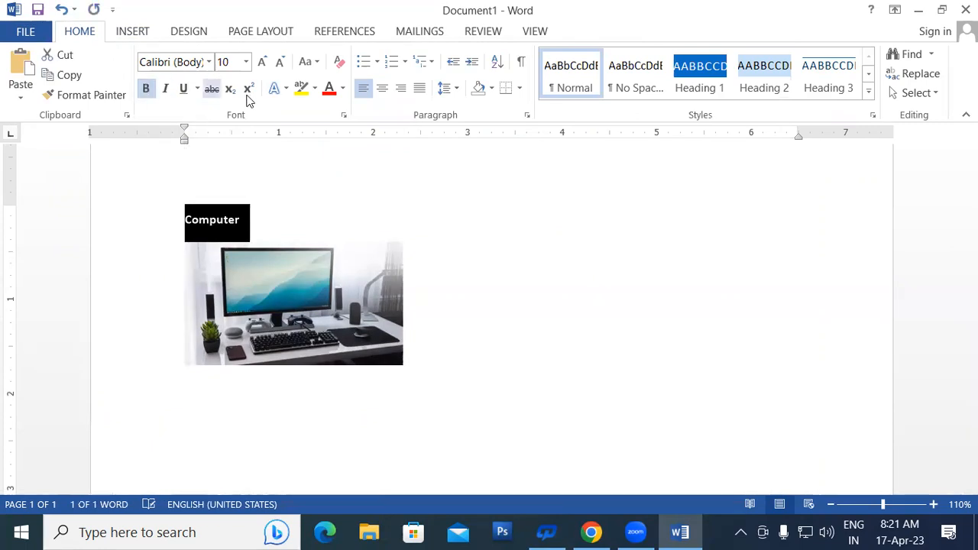
click(262, 61)
click(262, 61)
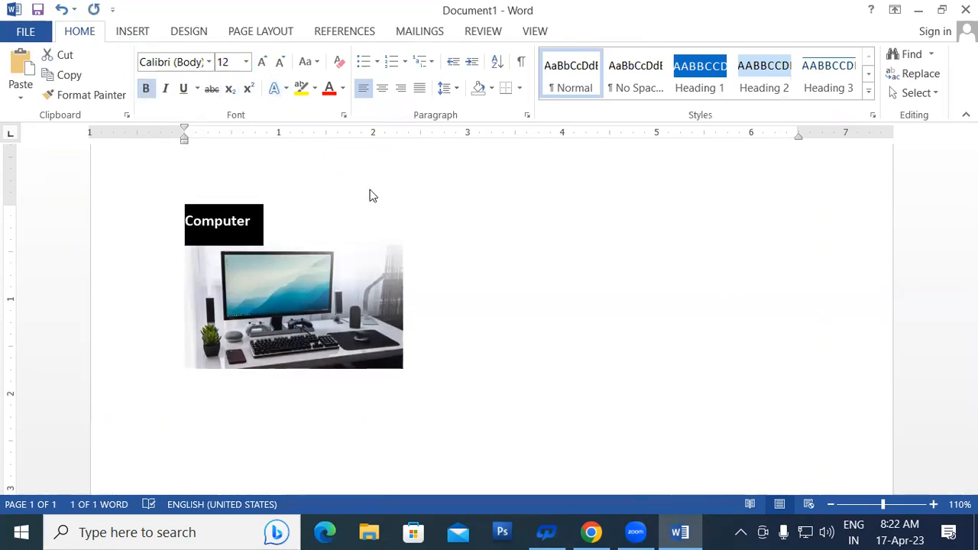
Generate two paragraphs of sample text on a new line below the computer picture with =rand(2,2)
click(512, 235)
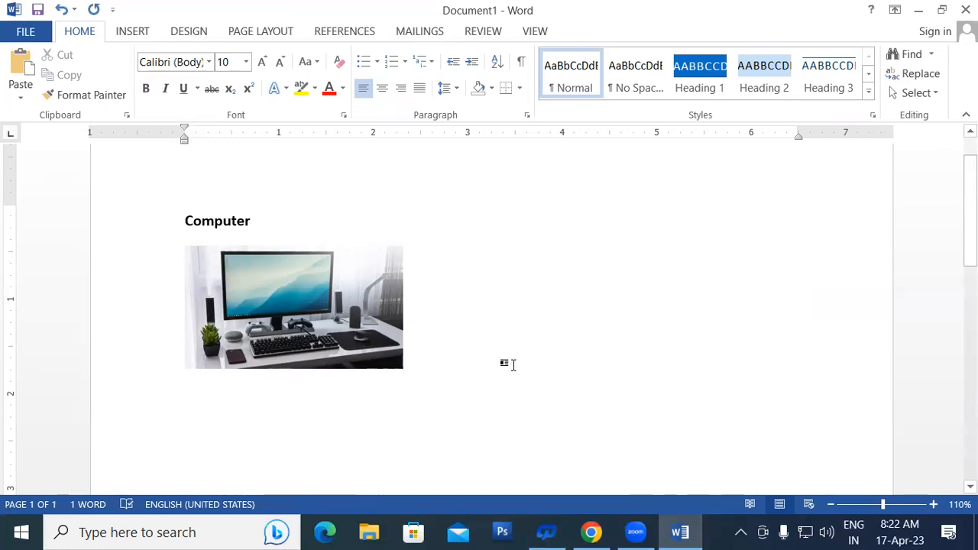
text(=rand(2,2)
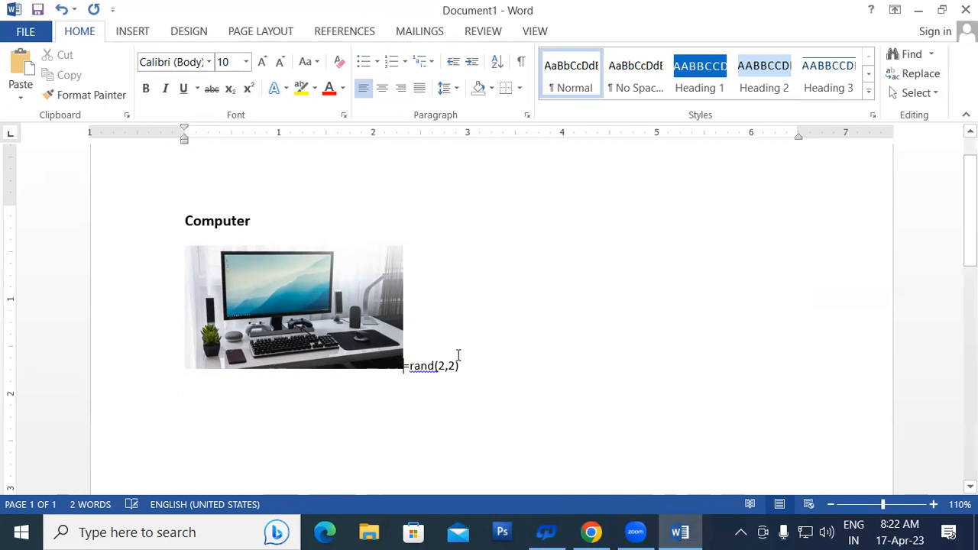
key(Return)
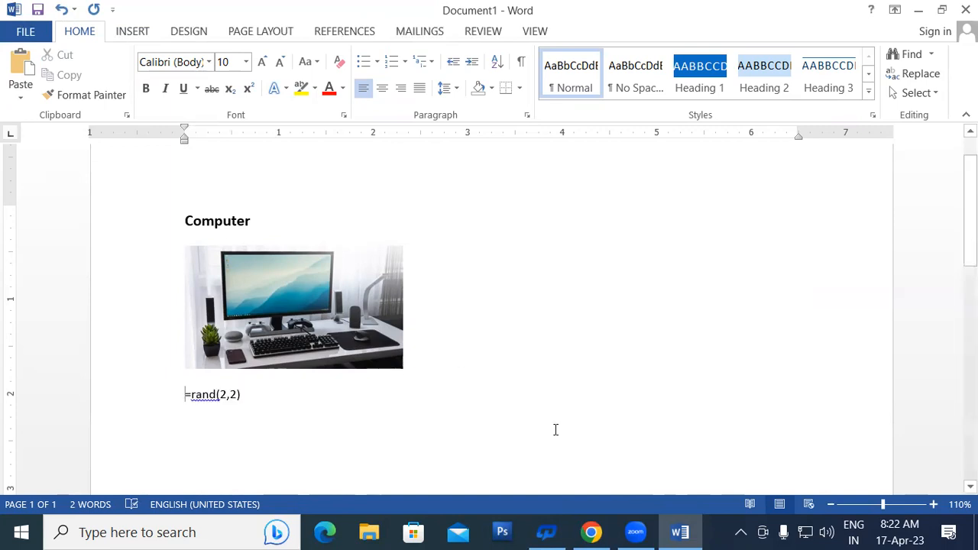
key(Return)
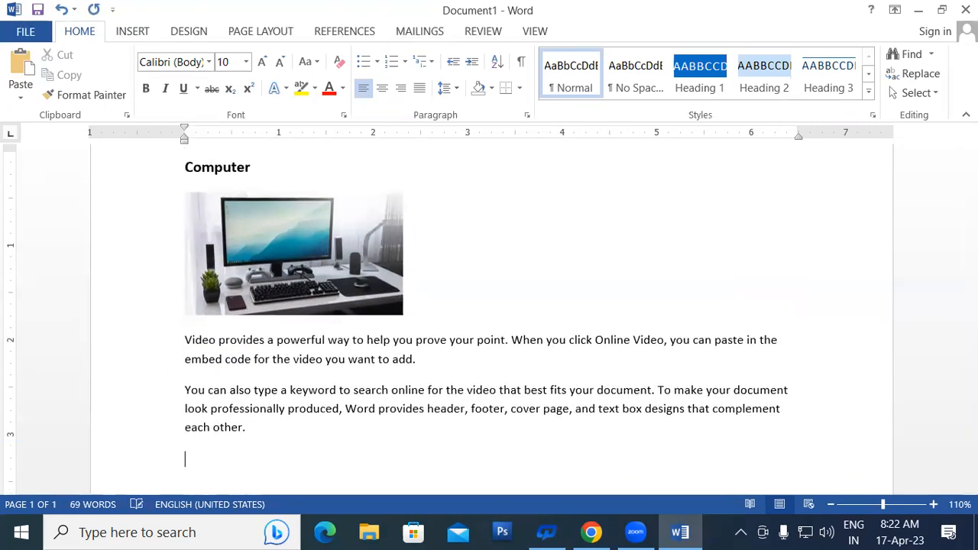
scroll(388, 383, up, 2)
scroll(388, 382, down, 2)
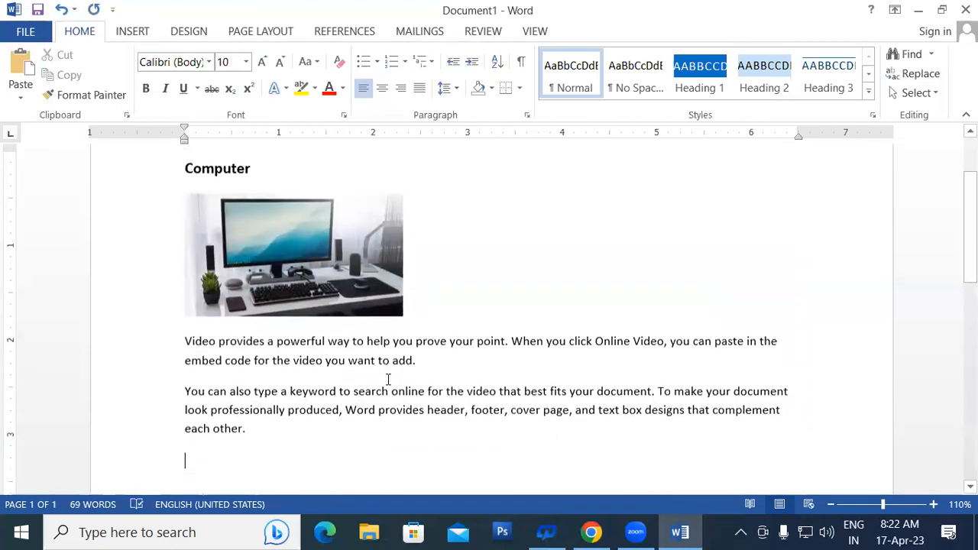
scroll(554, 385, up, 3)
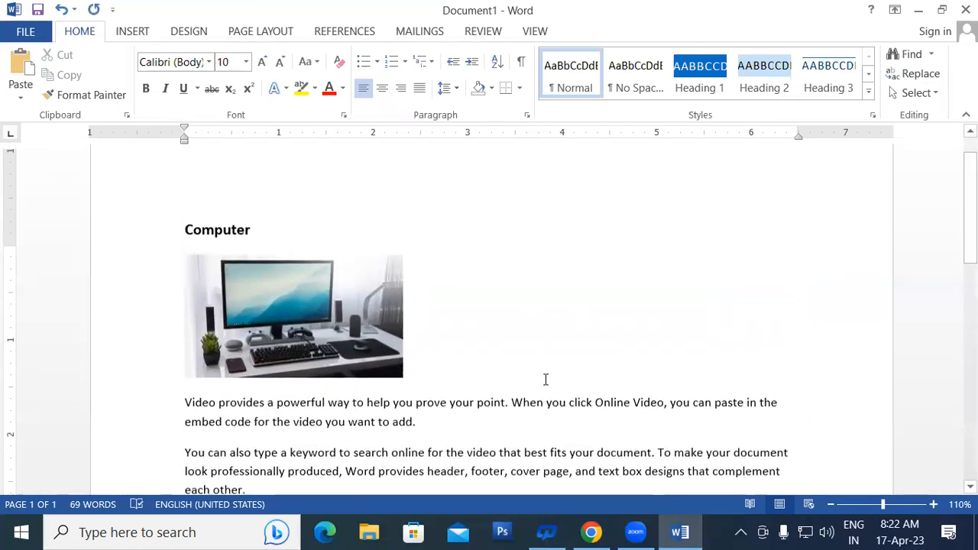
scroll(520, 367, down, 3)
scroll(458, 344, up, 2)
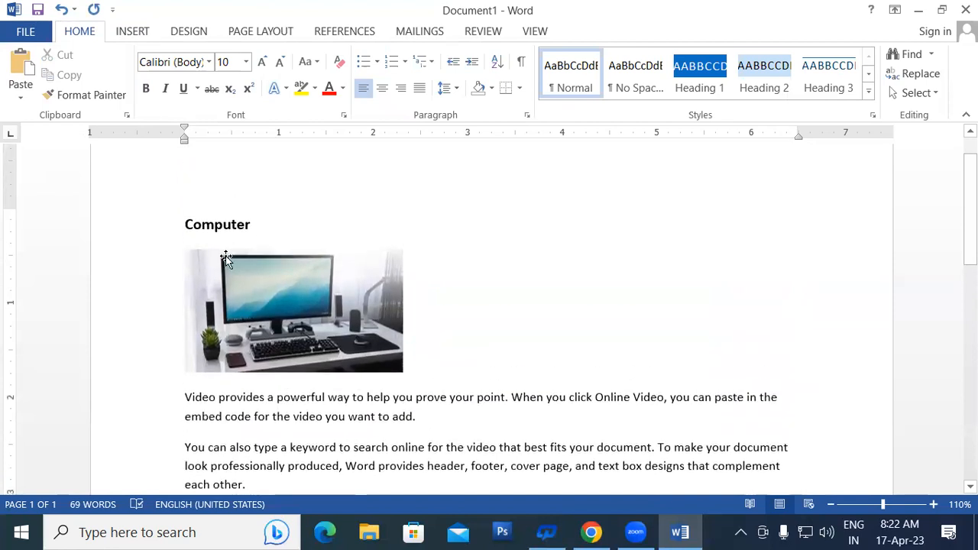
Add a "Keyboard" heading on the empty line below the sample text, in bold with font size 14
scroll(229, 260, down, 2)
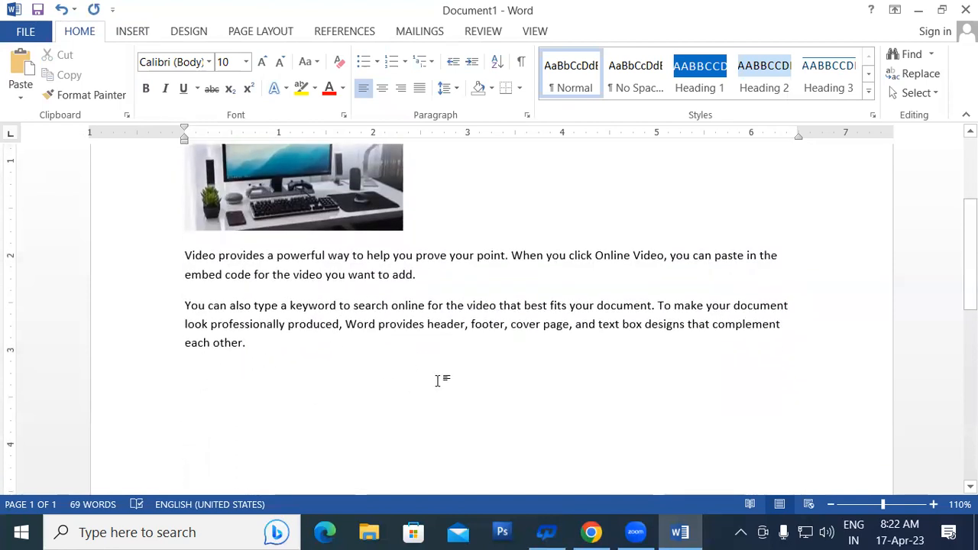
text(M)
key(BackSpace)
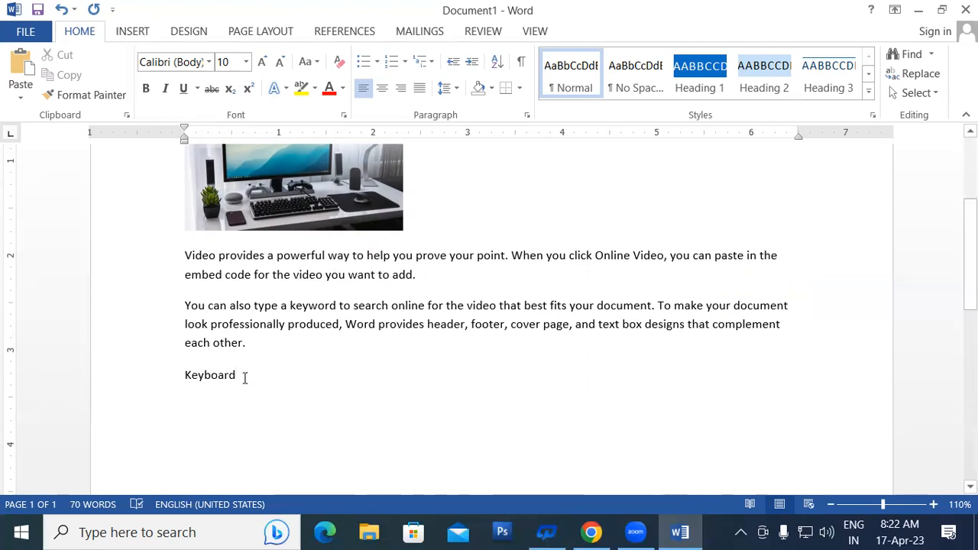
drag(244, 377, 182, 377)
click(146, 89)
click(262, 61)
click(262, 61)
click(262, 61)
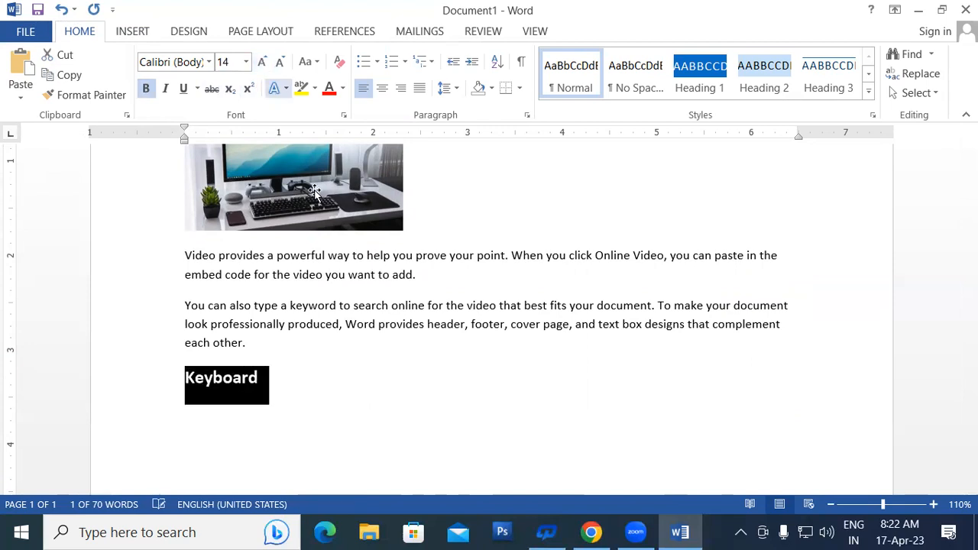
click(317, 382)
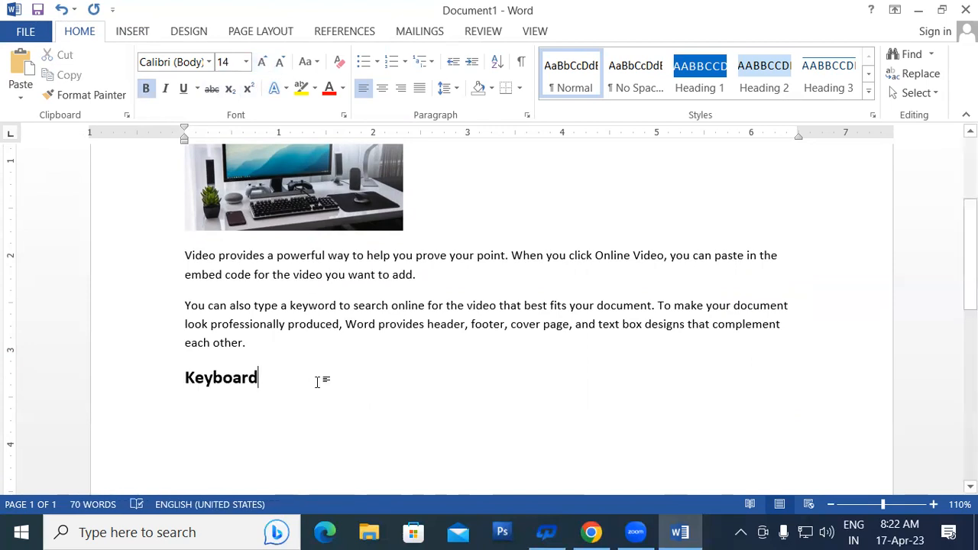
Insert the picture "kb000 us std kb" from the Music folder on a new line below the "Keyboard" heading
key(Return)
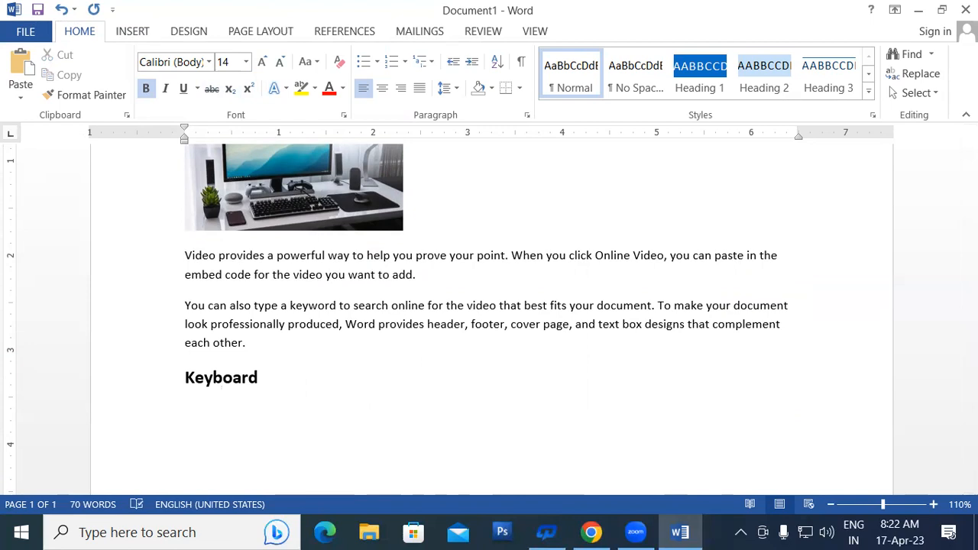
scroll(278, 370, down, 2)
scroll(278, 371, down, 1)
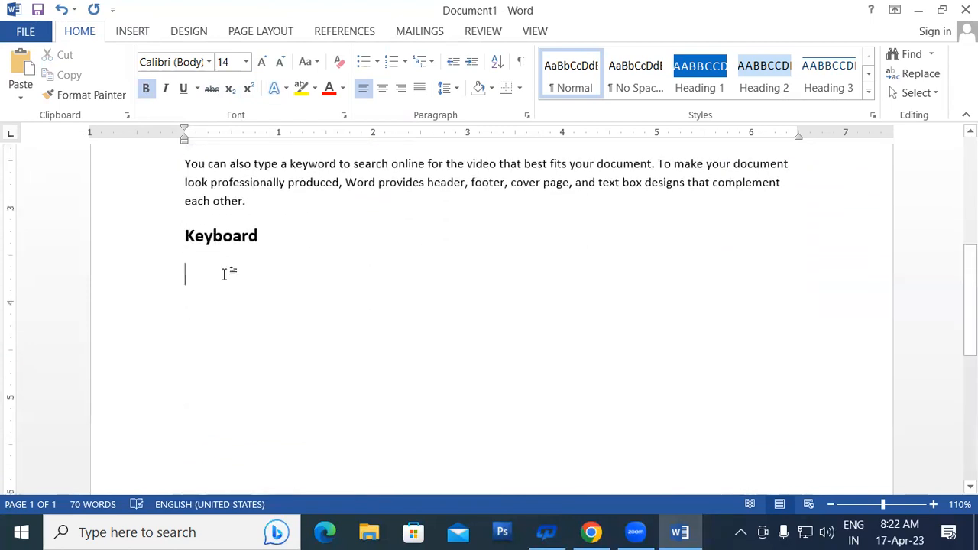
click(145, 31)
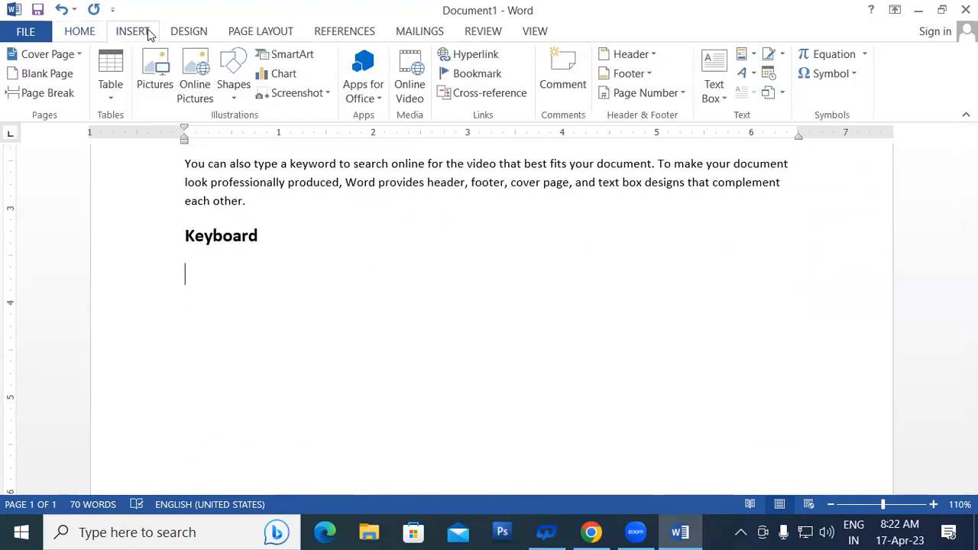
click(156, 73)
click(423, 157)
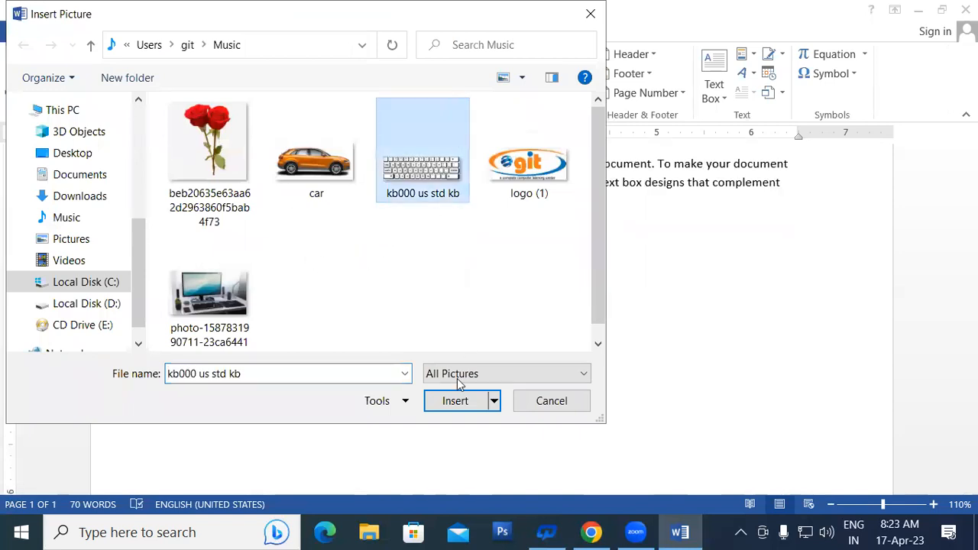
click(458, 403)
Shrink the inserted keyboard picture proportionally to about 4.2 inches wide and deselect it
scroll(625, 319, down, 2)
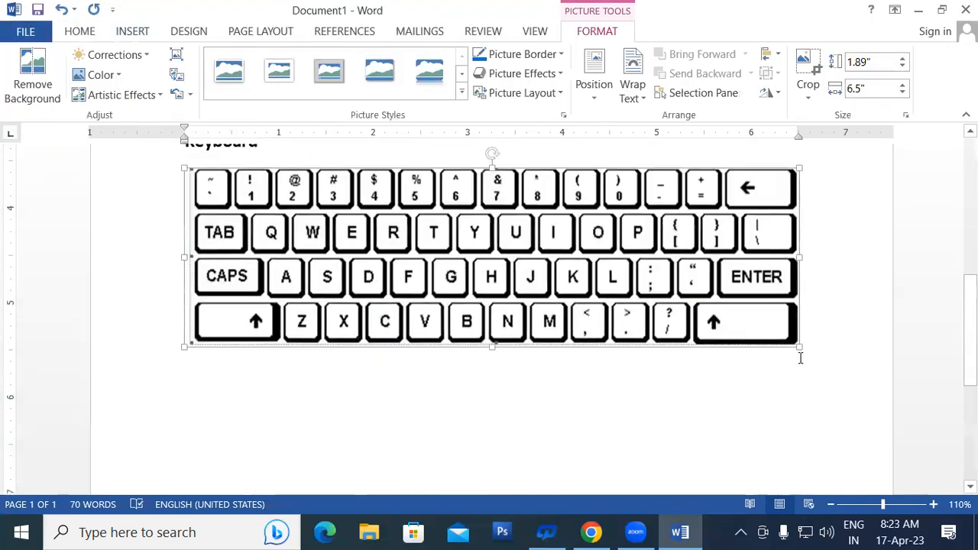
drag(799, 346, 584, 287)
click(620, 295)
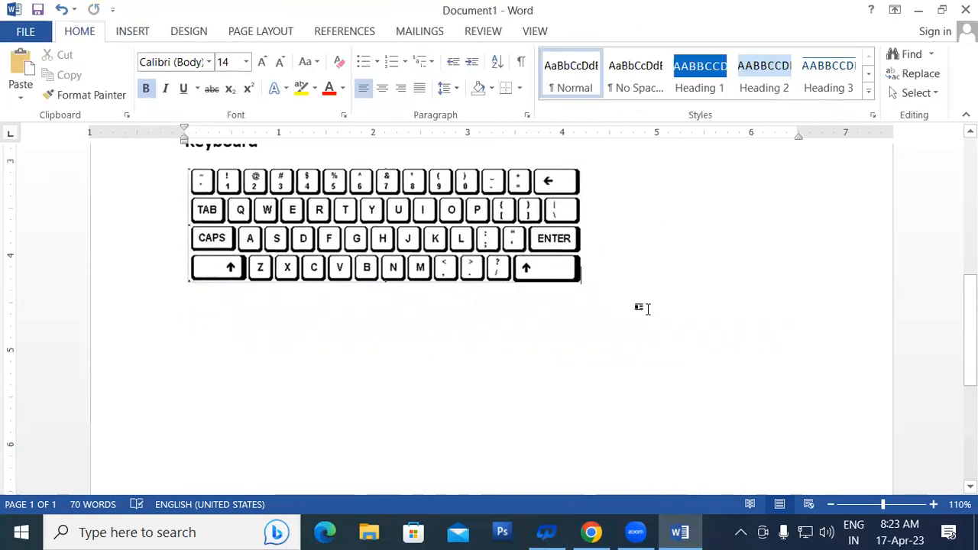
Copy the "You can also type a keyword" paragraph from above the "Keyboard" heading and paste it on its own line below the keyboard picture
scroll(461, 278, up, 3)
drag(185, 211, 245, 247)
right_click(271, 238)
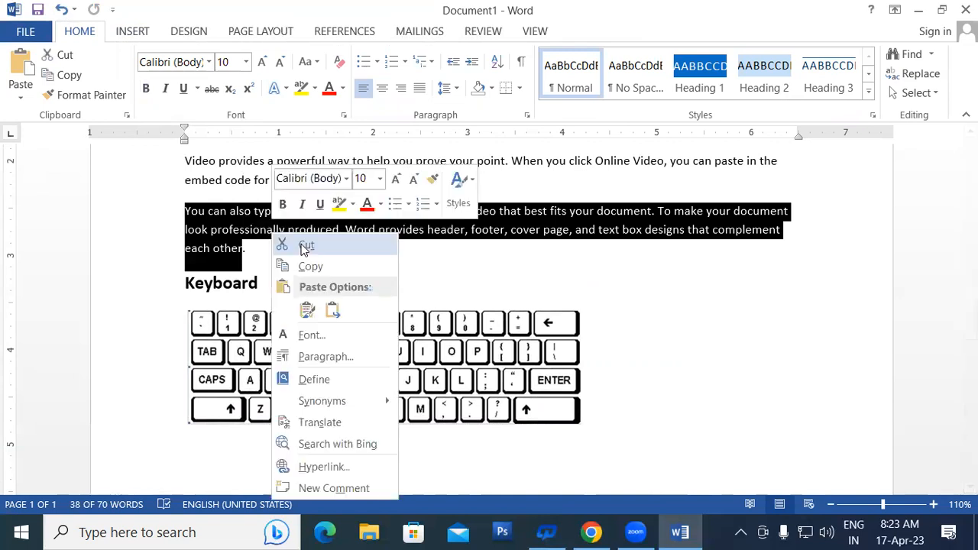
click(311, 267)
scroll(595, 324, down, 2)
click(596, 323)
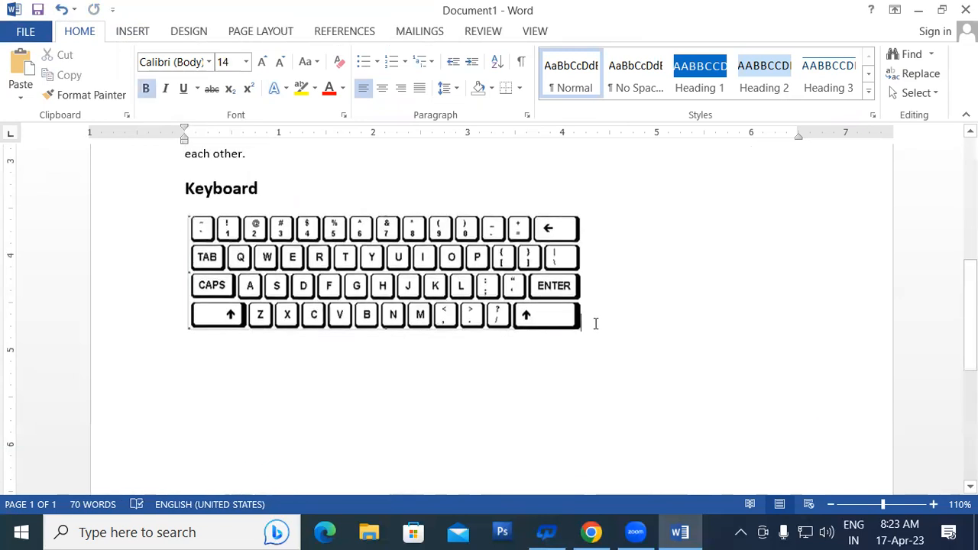
right_click(593, 321)
click(625, 135)
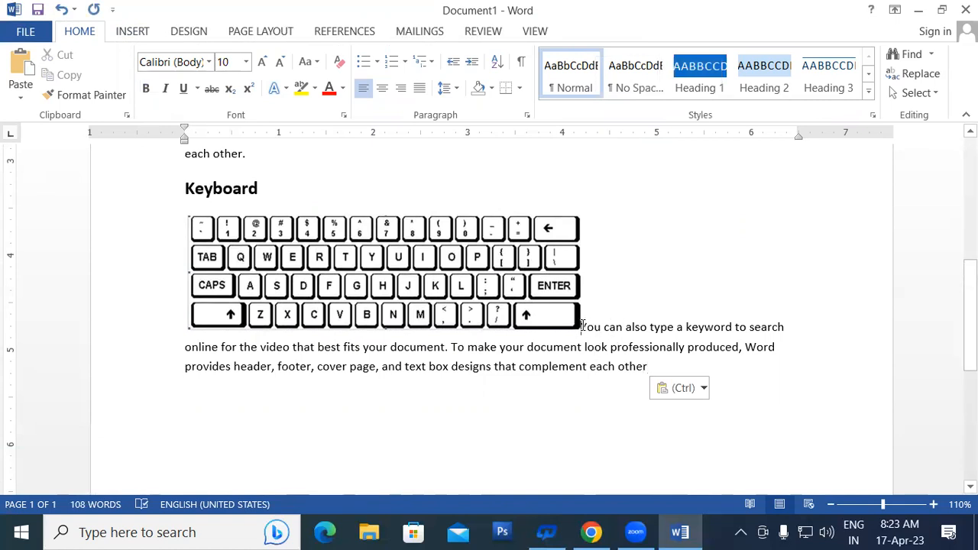
key(Return)
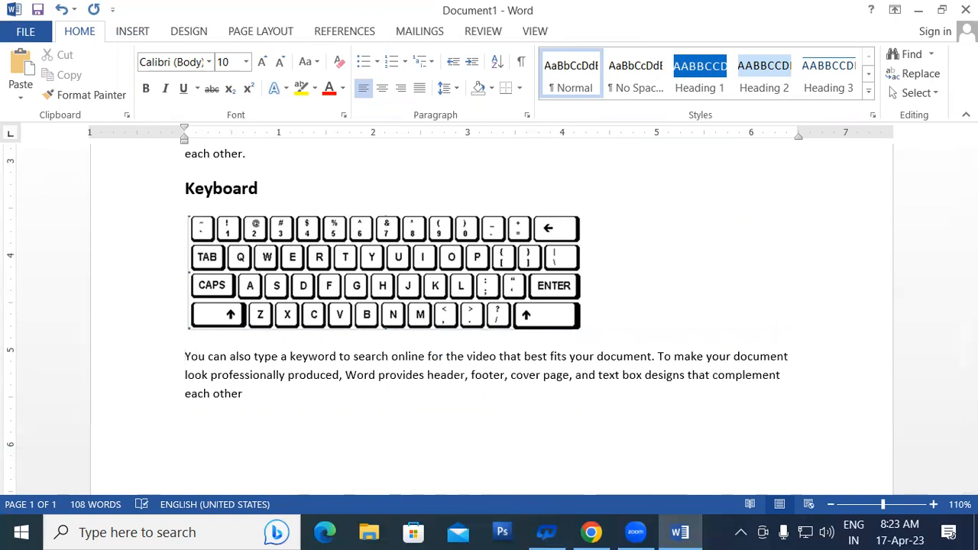
Enlarge the paragraph below the keyboard picture to font size 11 and color its text red
drag(178, 358, 252, 396)
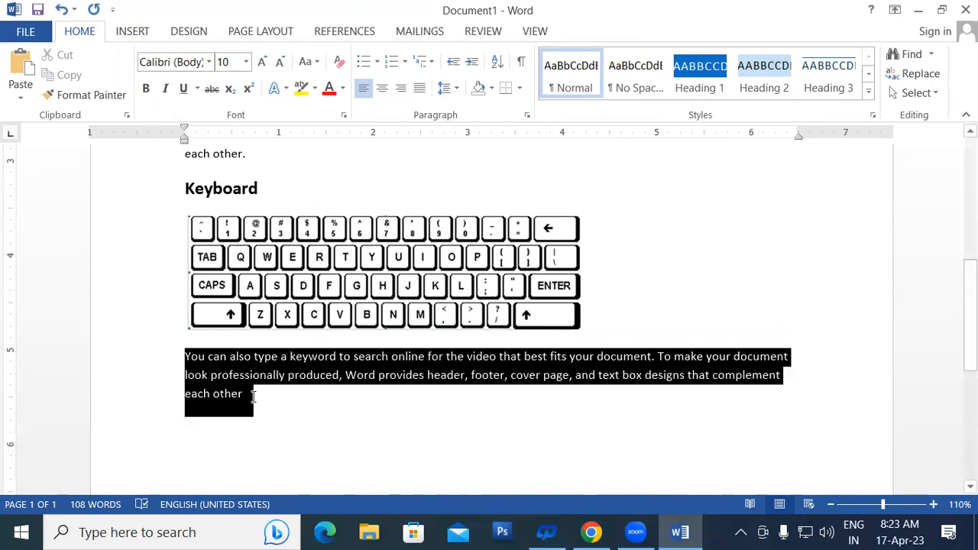
click(261, 63)
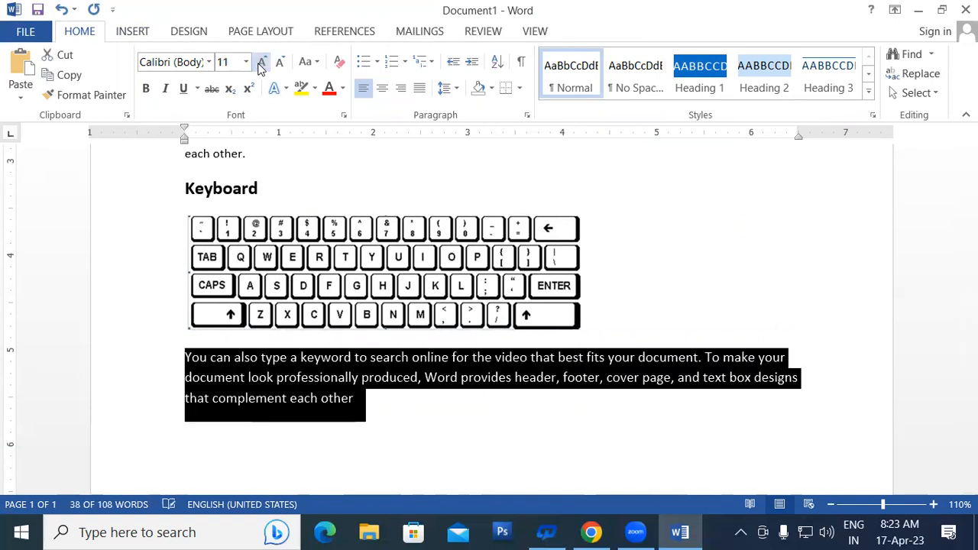
click(327, 88)
click(458, 420)
scroll(622, 385, up, 7)
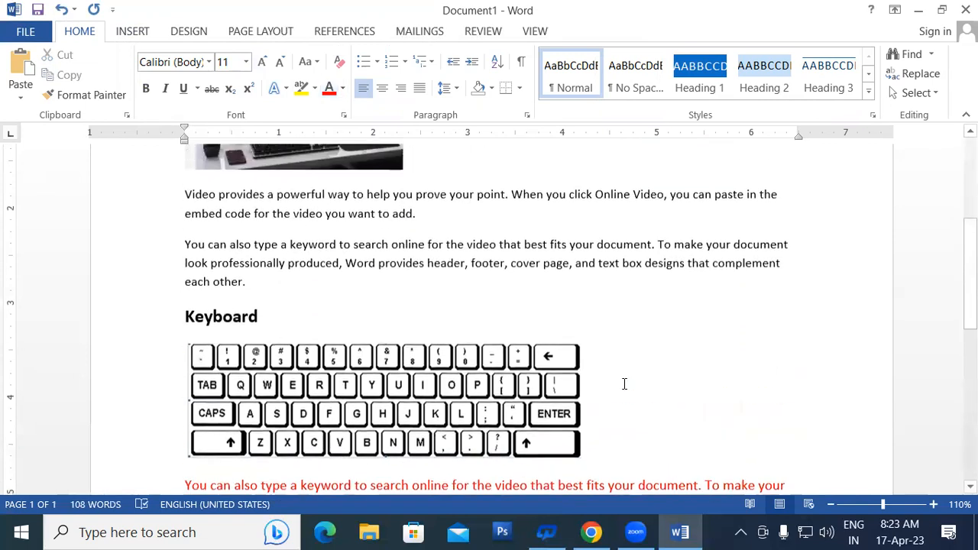
scroll(630, 384, down, 3)
scroll(630, 384, down, 3)
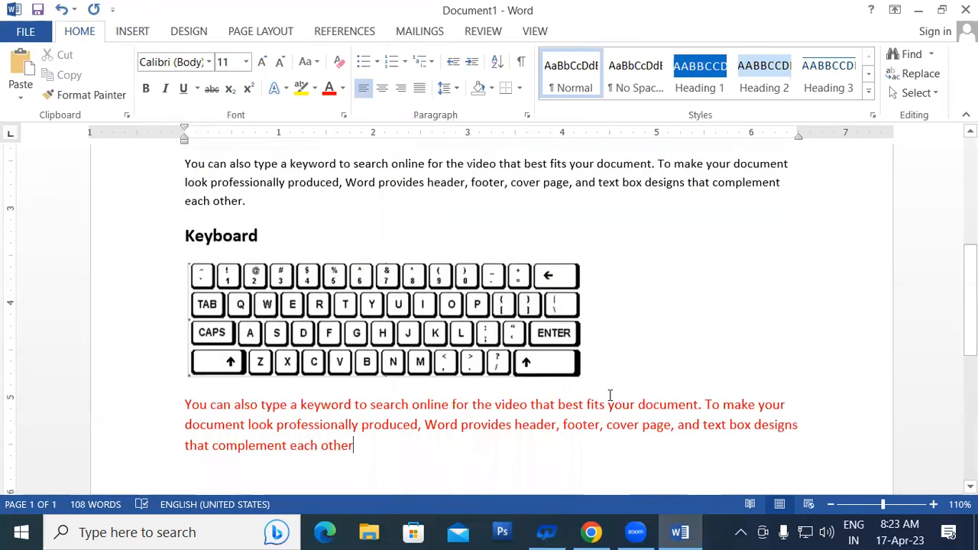
click(134, 32)
scroll(629, 299, up, 7)
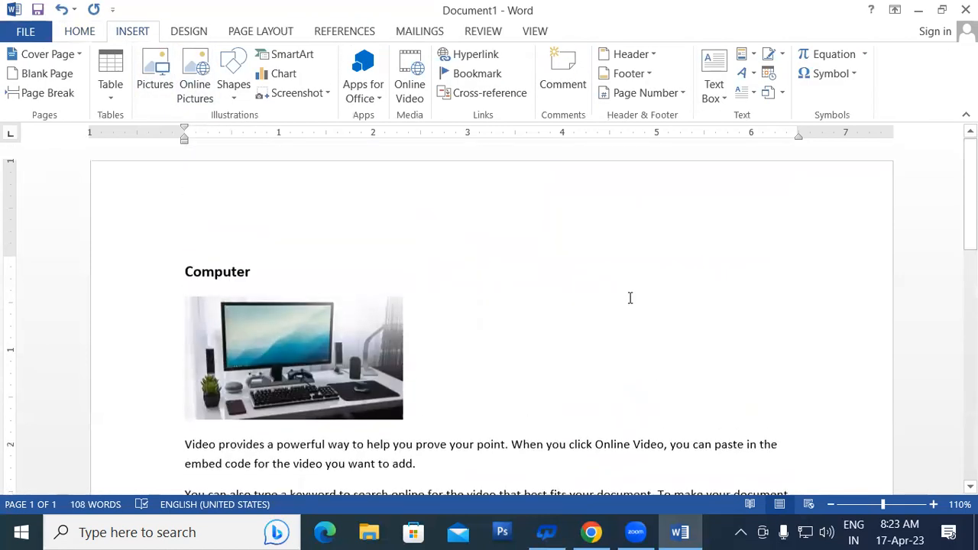
scroll(627, 269, down, 2)
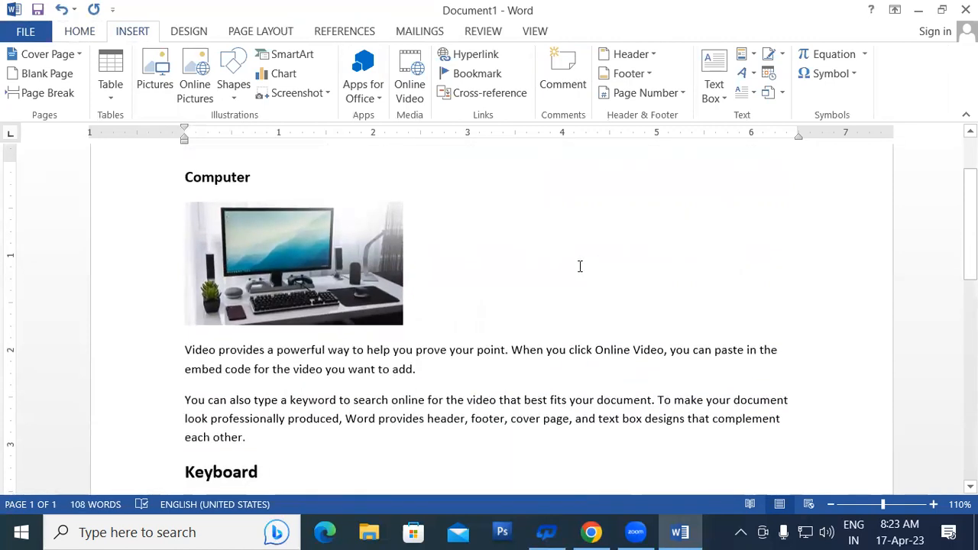
click(280, 275)
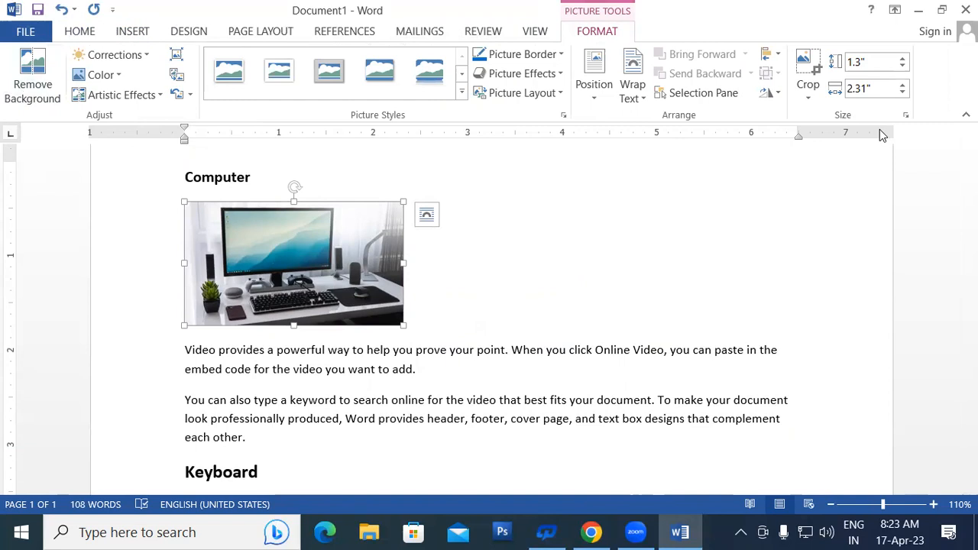
click(646, 286)
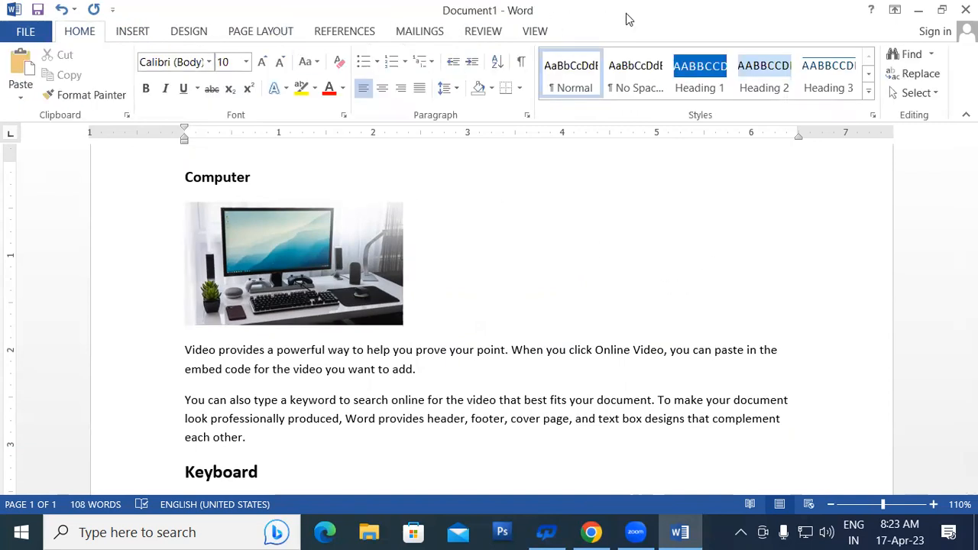
Try removing the background of the computer picture, and undo the removal
click(330, 249)
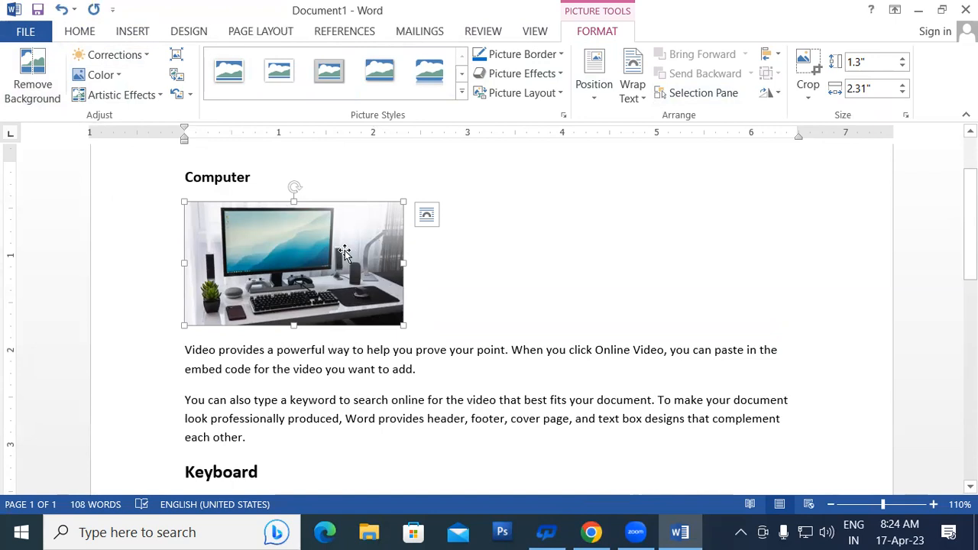
click(32, 77)
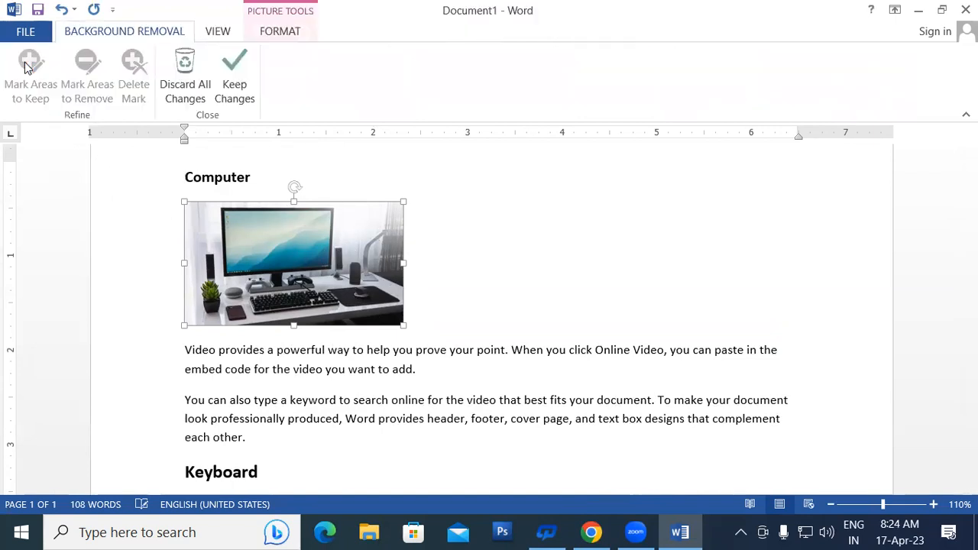
click(482, 253)
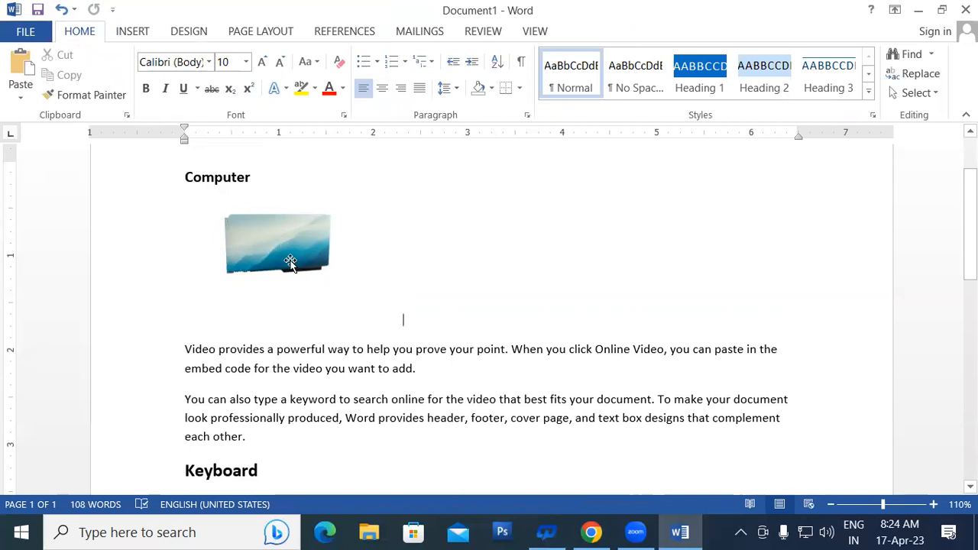
key(ctrl+z)
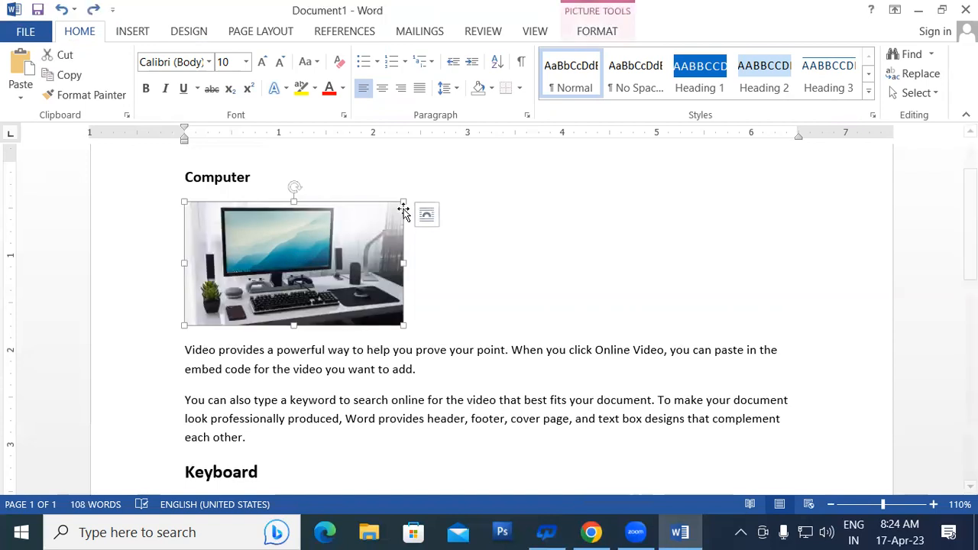
Set the computer picture's brightness to +20% and raise its contrast to +40% with the correction presets
click(594, 34)
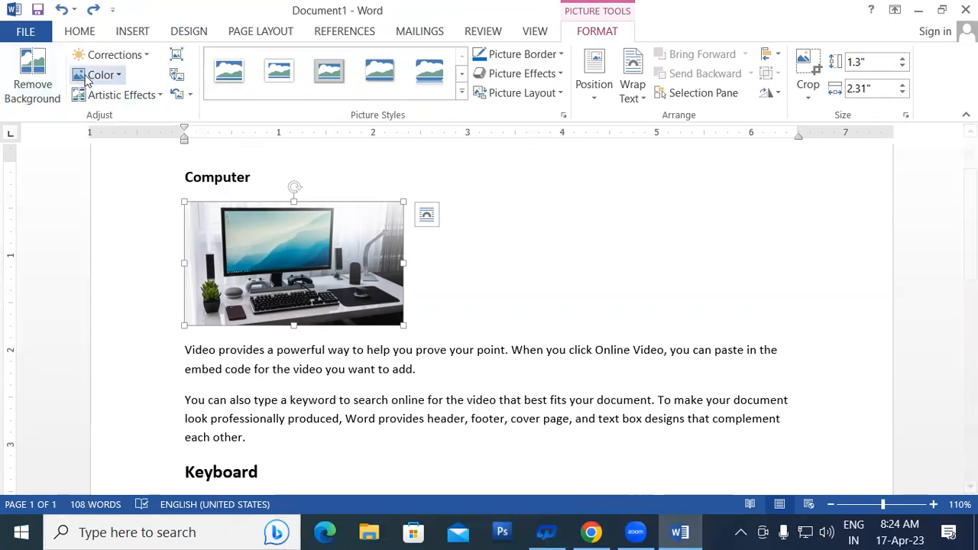
click(142, 61)
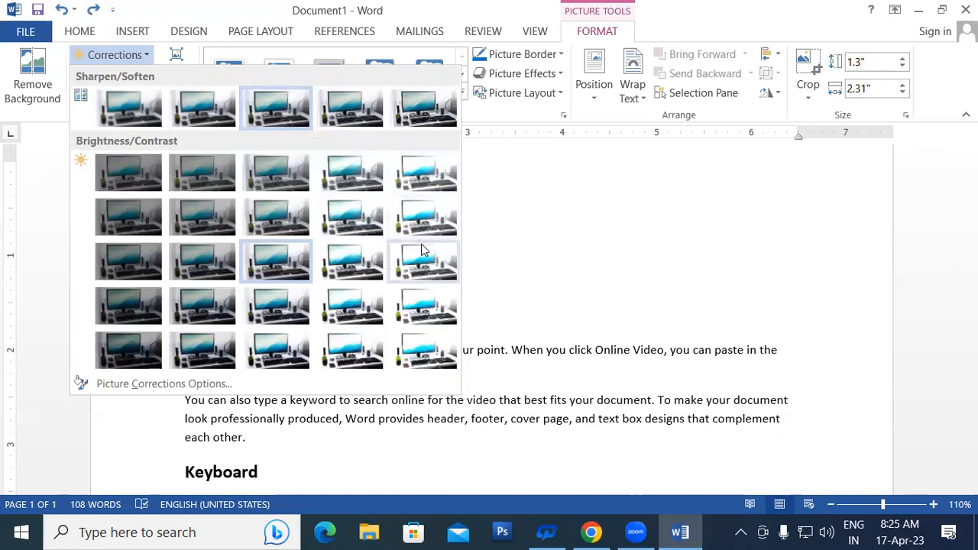
click(352, 261)
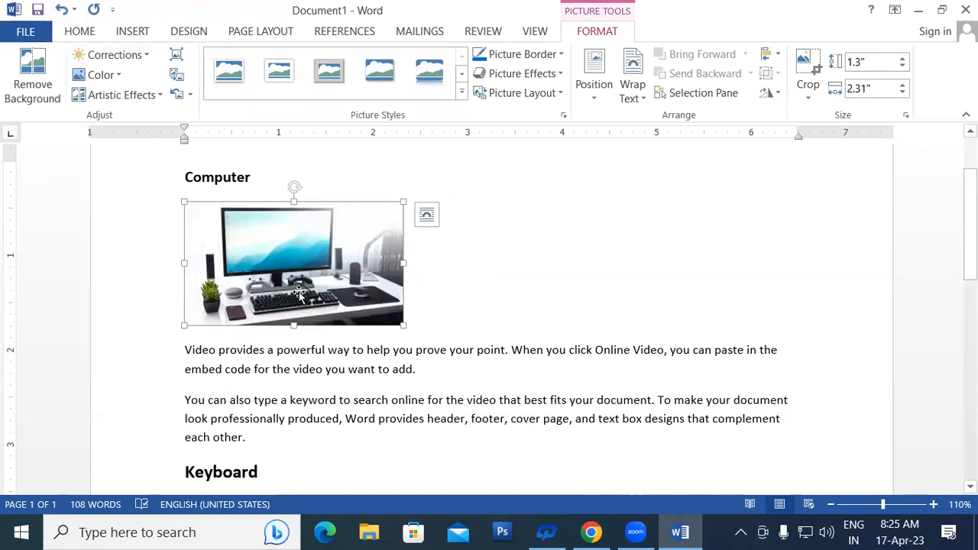
click(113, 55)
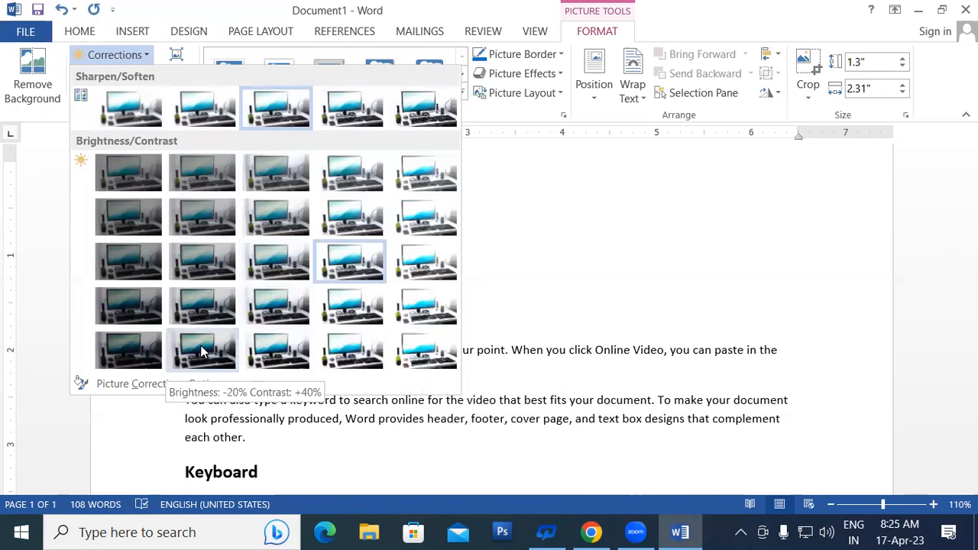
click(363, 351)
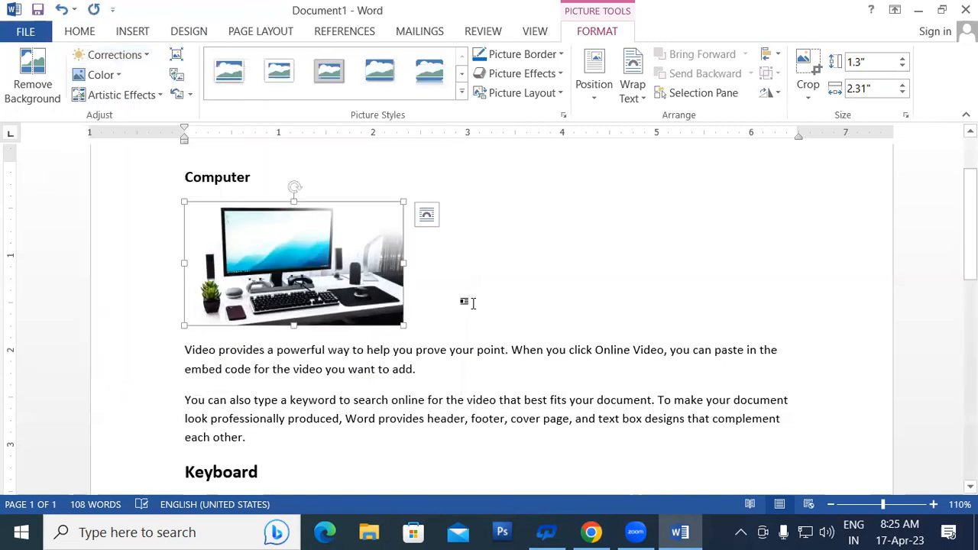
Apply the strongest soften preset to the computer picture
click(130, 57)
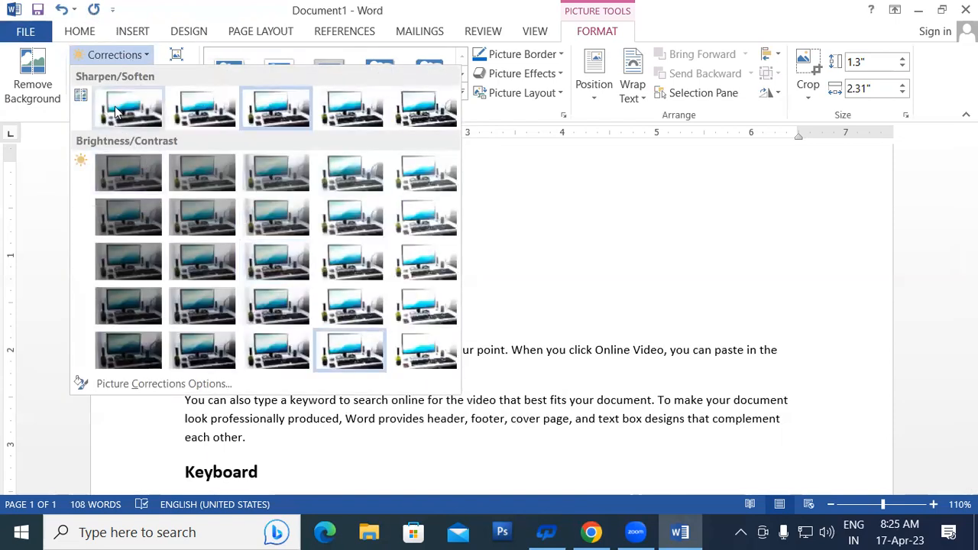
click(130, 111)
click(114, 55)
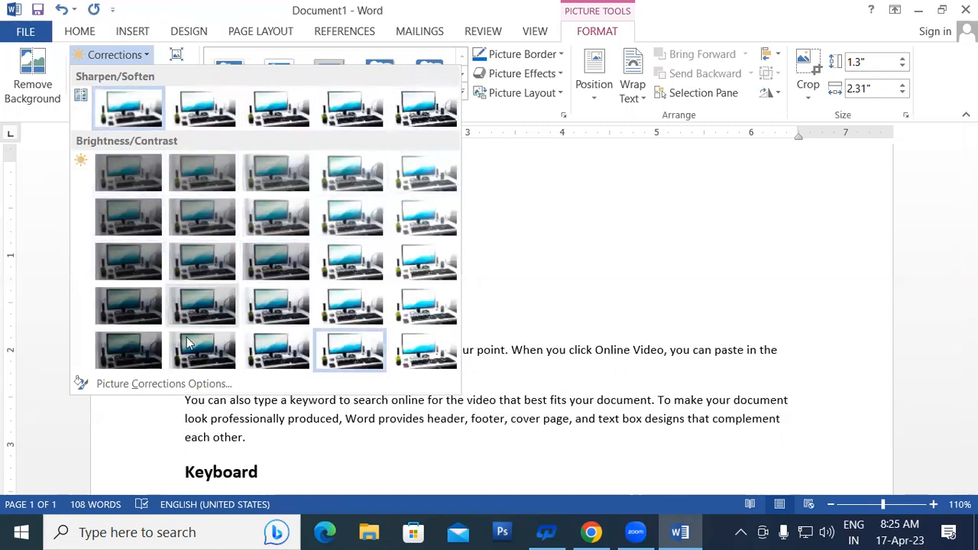
click(489, 282)
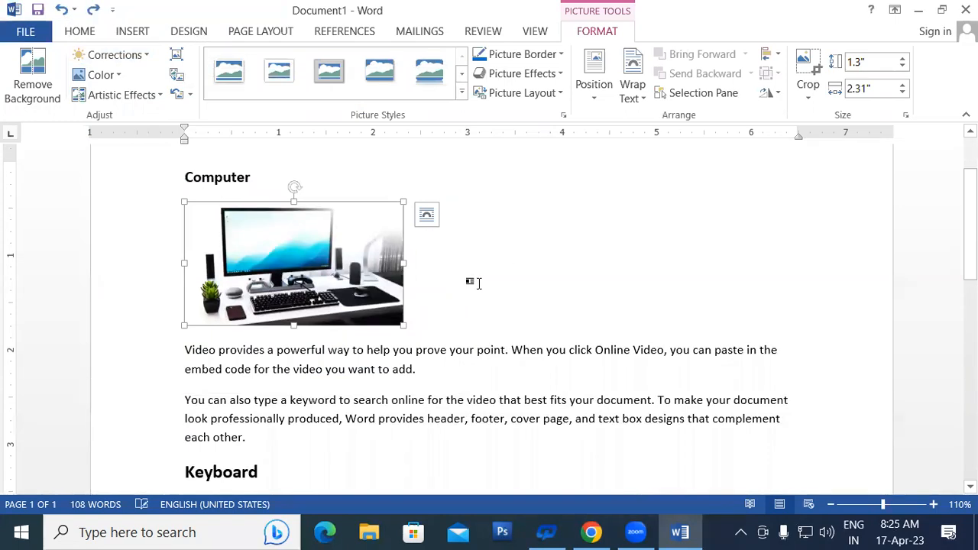
Undo the softening, brightness and contrast corrections of the computer picture
key(ctrl+z)
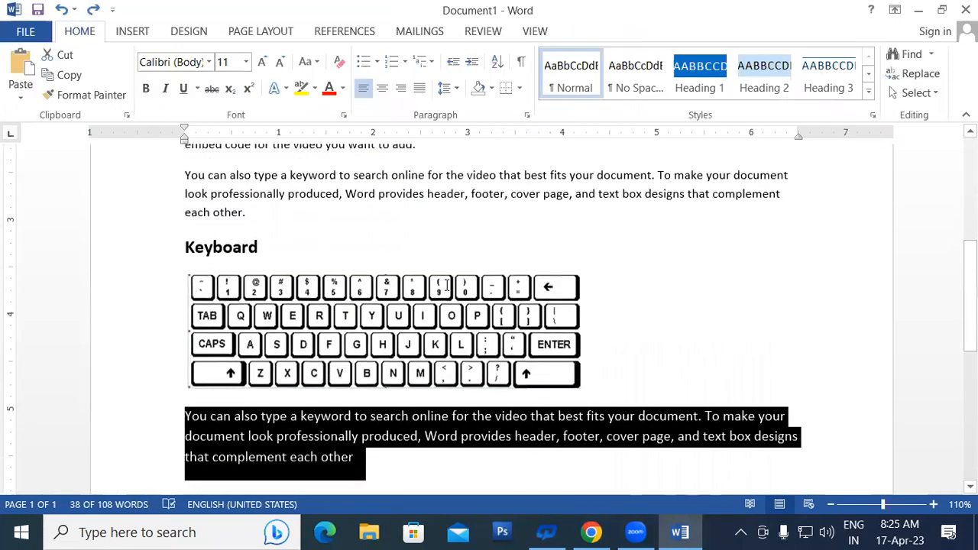
scroll(420, 262, up, 5)
click(431, 262)
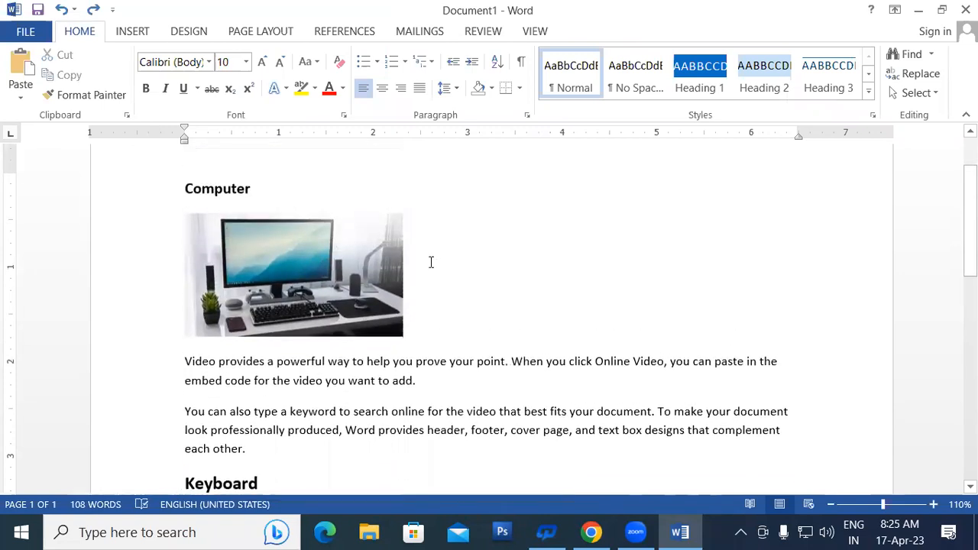
Try recoloring the computer picture with the dark turquoise, light blue and pale gray recolor presets
click(312, 282)
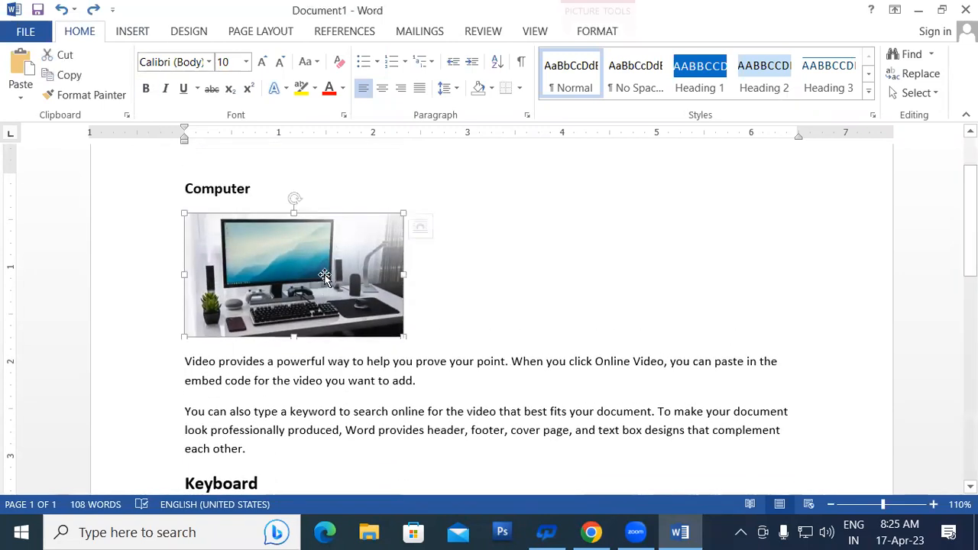
click(597, 31)
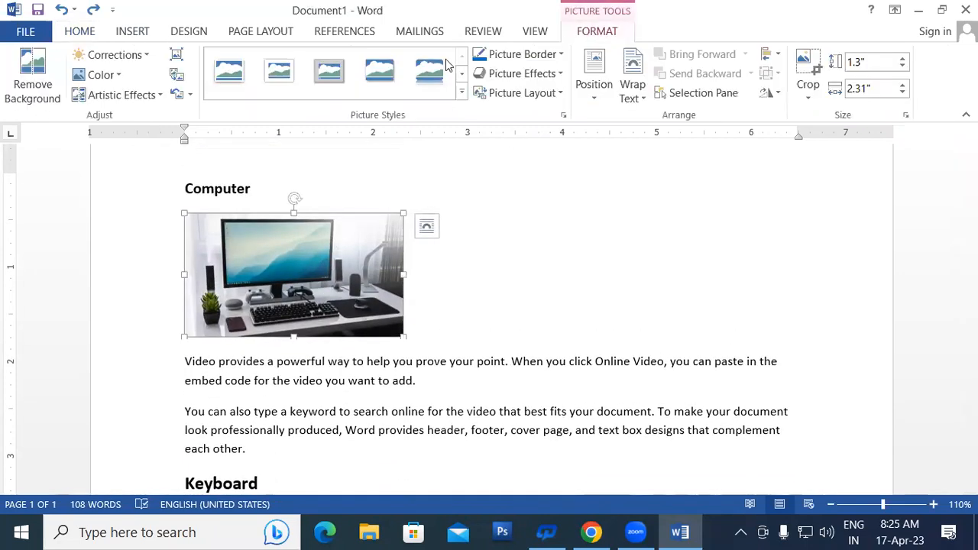
click(101, 75)
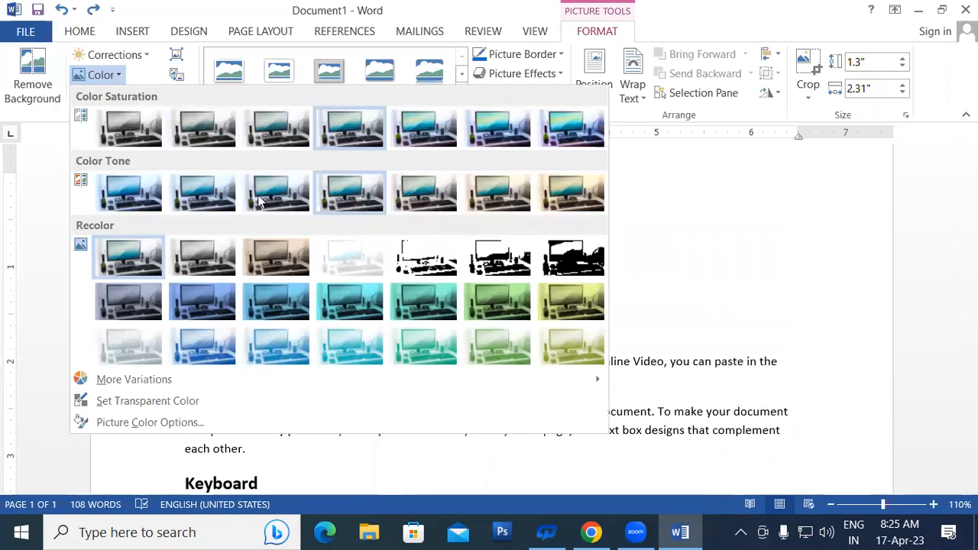
click(350, 302)
click(449, 307)
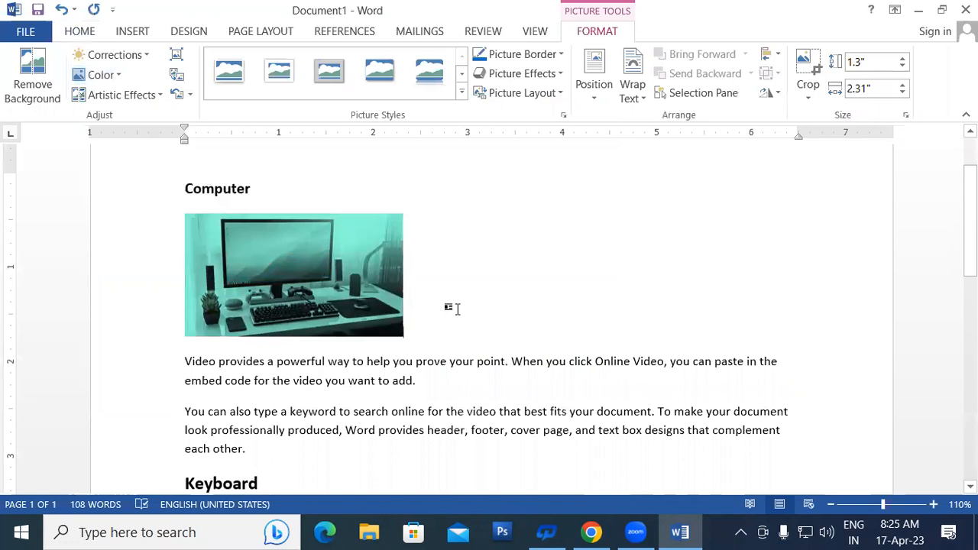
click(289, 275)
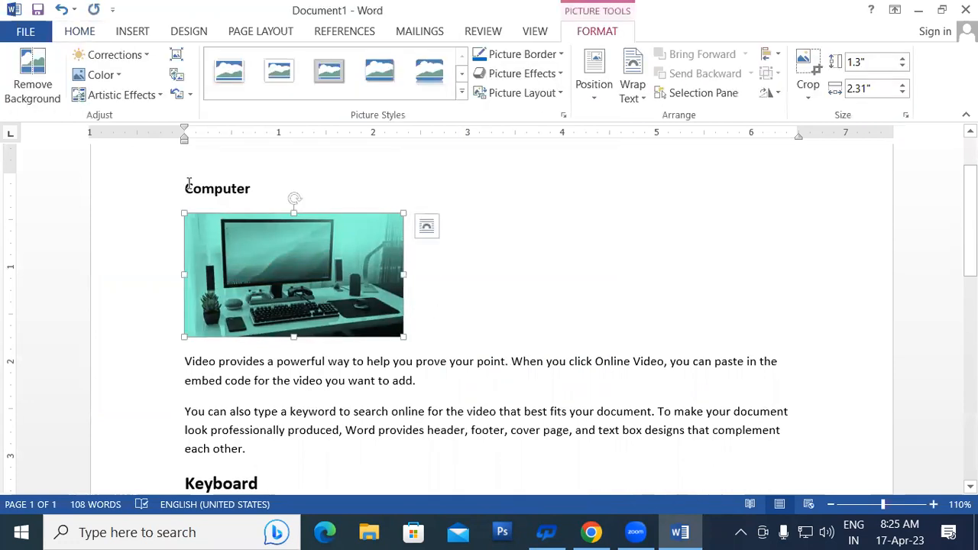
click(100, 74)
click(205, 347)
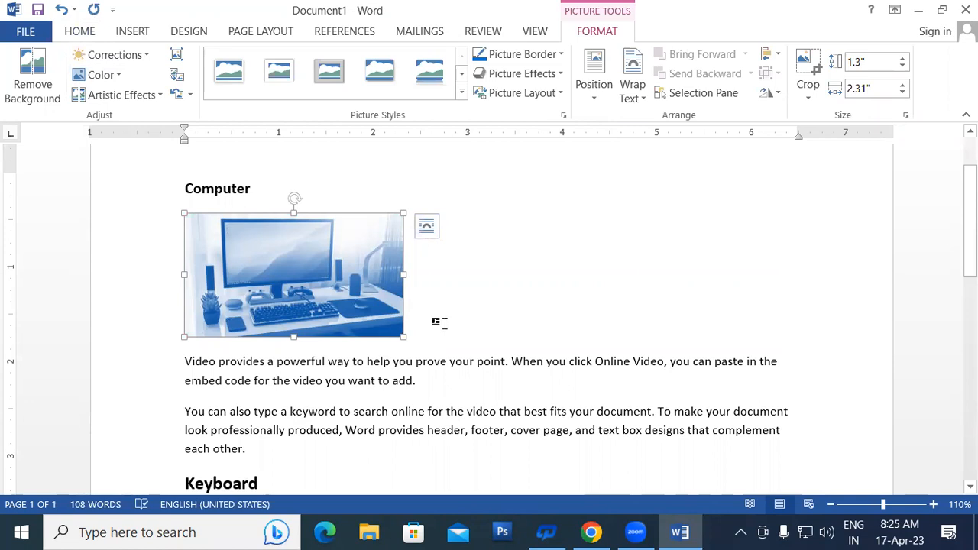
click(103, 74)
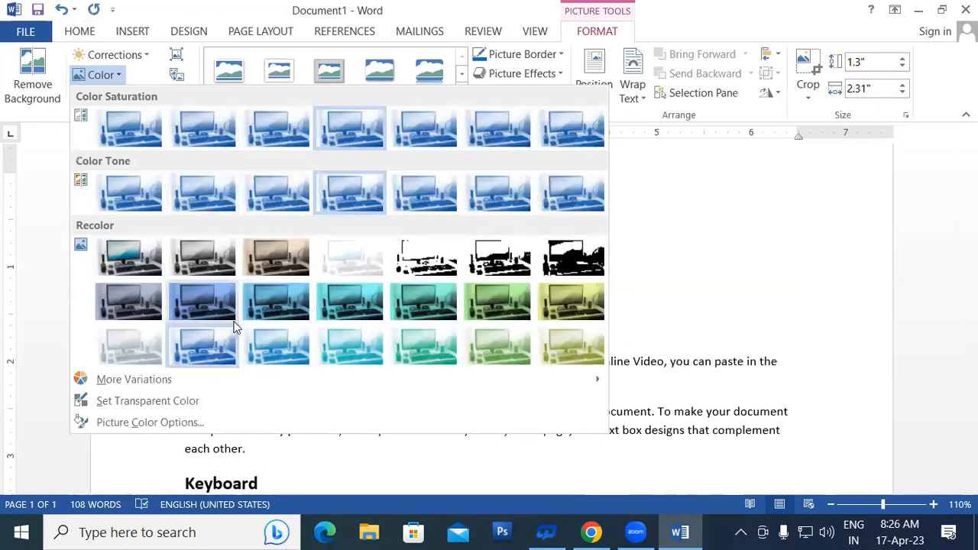
click(122, 348)
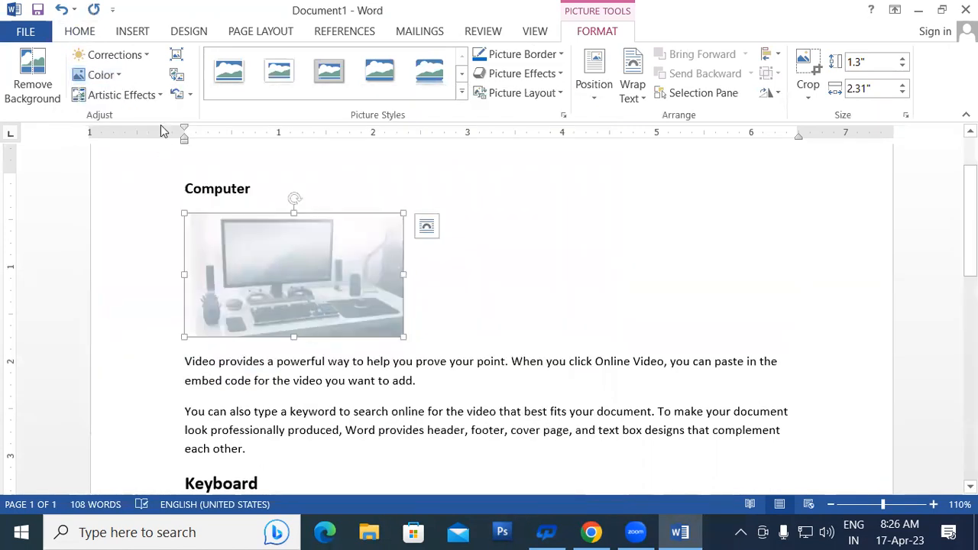
Recolor the computer picture with a light aqua theme color from the additional color variations
click(101, 74)
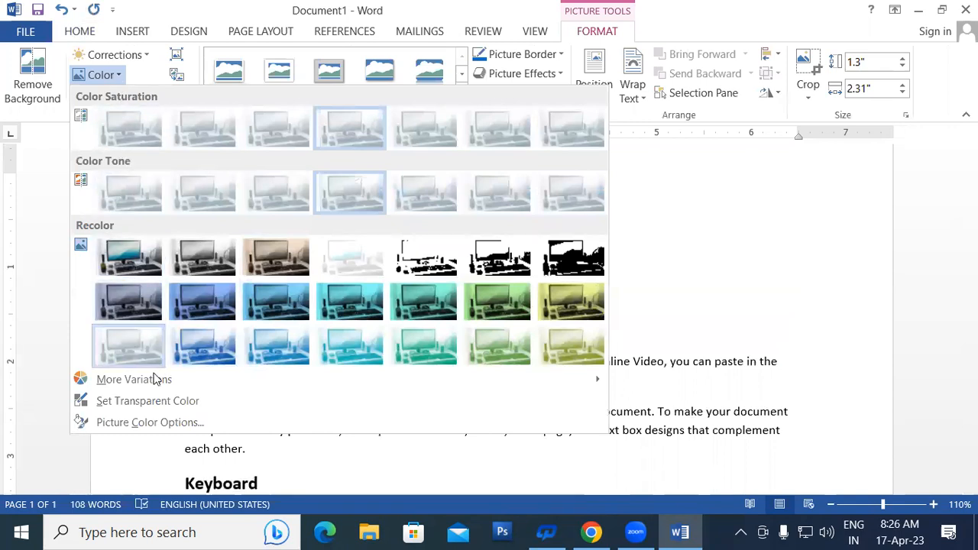
mouse_move(223, 386)
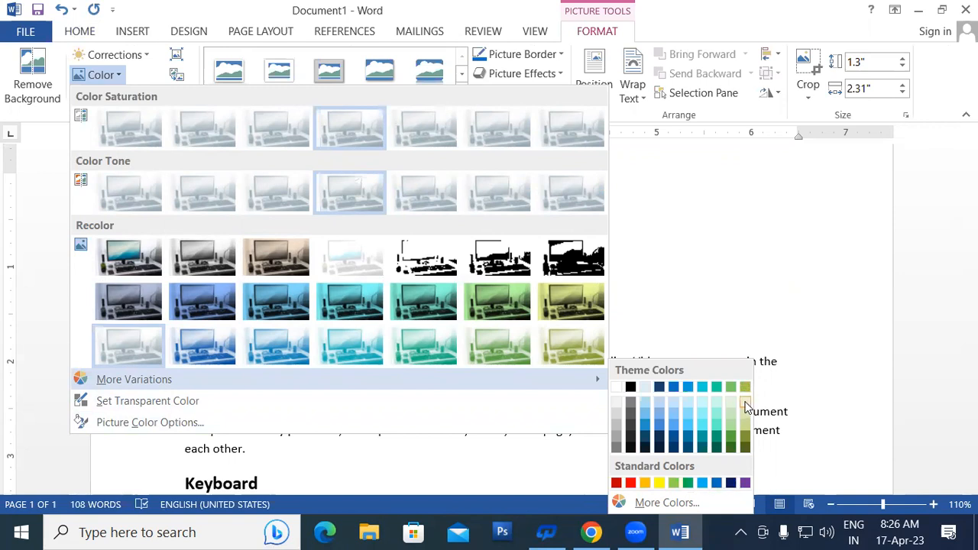
click(718, 413)
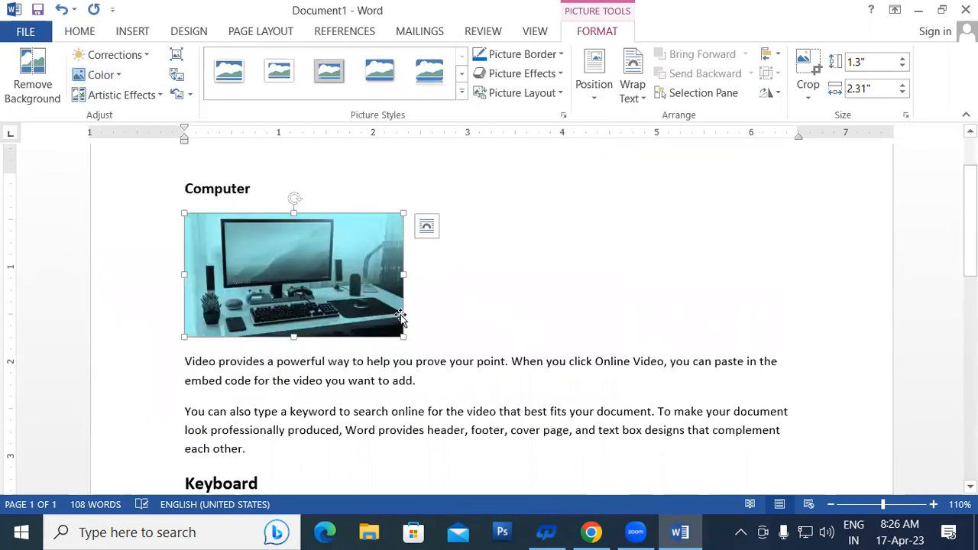
Make the bright background color behind the monitor in the computer picture transparent
click(117, 75)
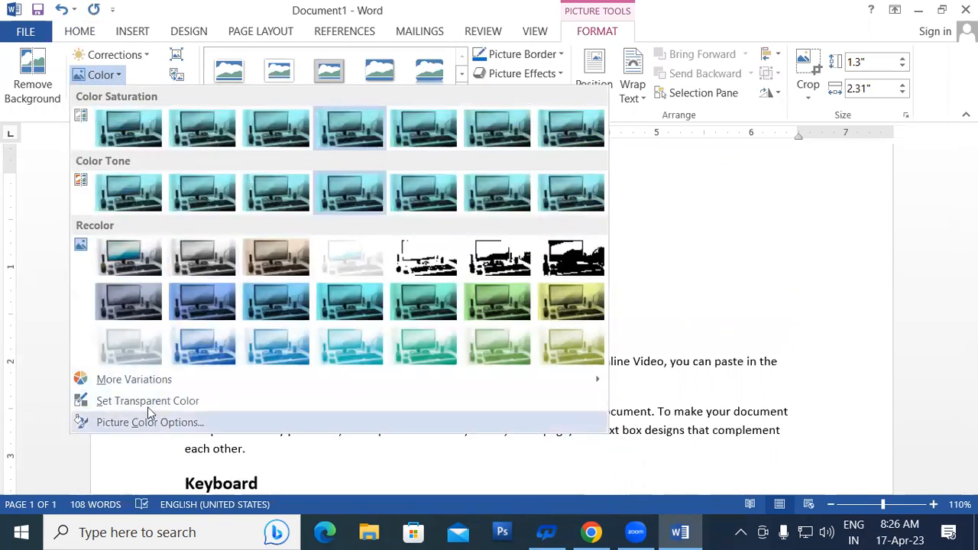
click(186, 402)
click(366, 234)
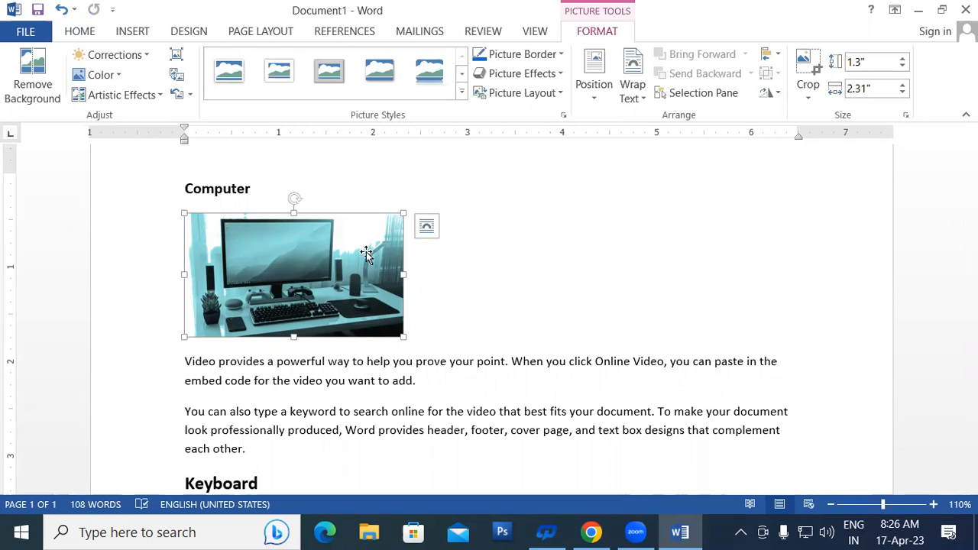
Review the detailed picture color options, and apply the warmest color tone preset to the computer picture
click(100, 74)
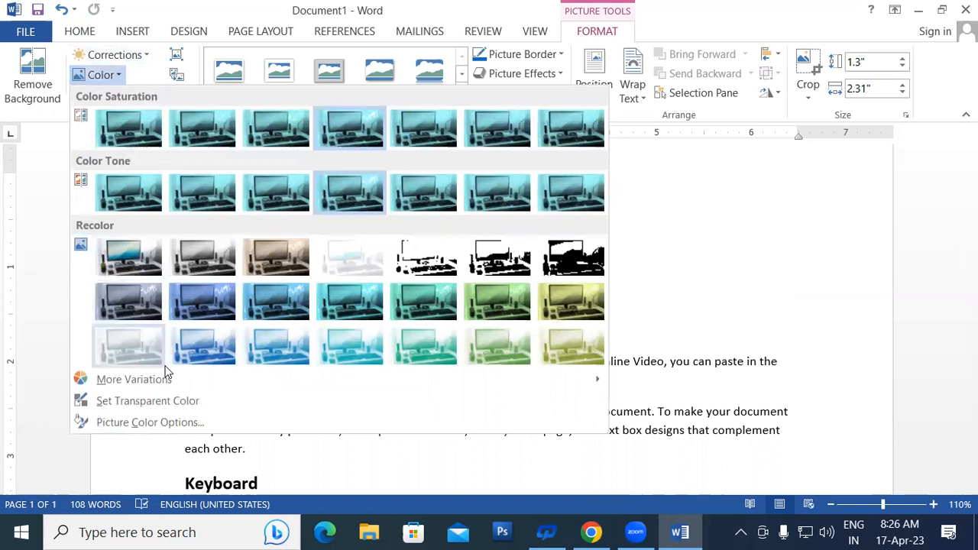
click(146, 422)
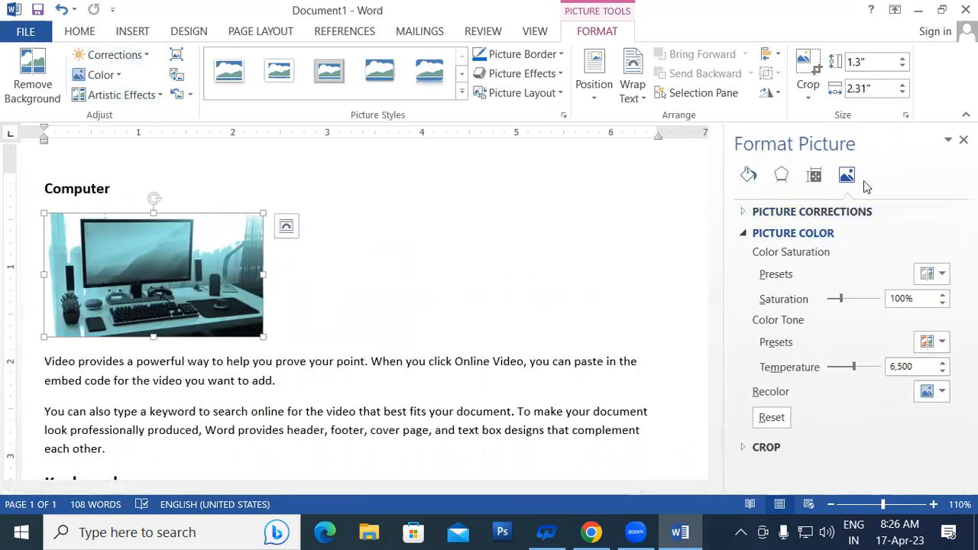
click(941, 342)
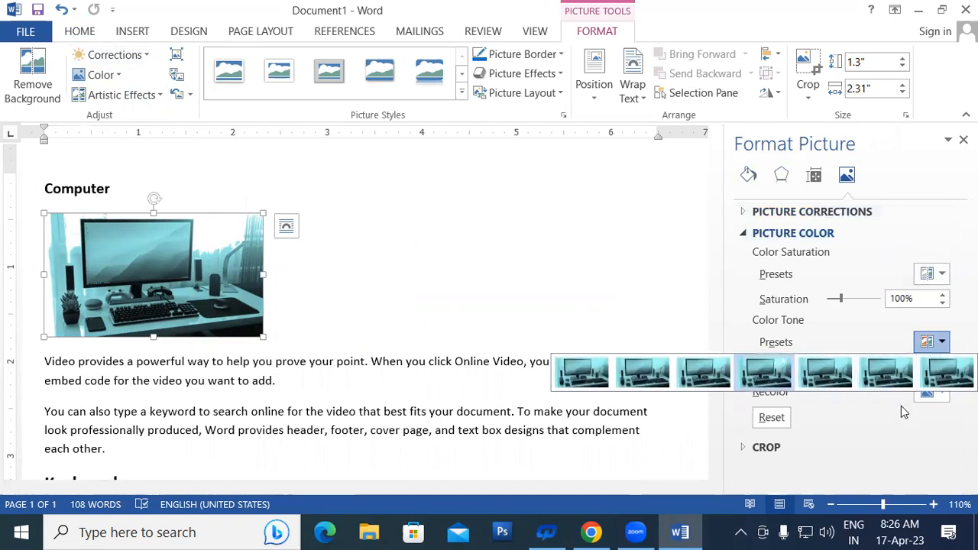
click(907, 446)
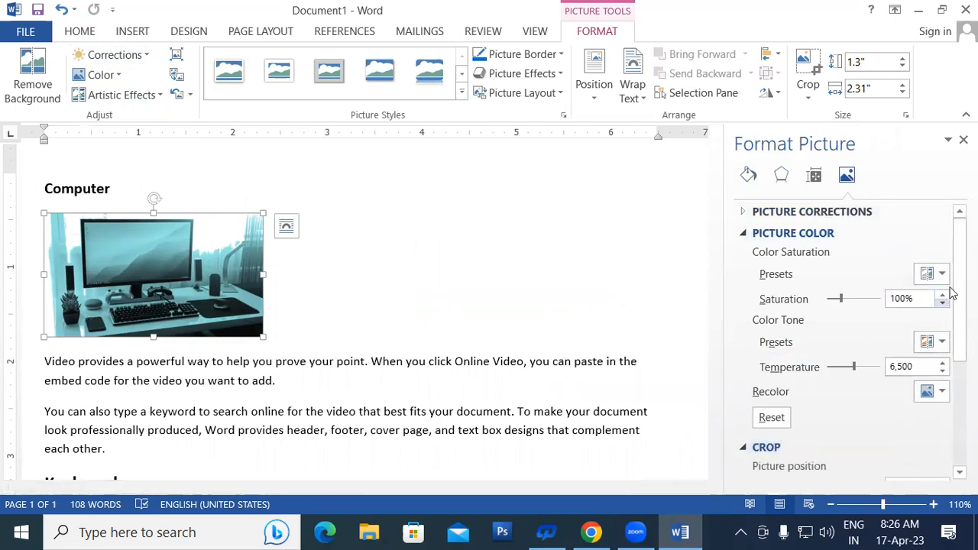
click(963, 140)
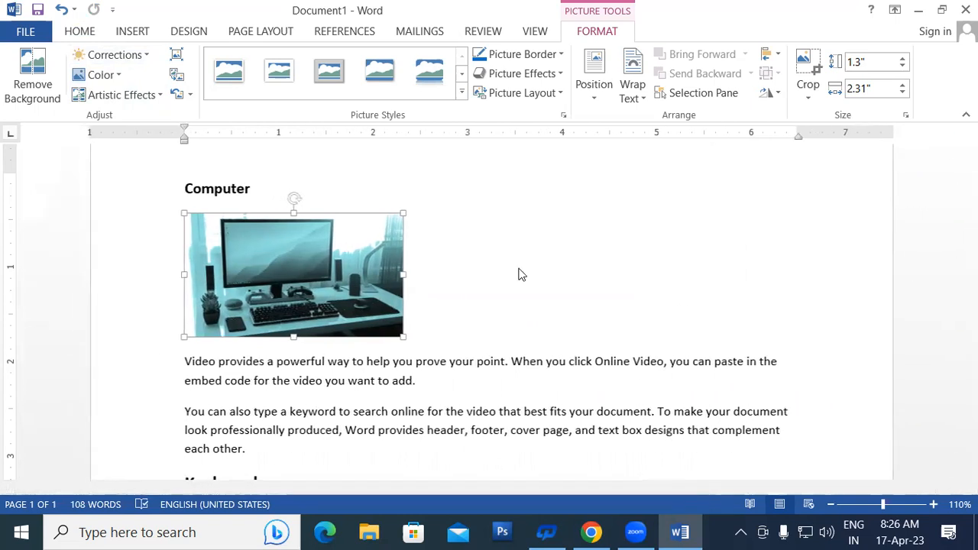
click(118, 75)
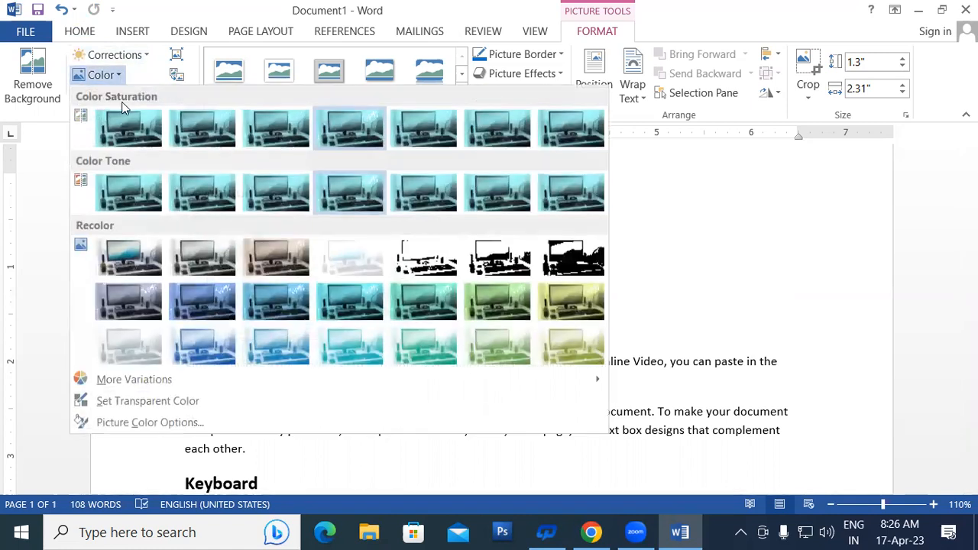
click(577, 202)
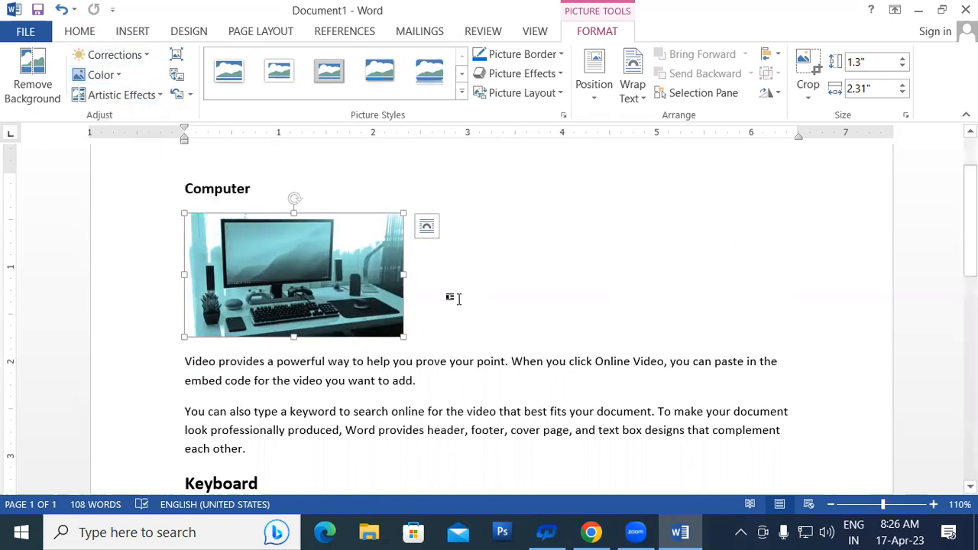
Try the photocopy-style, hatched-drawing and plastic-wrap artistic effects on the computer picture, and remove the effect again
click(141, 96)
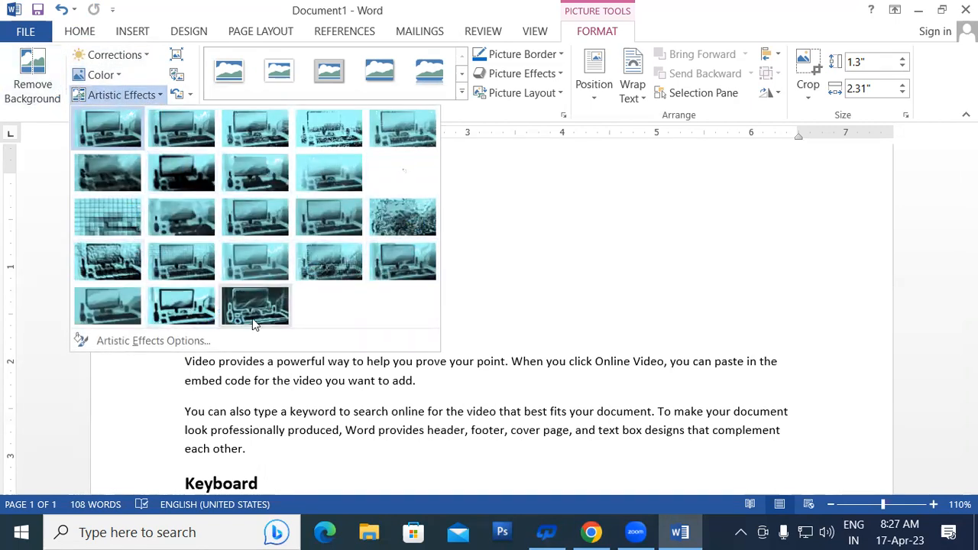
click(183, 304)
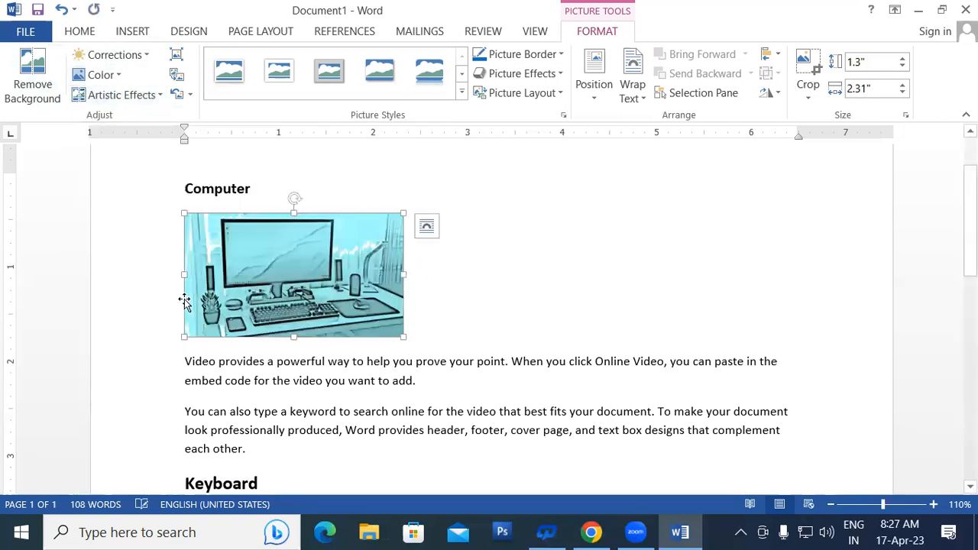
click(481, 304)
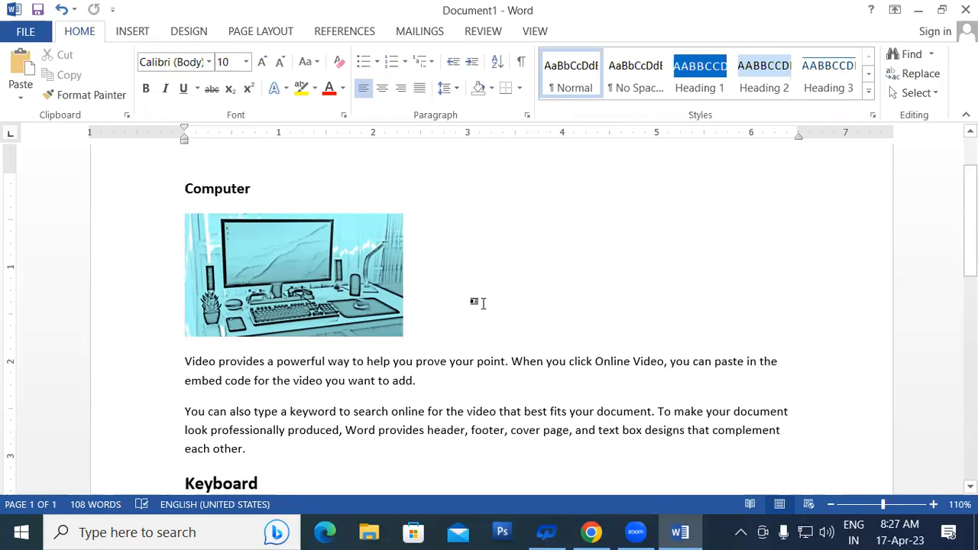
click(306, 286)
click(148, 98)
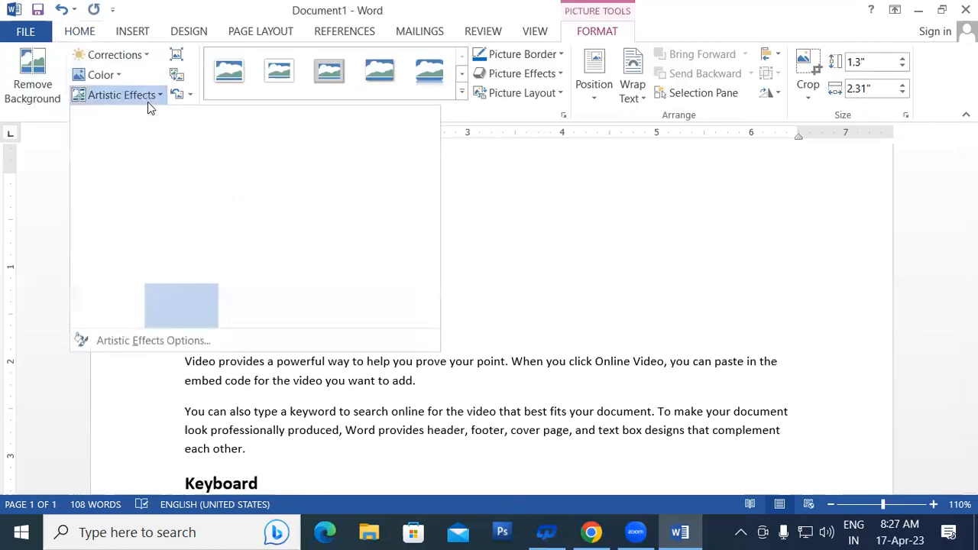
click(390, 156)
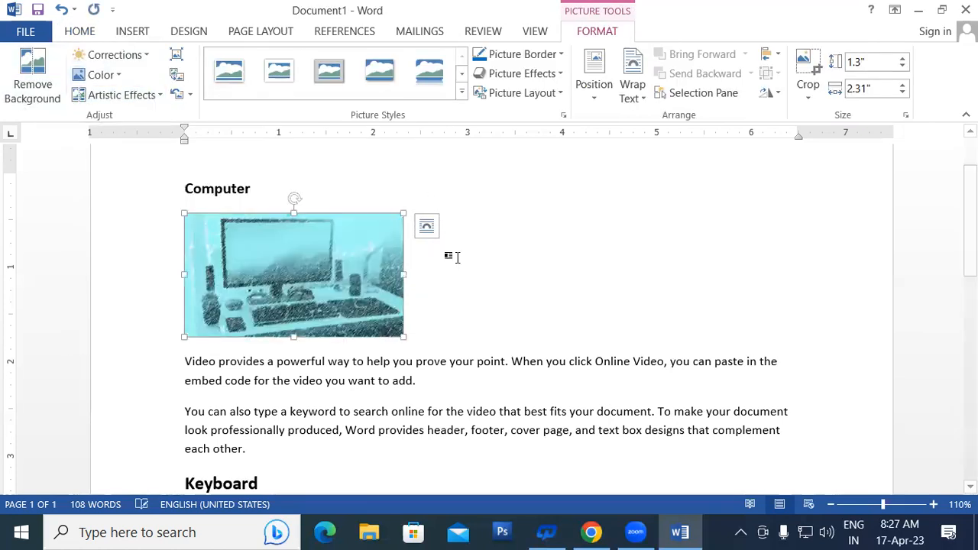
click(121, 95)
click(380, 251)
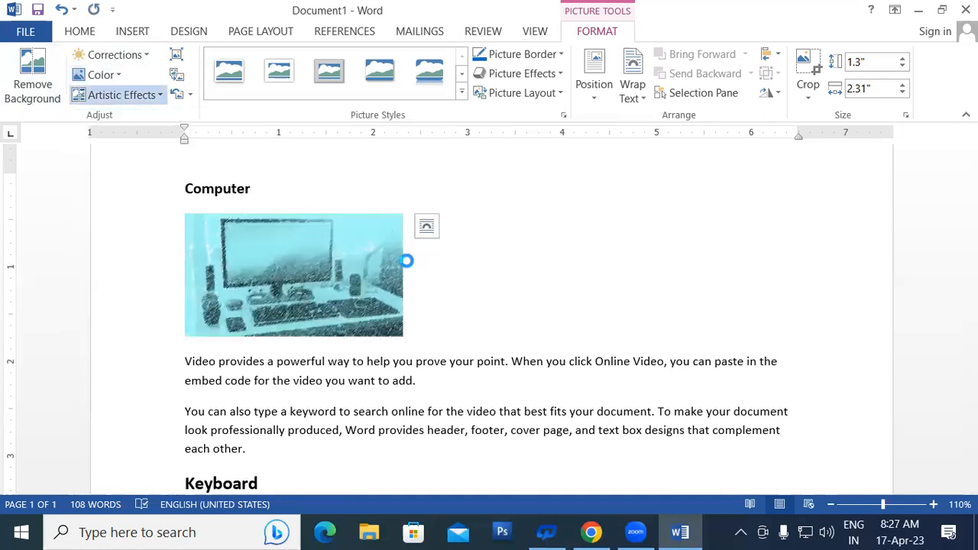
click(491, 284)
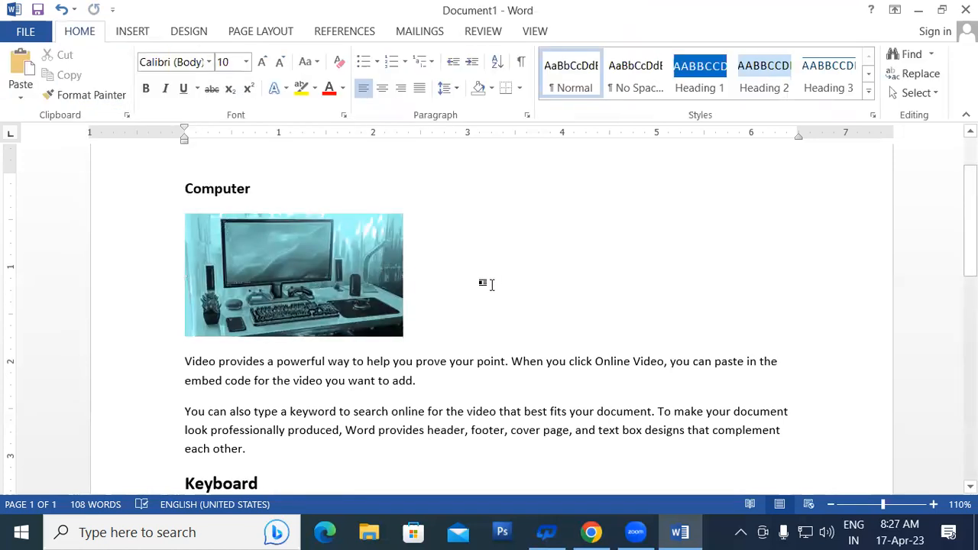
click(262, 260)
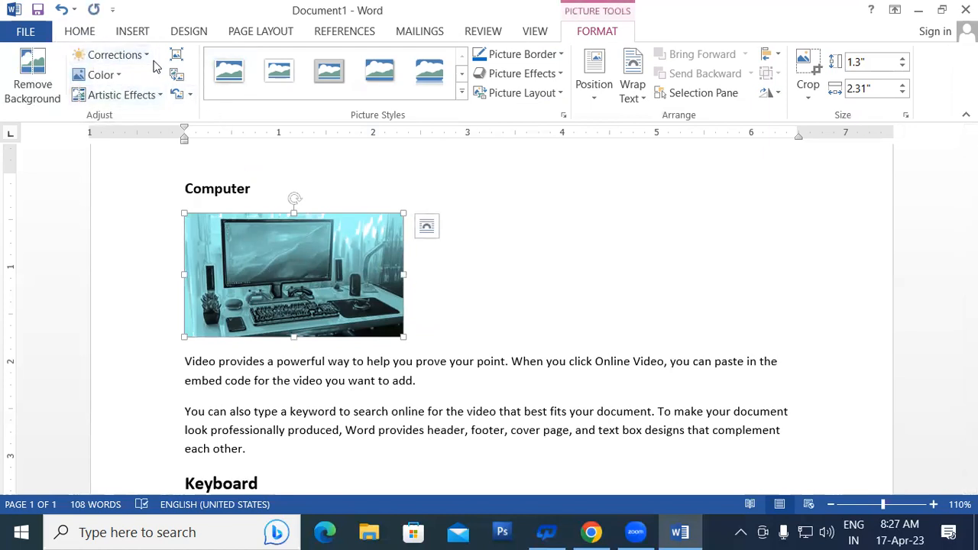
click(120, 95)
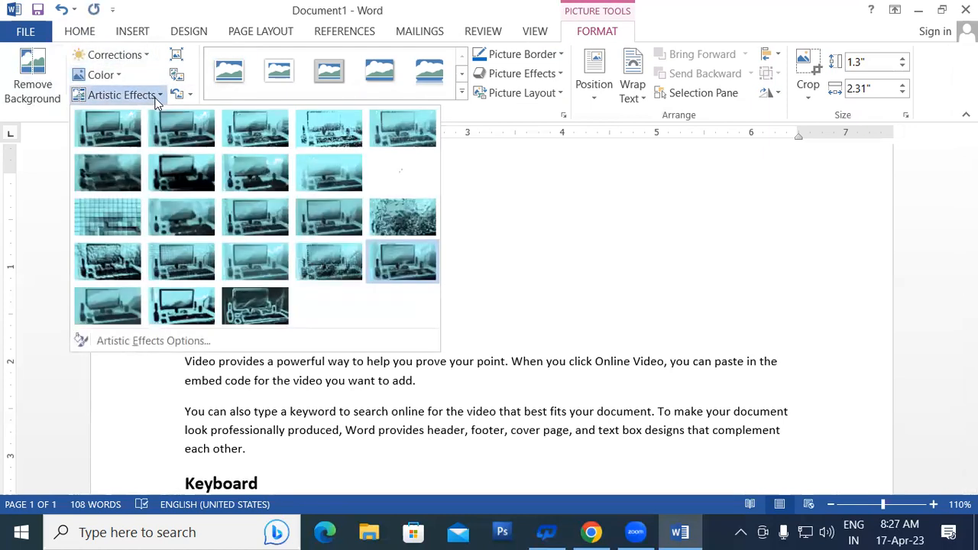
click(107, 130)
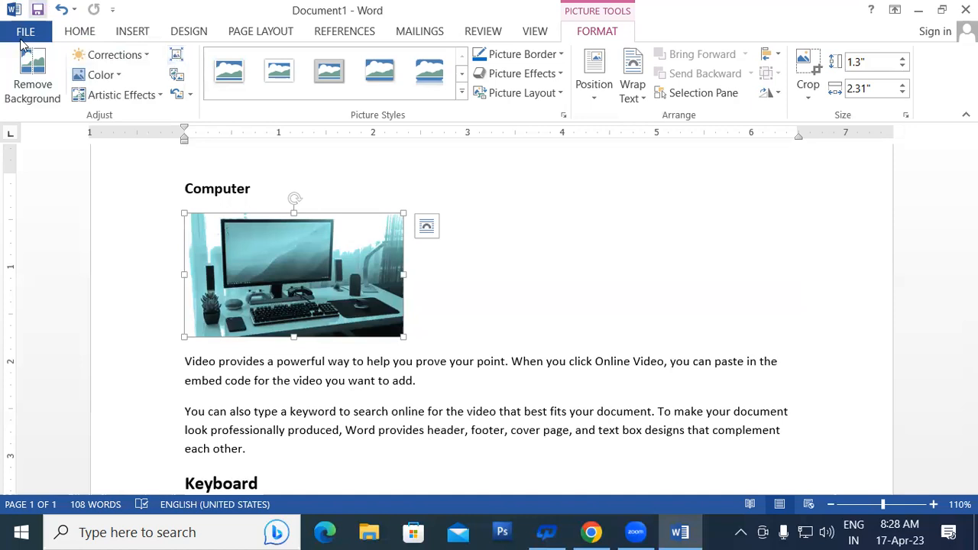
Try compressing only the computer picture with the E-mail (96 ppi) target output, deleting its cropped areas, and undo the compression
click(177, 58)
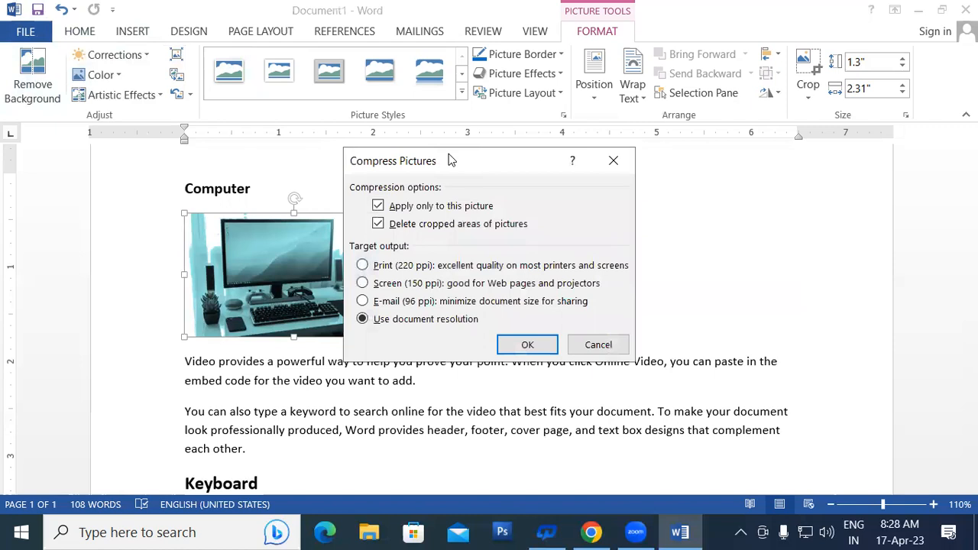
drag(449, 159, 495, 200)
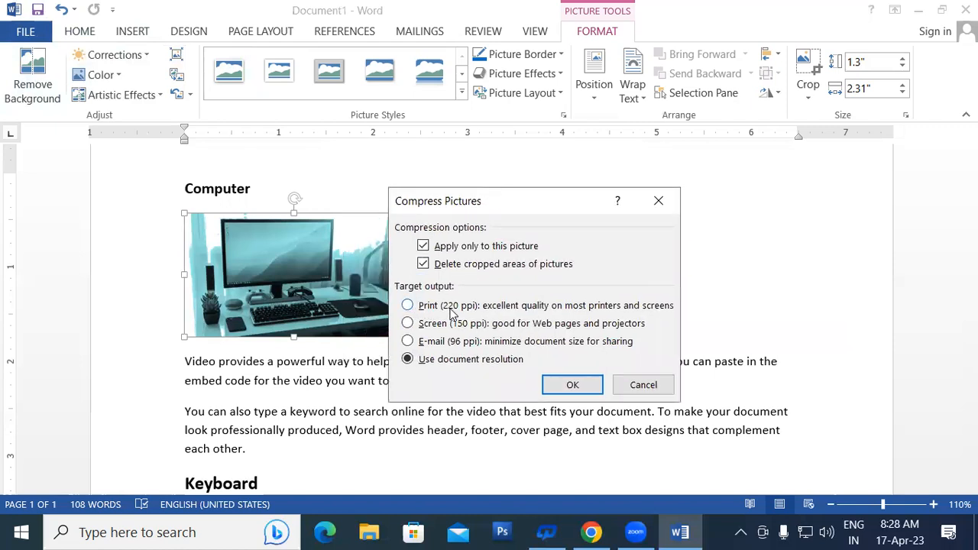
click(408, 305)
click(407, 341)
click(573, 384)
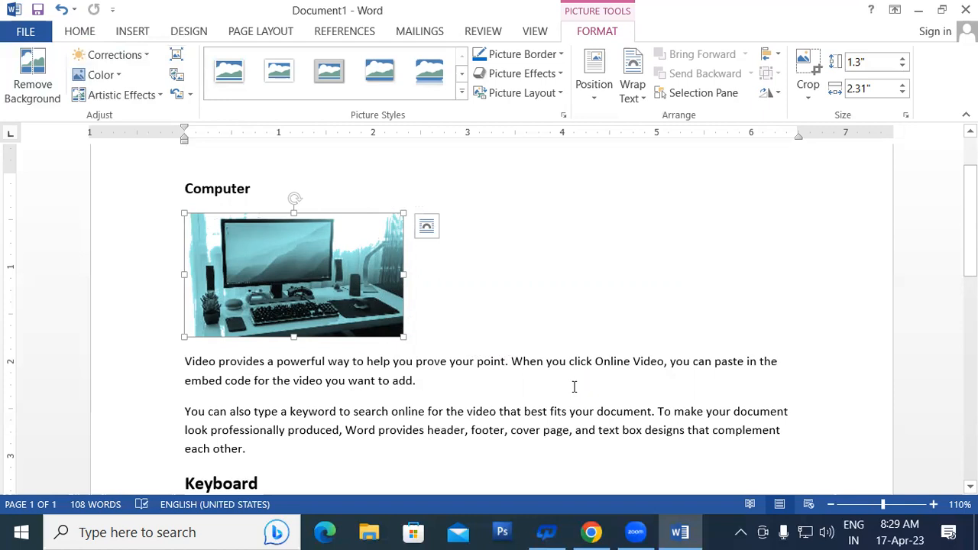
key(ctrl+z)
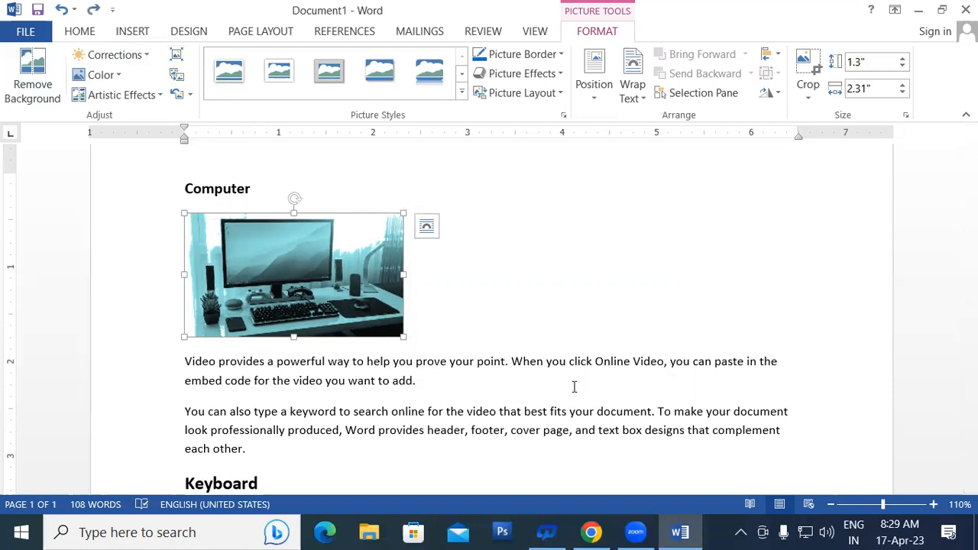
Compress the computer picture once more for e-mail sharing at 96 ppi, and undo it again
click(179, 56)
click(363, 301)
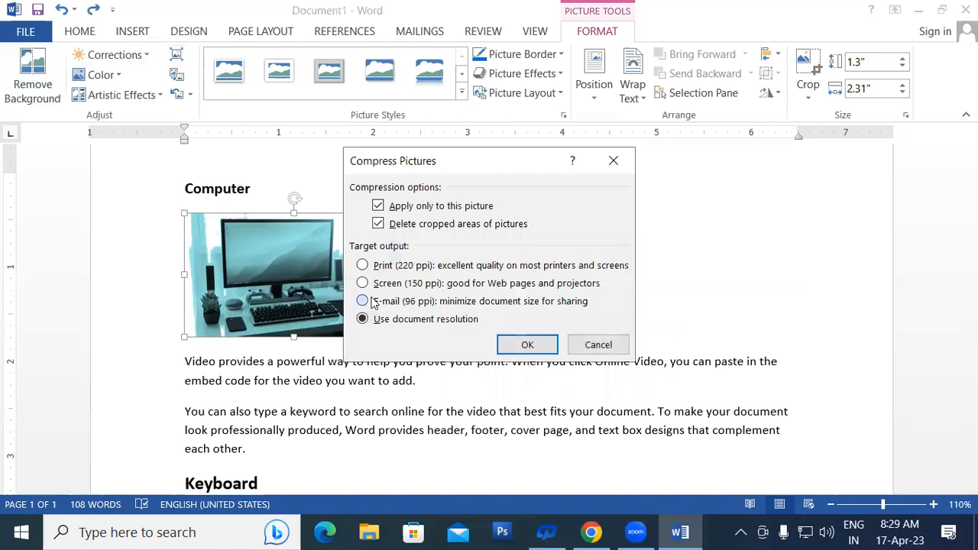
click(525, 346)
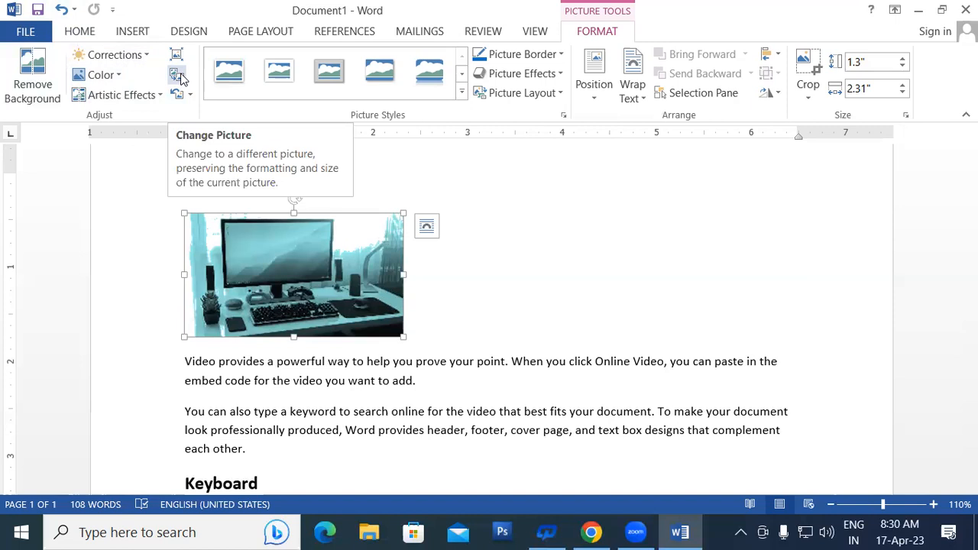
key(ctrl+z)
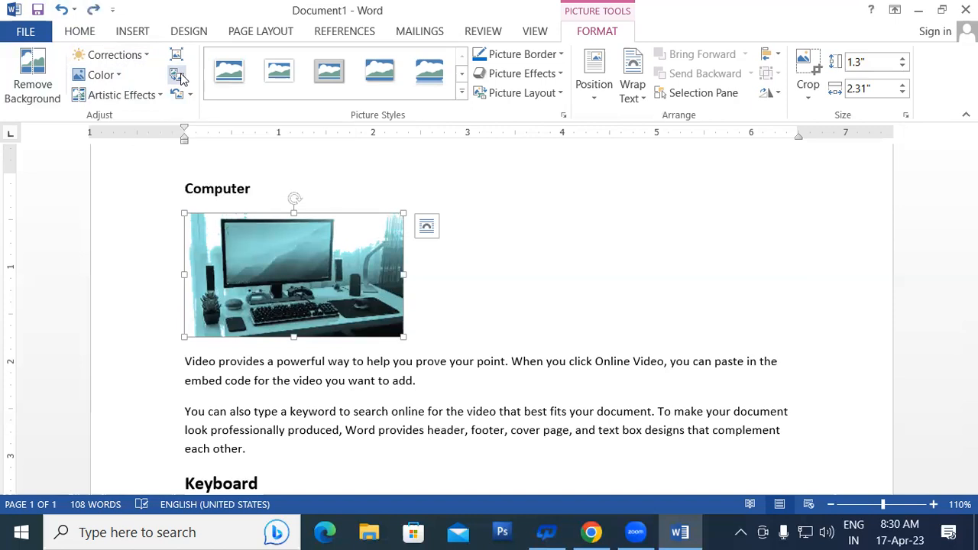
Delete the computer picture under the Computer heading and insert the "logo (1)" image from the Music folder in its place
key(Delete)
click(133, 32)
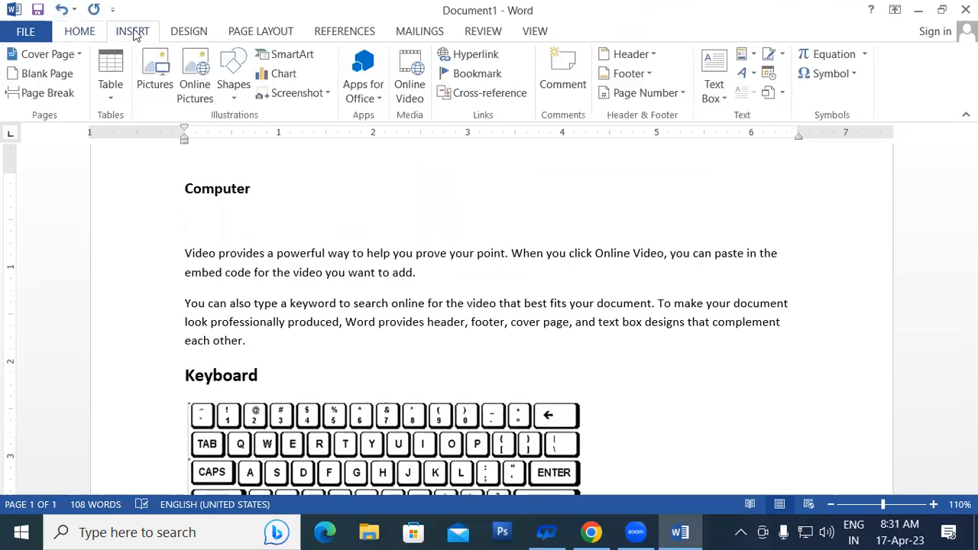
click(155, 77)
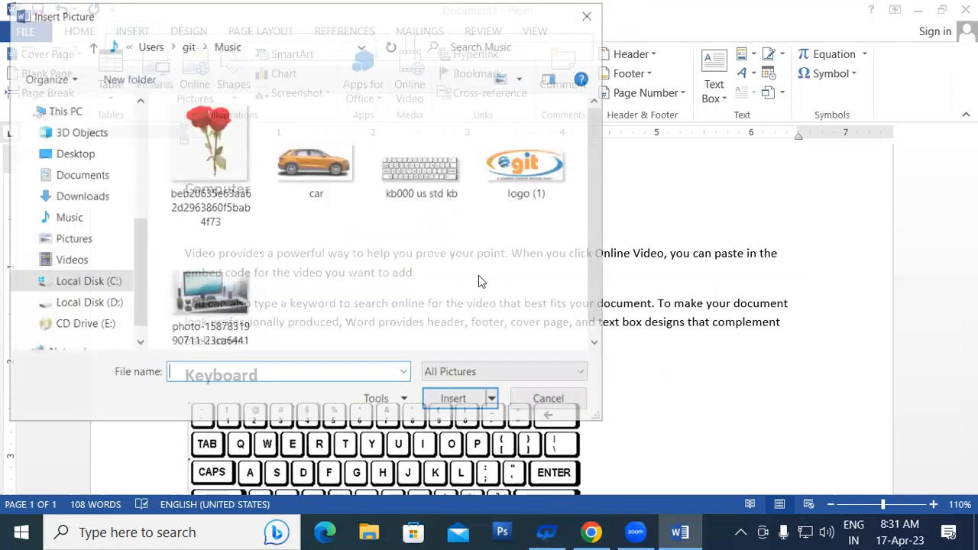
scroll(383, 176, down, 1)
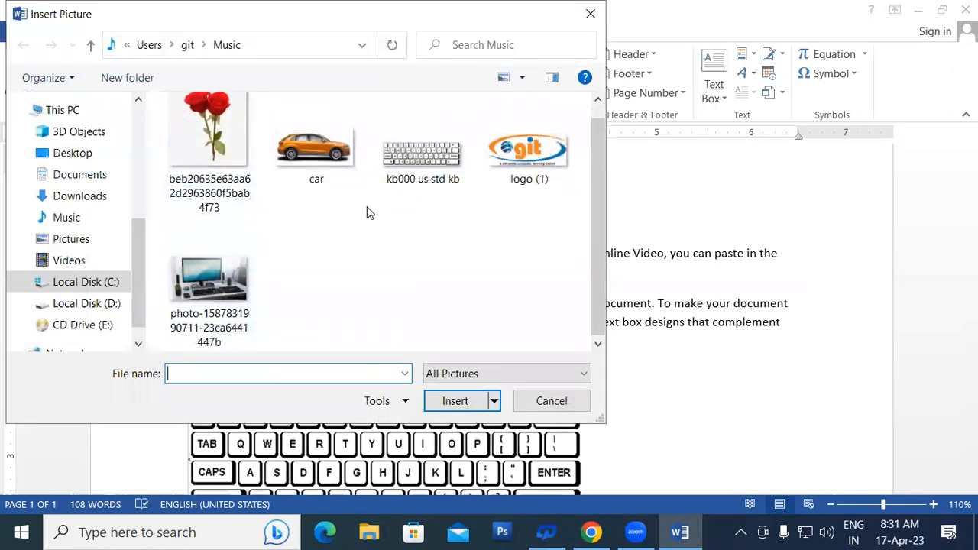
click(528, 152)
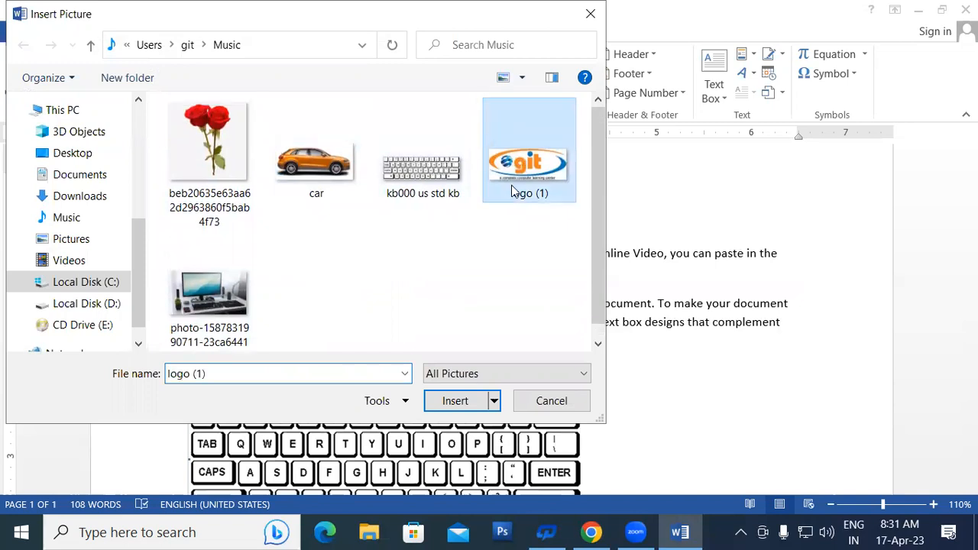
click(454, 400)
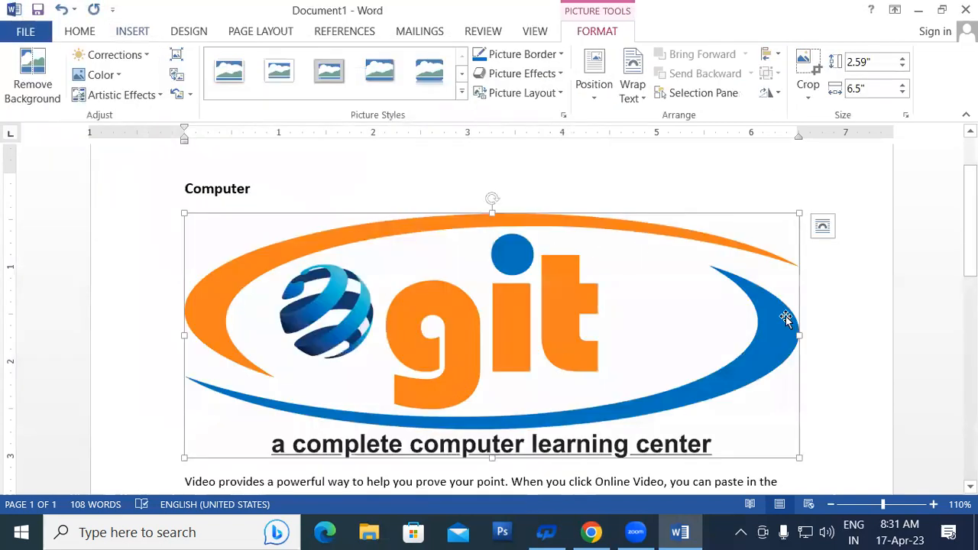
Shrink the inserted logo under the Computer heading proportionally to about 0.88" high and 2.21" wide
scroll(786, 319, down, 3)
drag(781, 312, 435, 246)
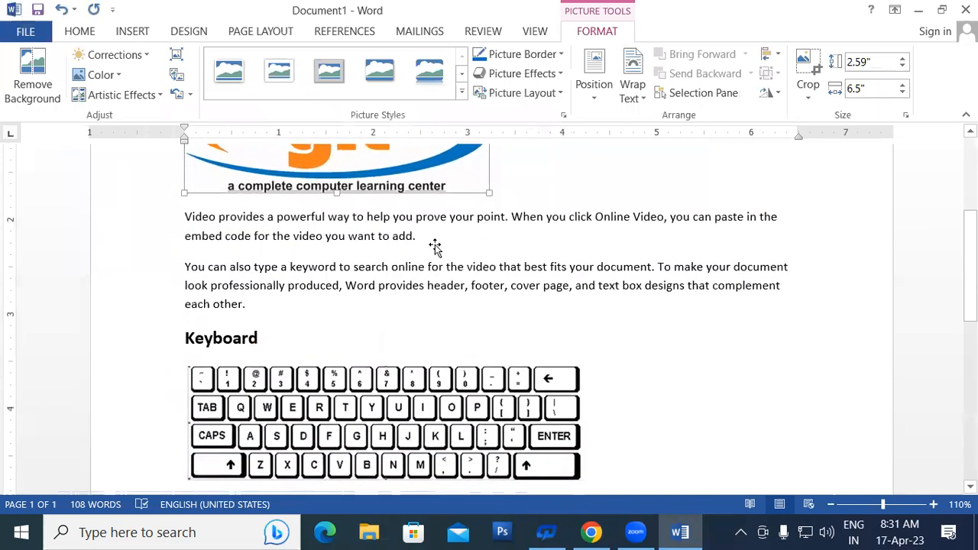
scroll(617, 308, up, 4)
drag(488, 361, 394, 325)
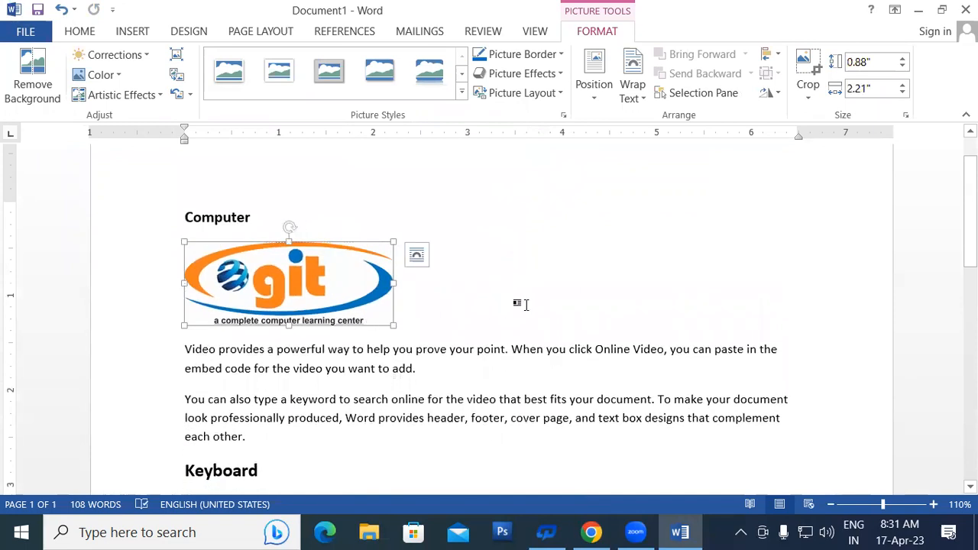
Undo the logo's resizing and insertion and the deletion of the computer picture
key(ctrl+z)
key(ctrl+z)
key(ctrl+z)
key(ctrl+z)
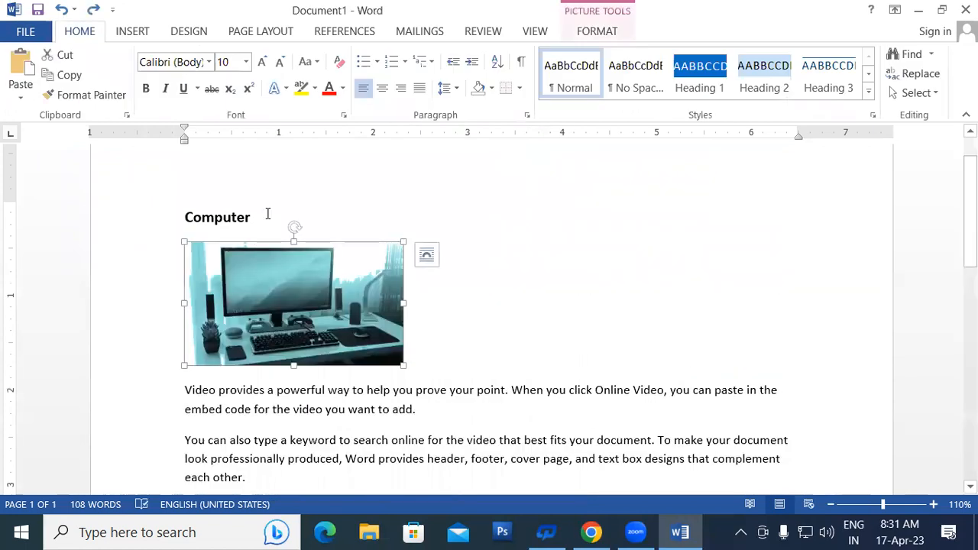
Try inserting the "logo (1)" image directly over the selected computer picture, and undo the replacement
click(132, 31)
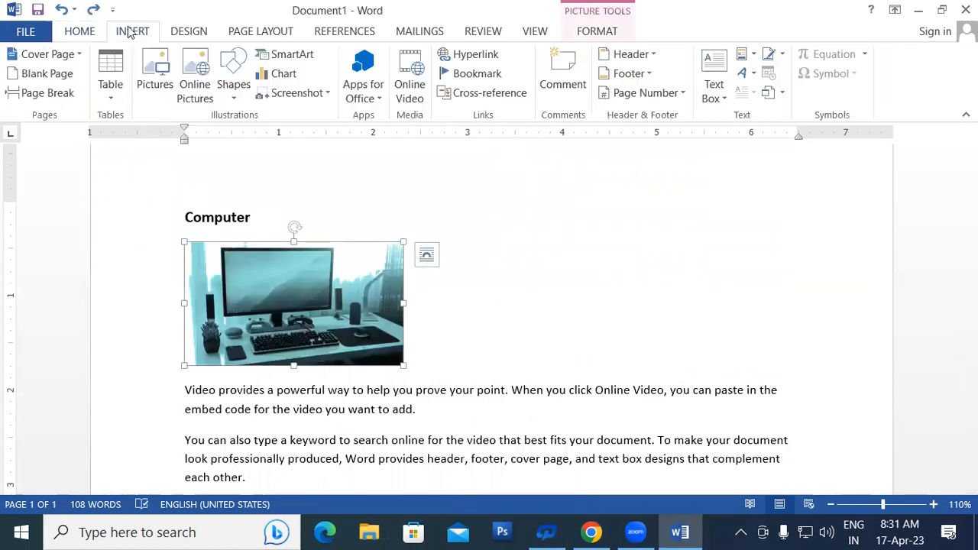
click(150, 67)
click(489, 179)
click(456, 401)
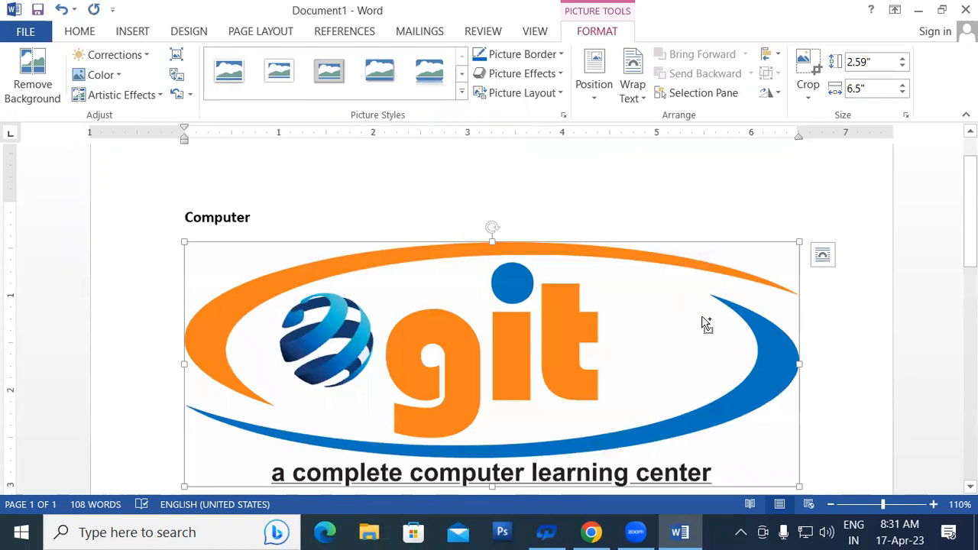
key(ctrl+z)
Replace the keyboard picture under the Keyboard heading by inserting the "logo (1)" image over it
scroll(535, 338, down, 1)
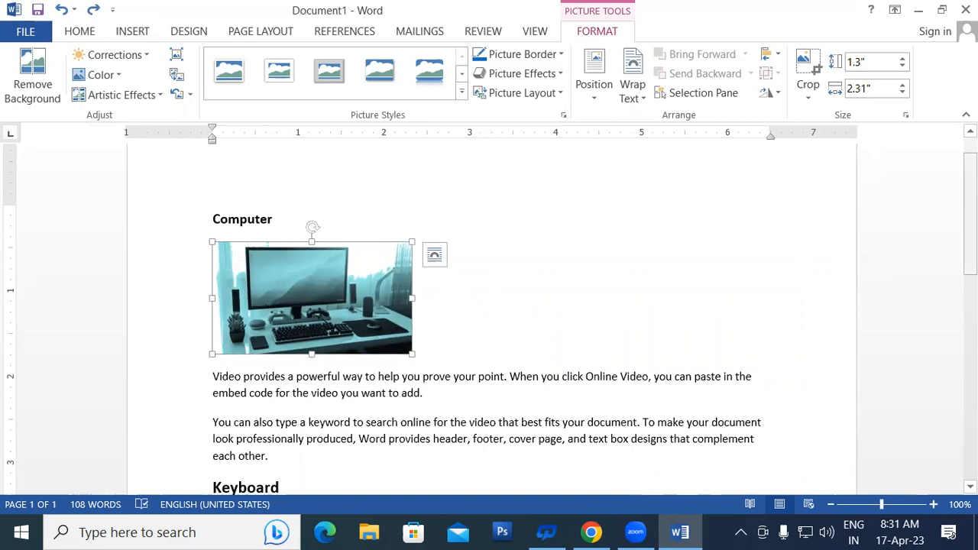
scroll(726, 349, down, 6)
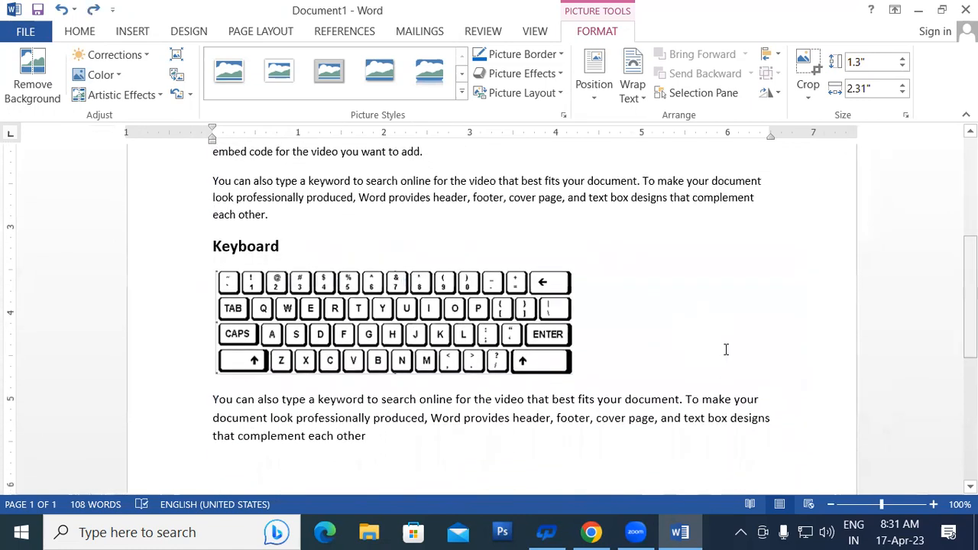
click(437, 306)
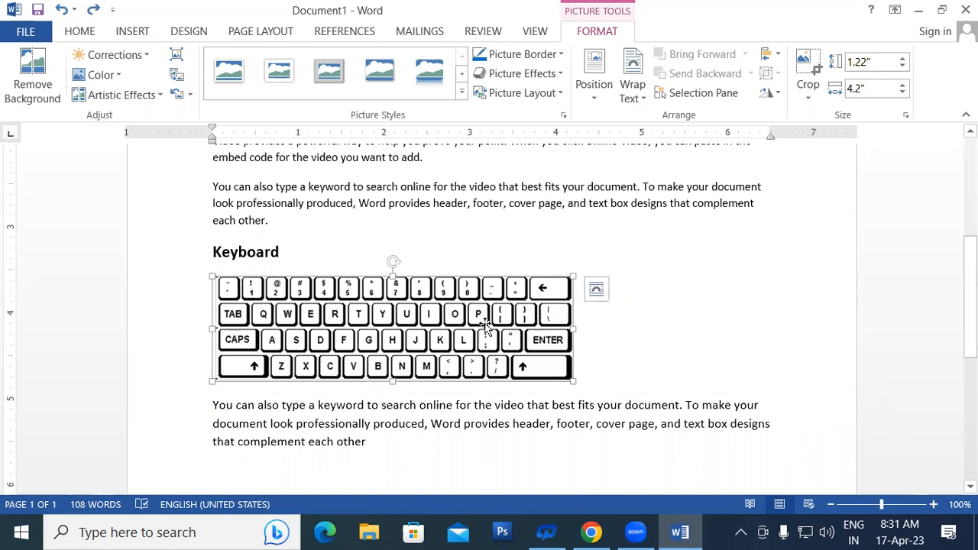
click(141, 34)
click(154, 76)
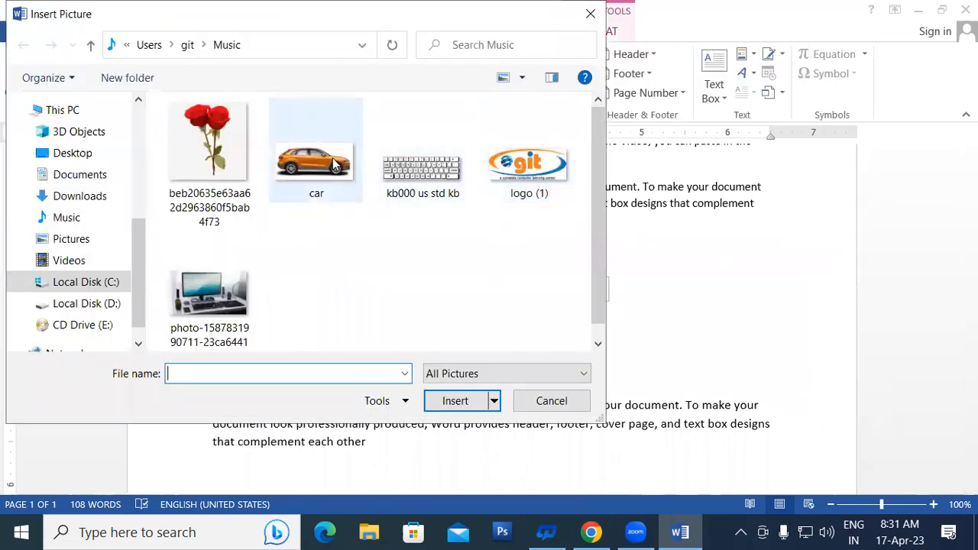
click(517, 170)
click(455, 403)
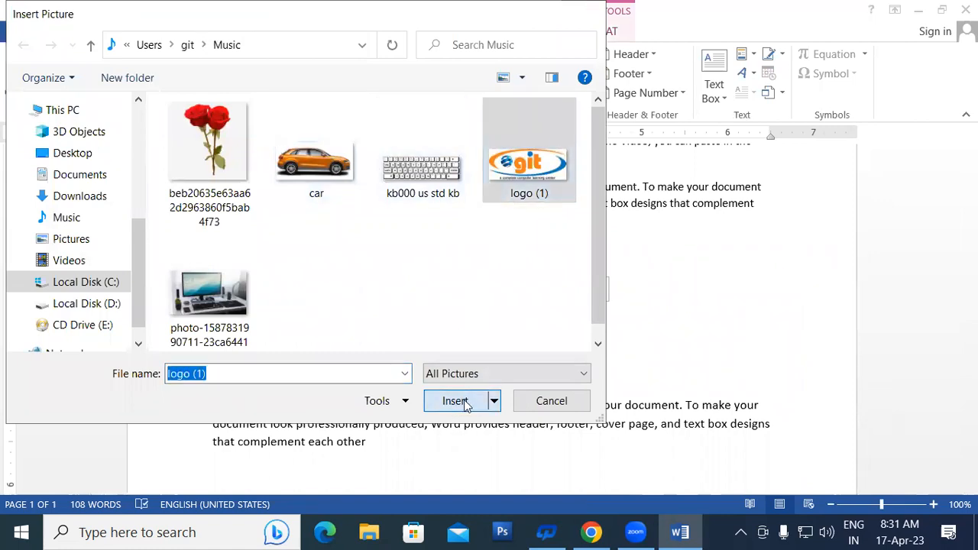
scroll(554, 340, down, 3)
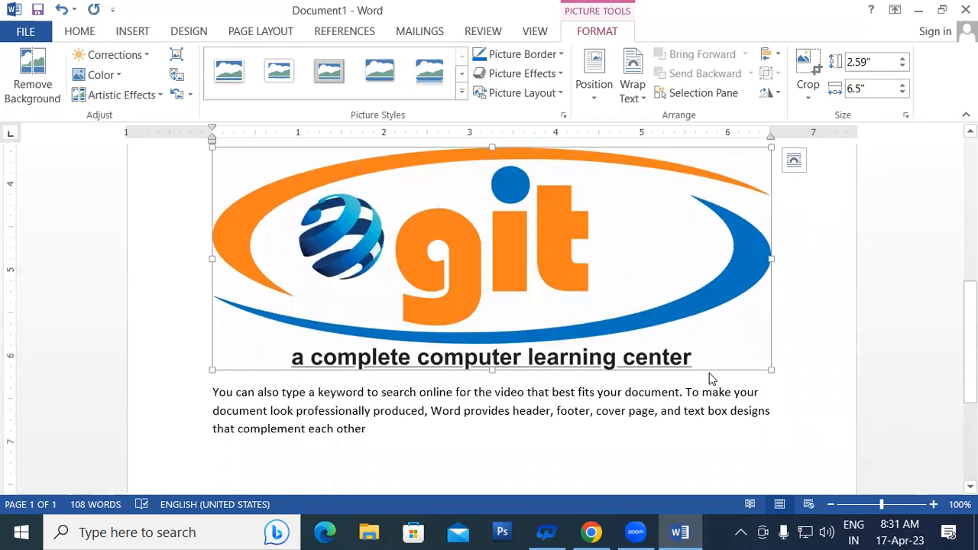
scroll(696, 373, up, 2)
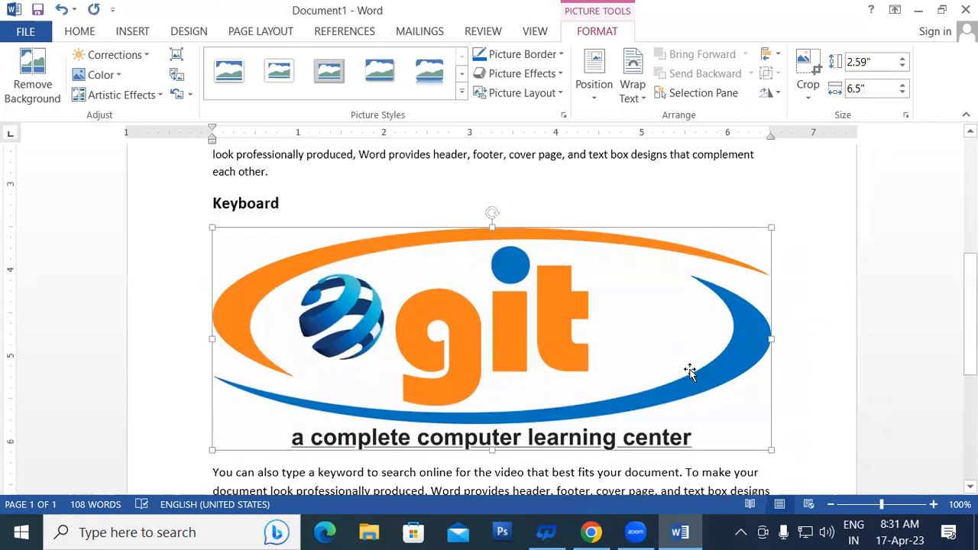
Create a new blank document, insert the computer desk photo from the Music folder, and shrink it to about 1.42" by 2.52"
key(ctrl+n)
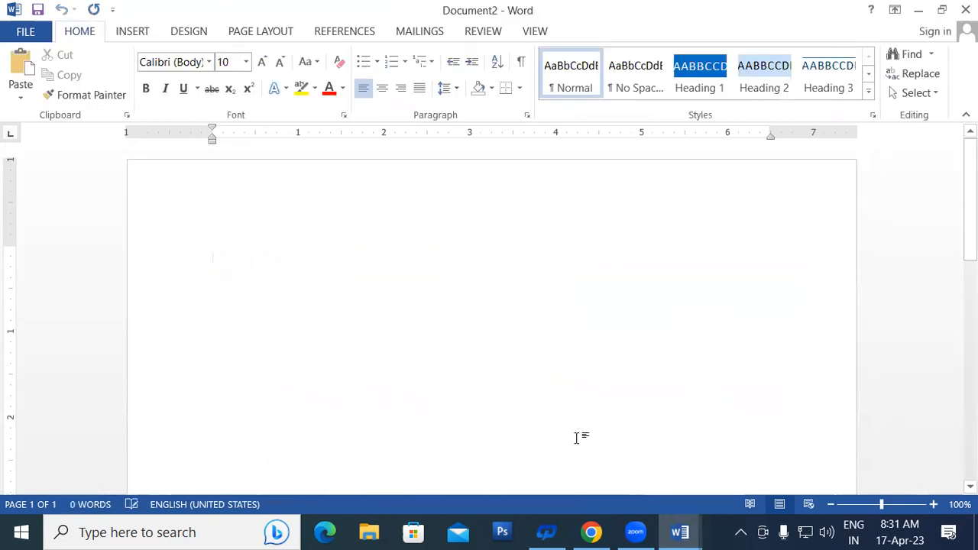
click(132, 31)
click(152, 70)
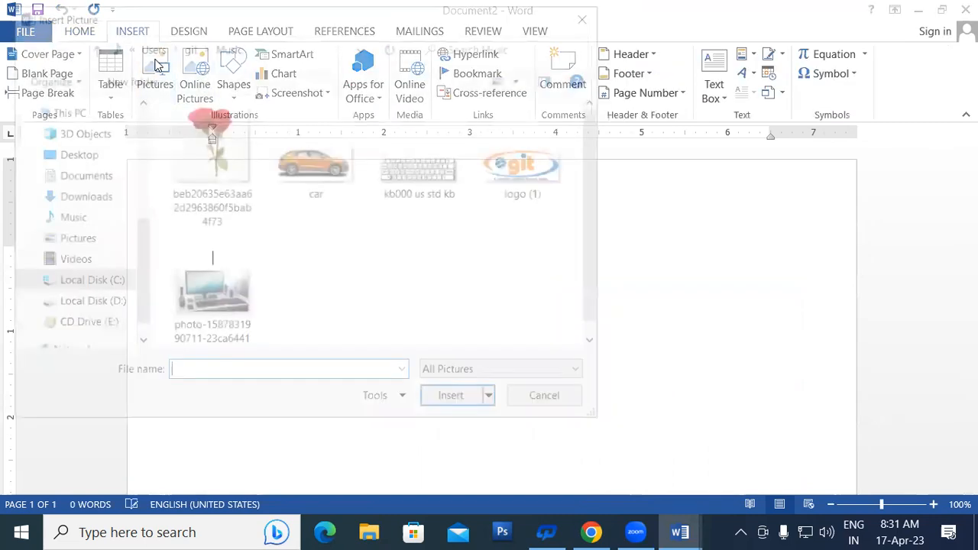
click(210, 292)
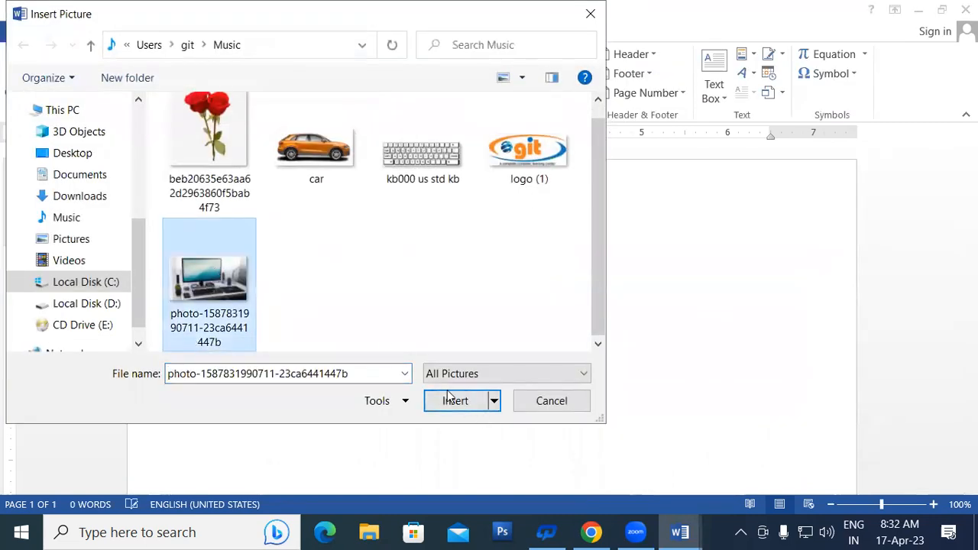
click(448, 398)
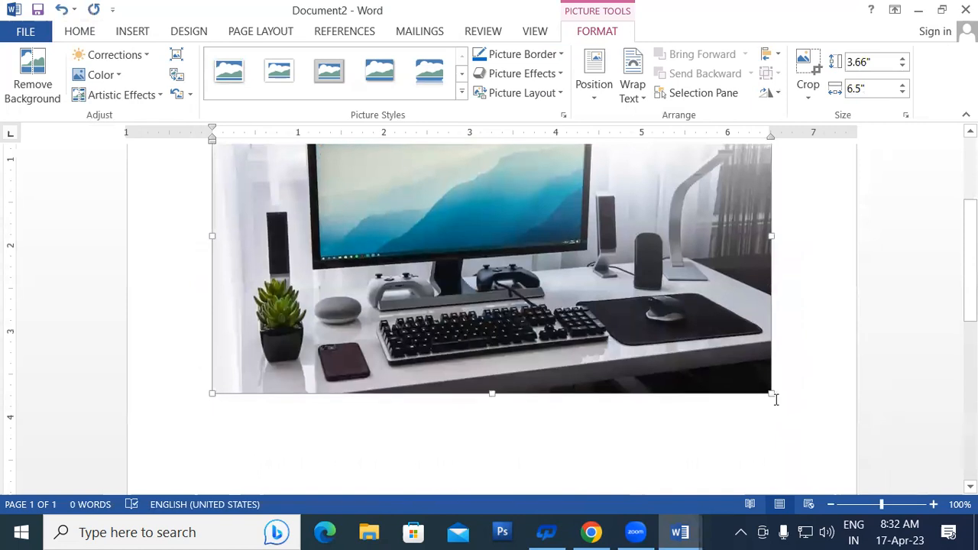
drag(771, 391, 429, 199)
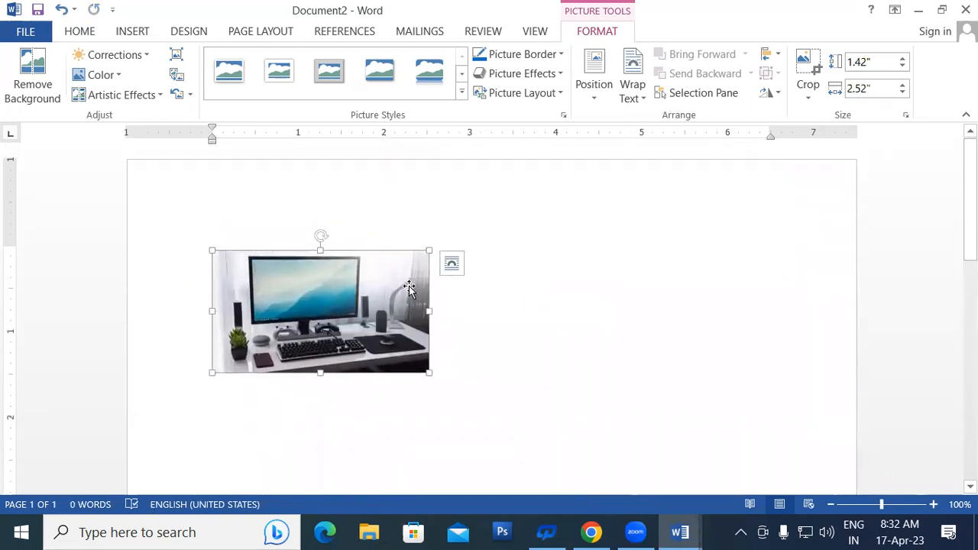
Switch to the Chrome browser and search Google Images for "Computer images jpeg"
click(590, 531)
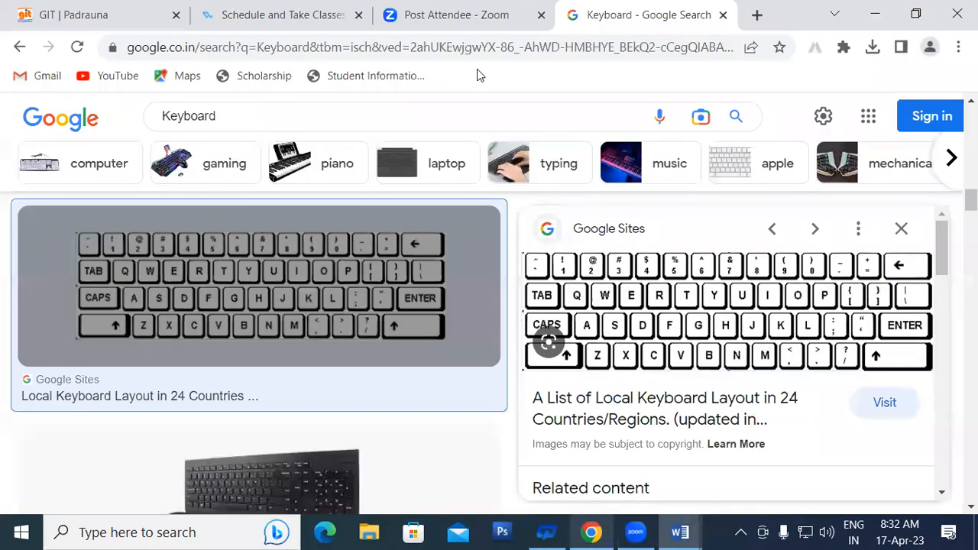
click(252, 115)
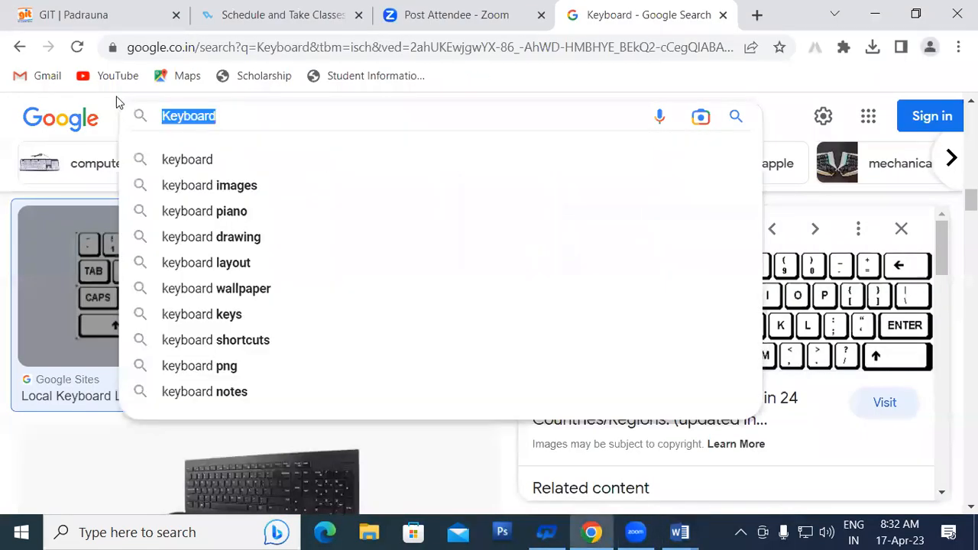
text(Coomp)
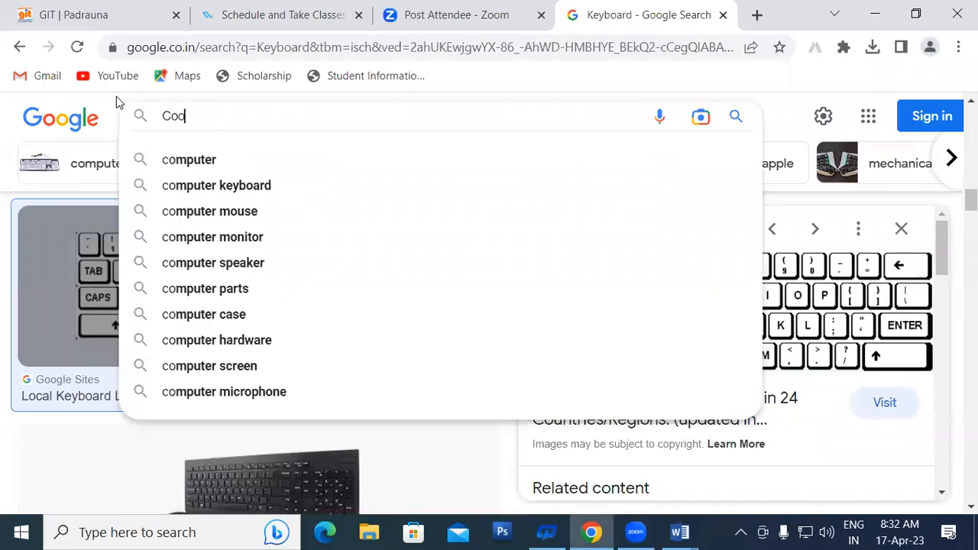
key(BackSpace)
key(BackSpace)
key(BackSpace)
text(mpu)
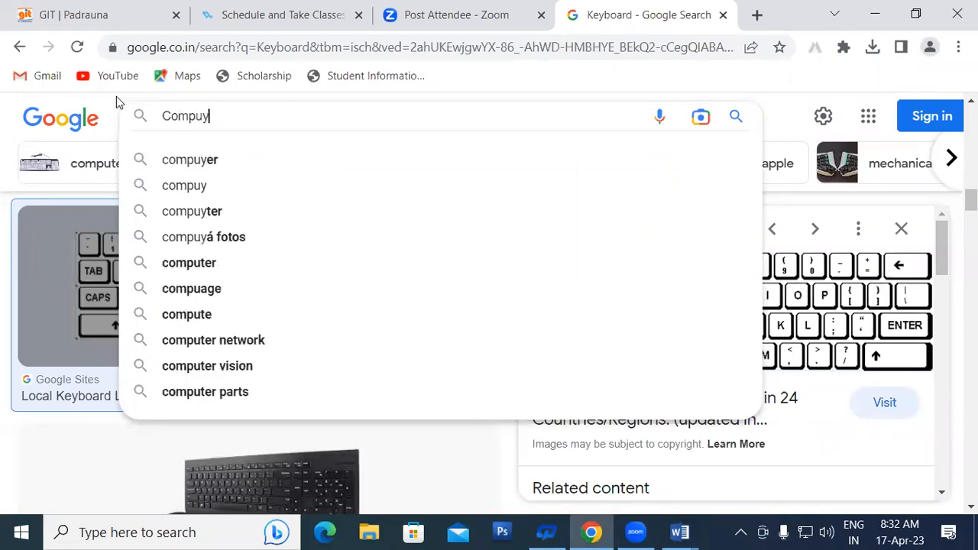
text(ter)
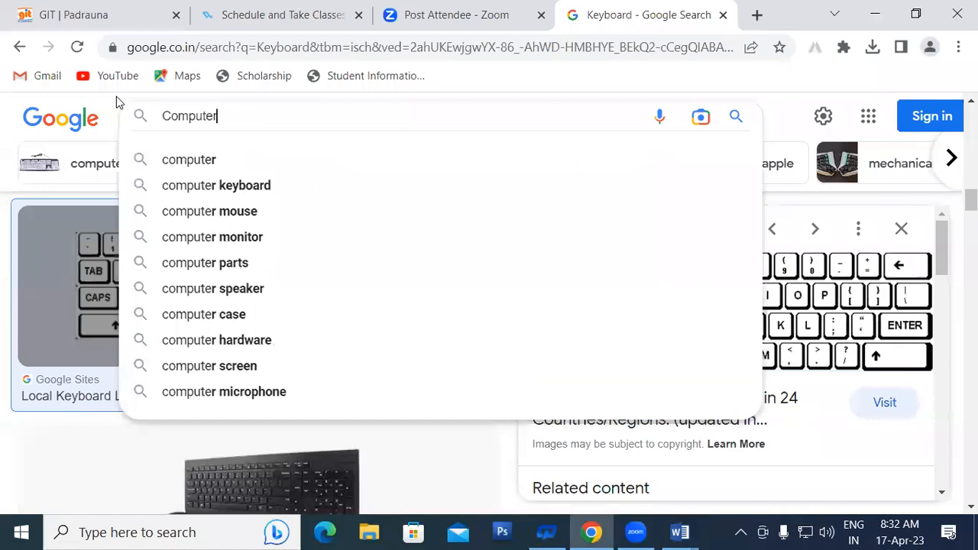
text( images jp)
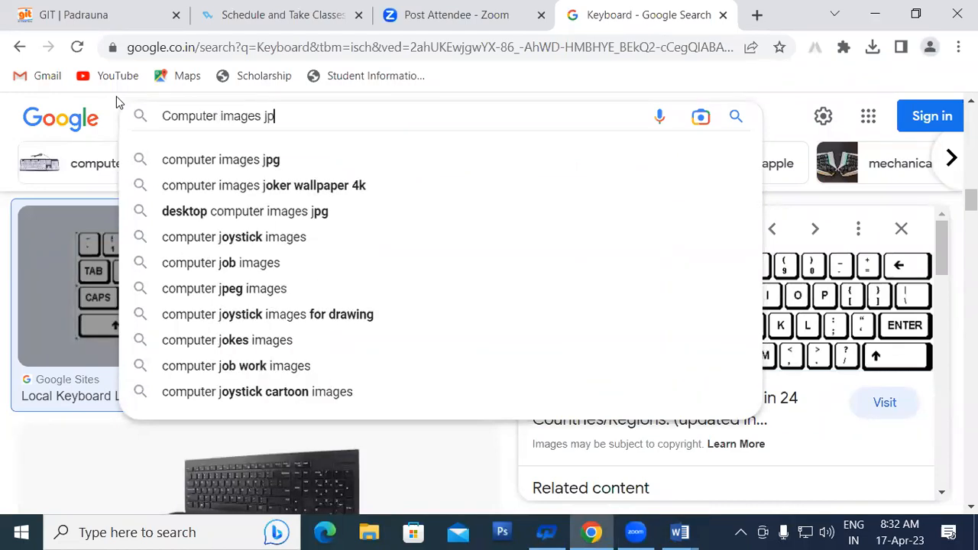
text(eg)
key(Return)
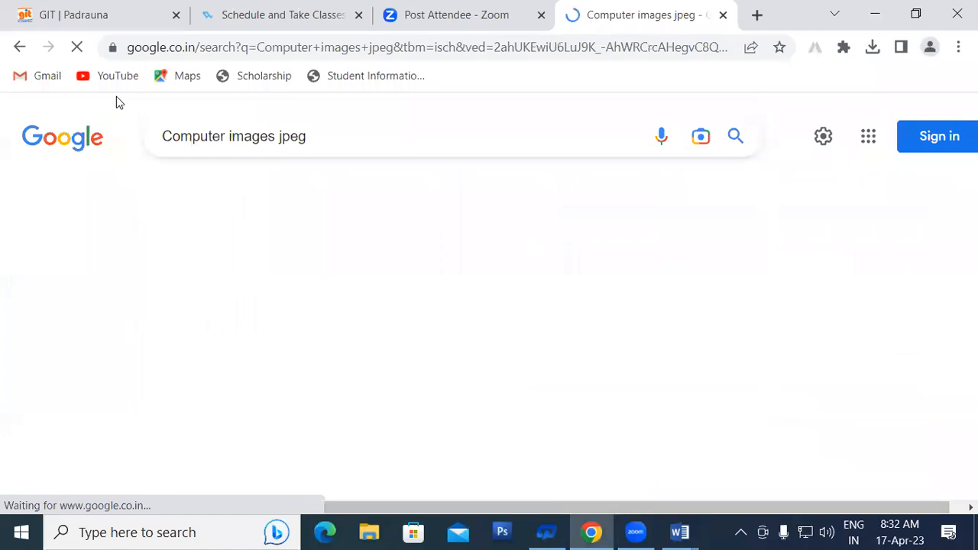
scroll(237, 391, down, 5)
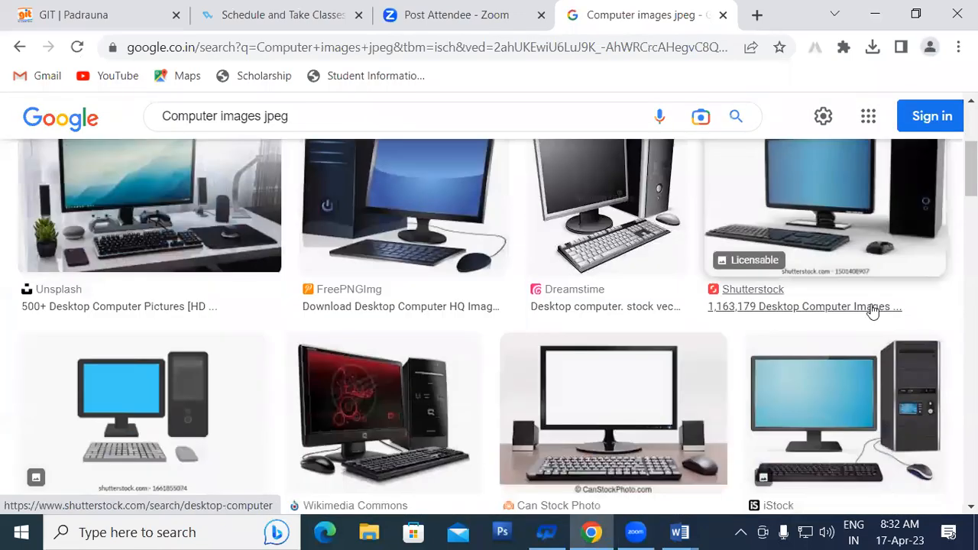
click(841, 229)
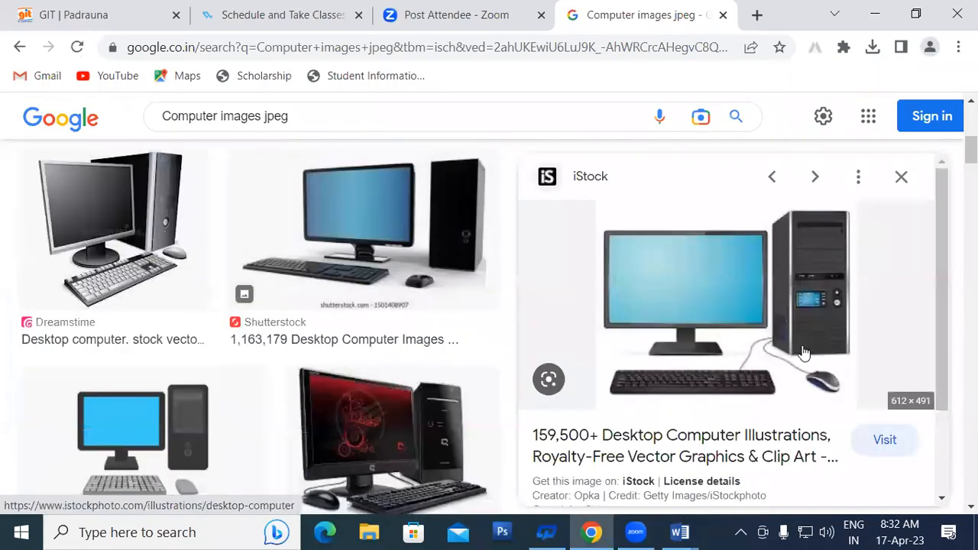
right_click(742, 262)
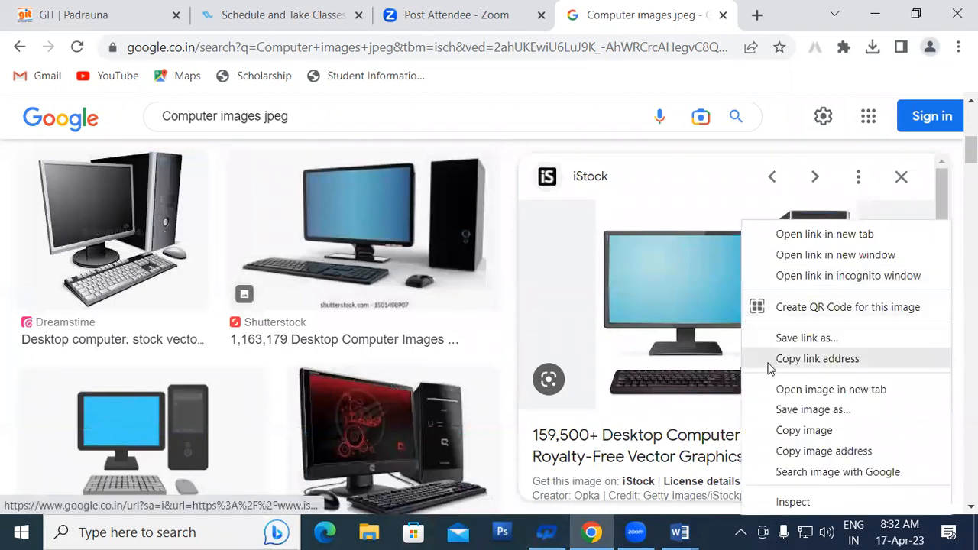
click(803, 408)
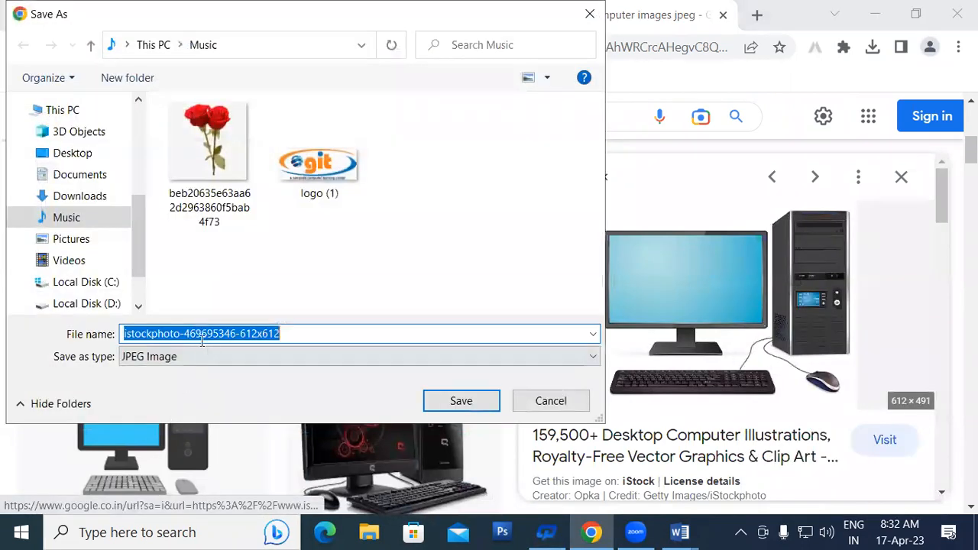
click(468, 400)
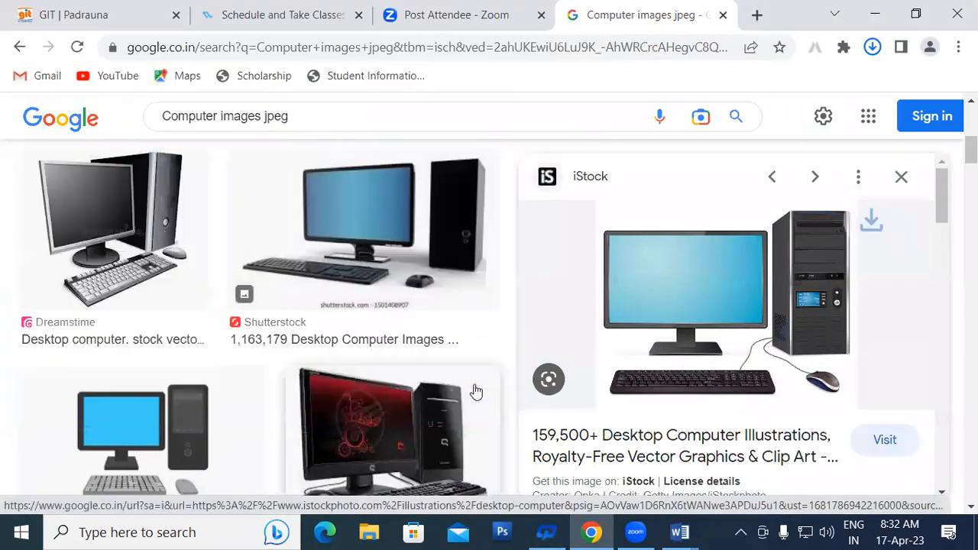
click(681, 532)
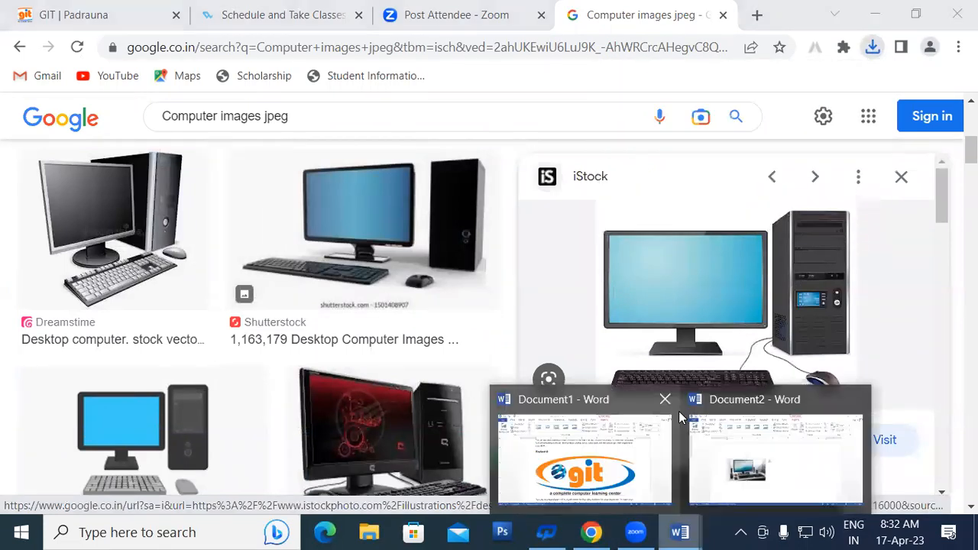
click(749, 445)
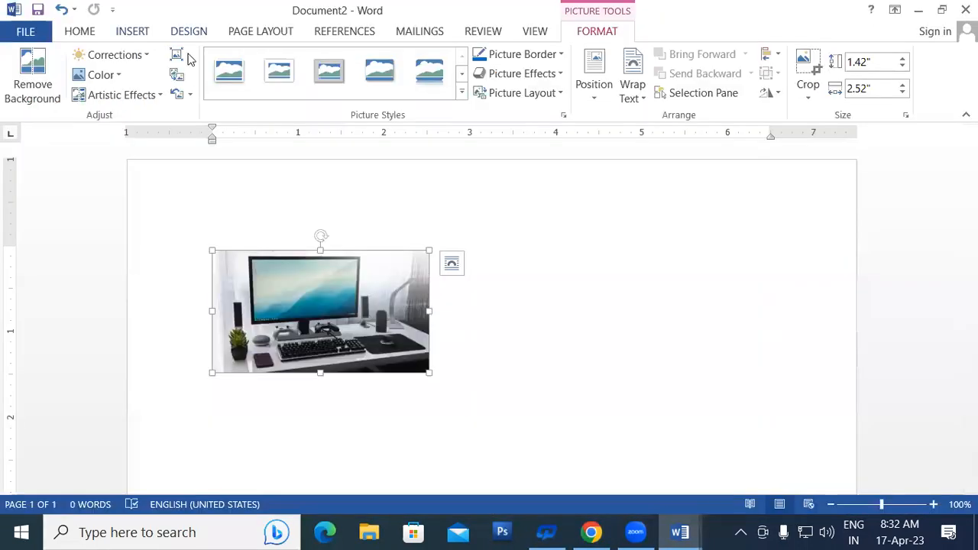
click(177, 75)
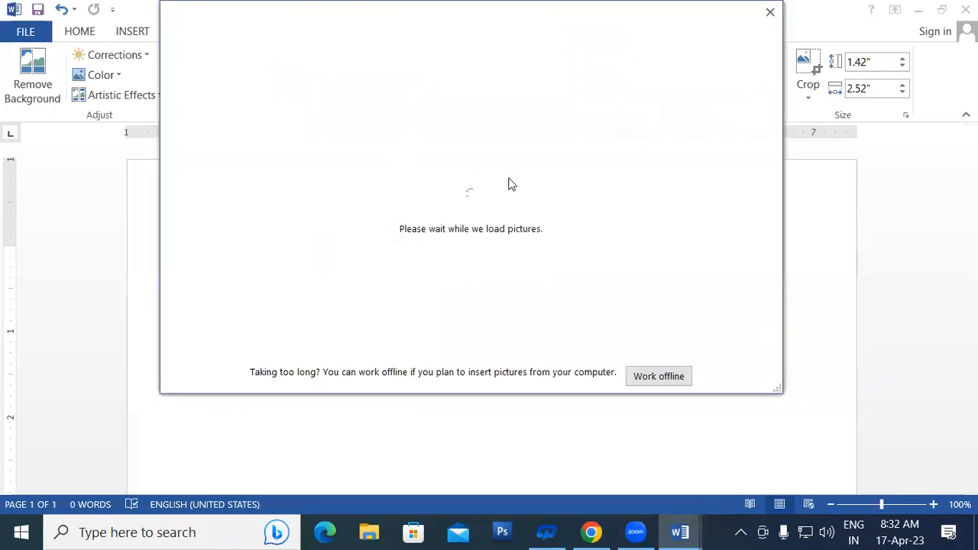
click(770, 12)
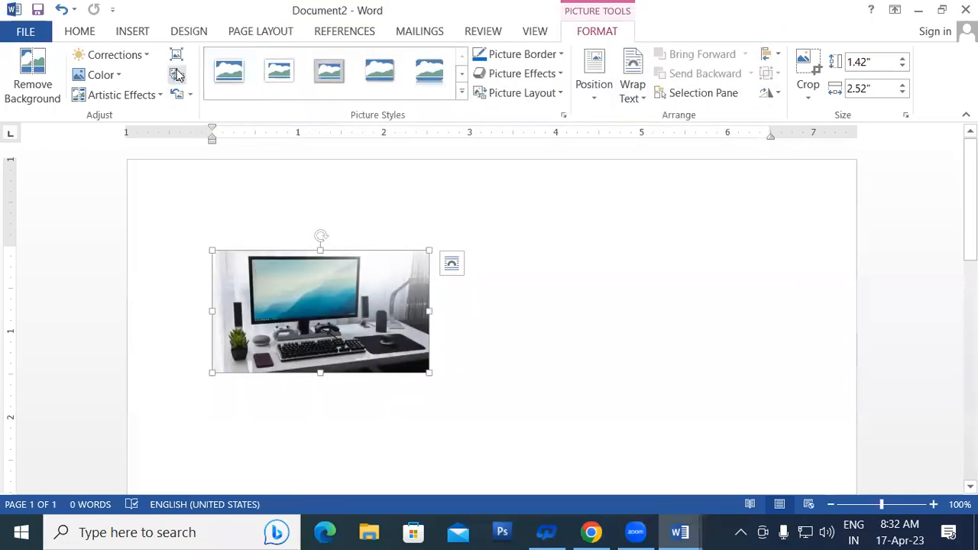
click(176, 75)
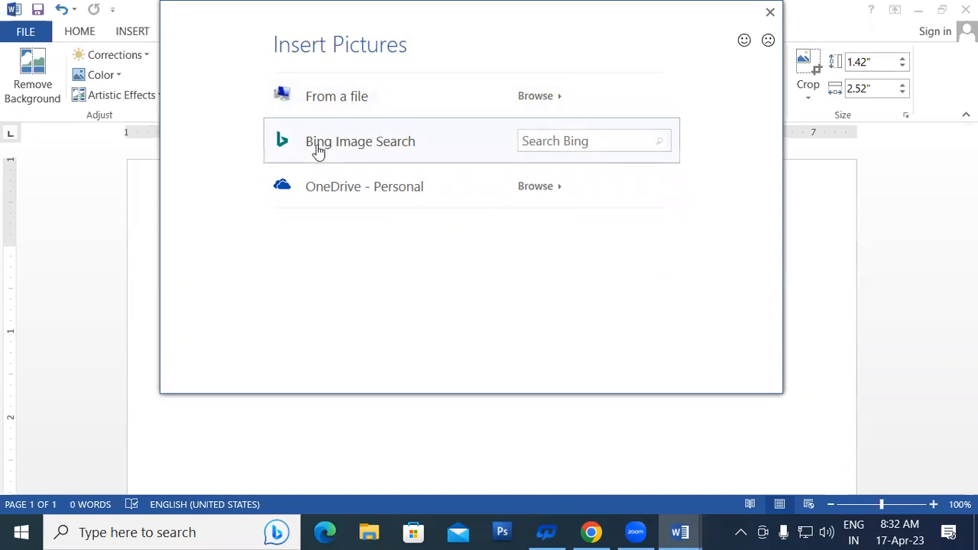
click(540, 100)
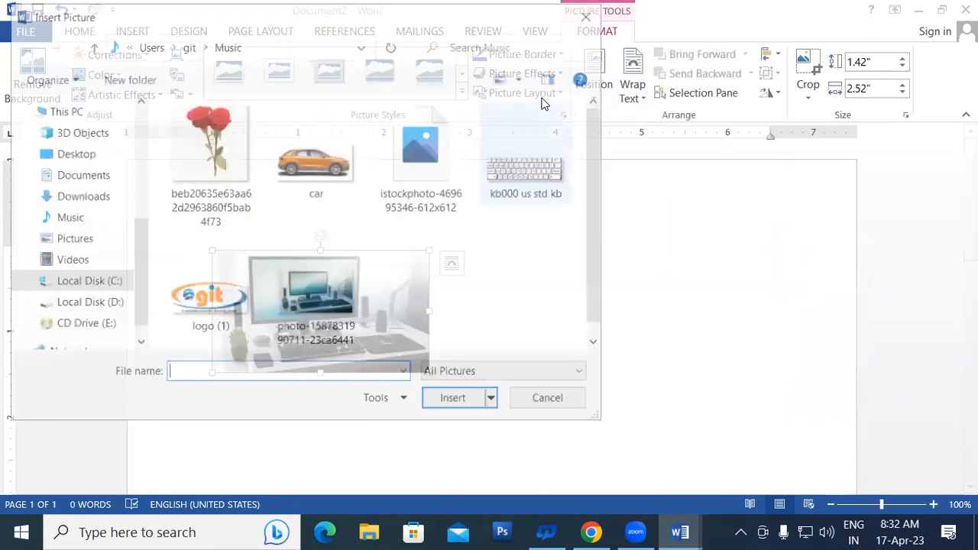
click(430, 162)
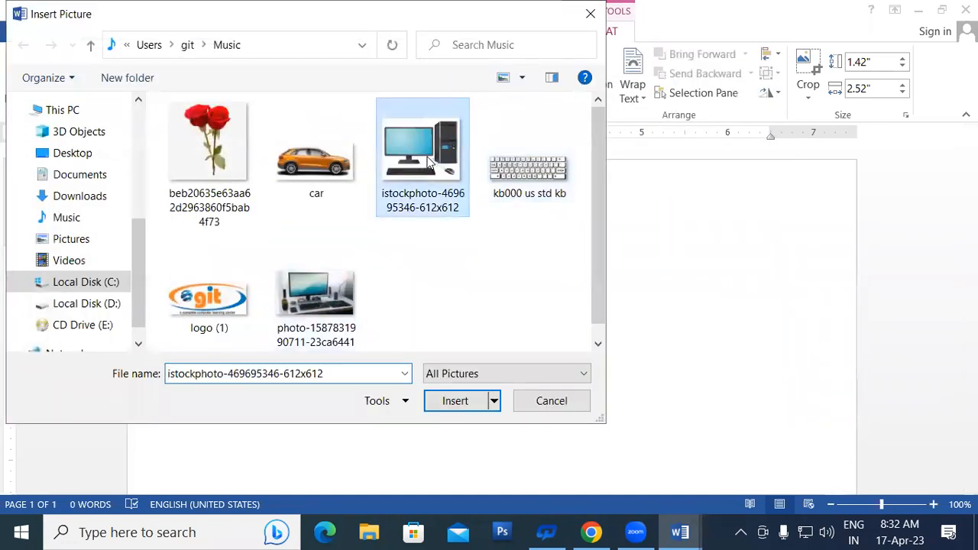
click(459, 401)
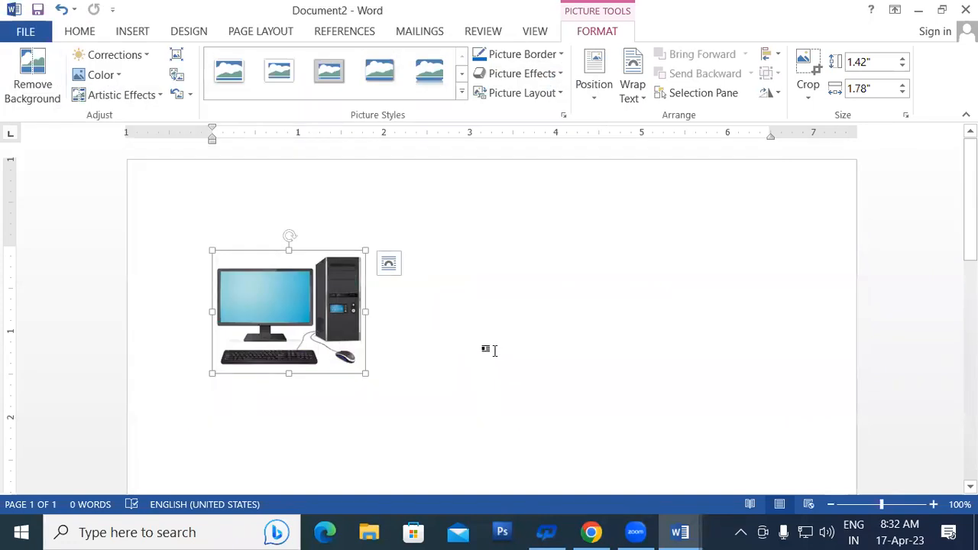
Switch to Document1 and shrink the logo picture under the Keyboard heading, keeping its proportions
scroll(465, 367, down, 1)
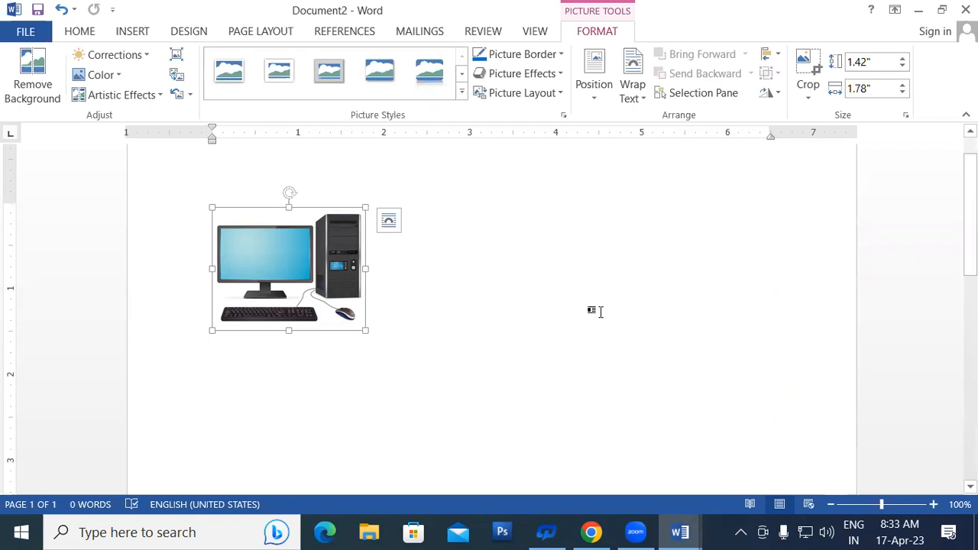
click(694, 532)
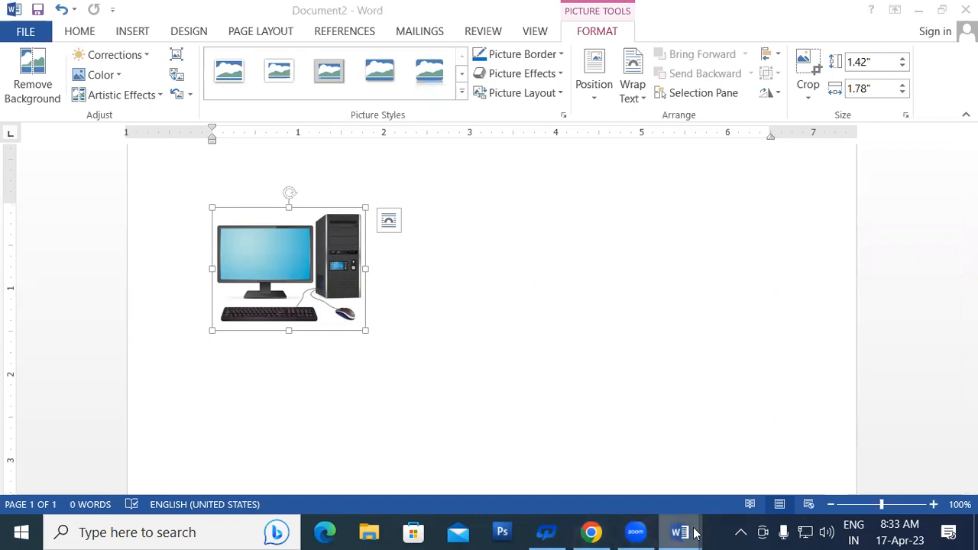
click(585, 458)
scroll(743, 378, down, 3)
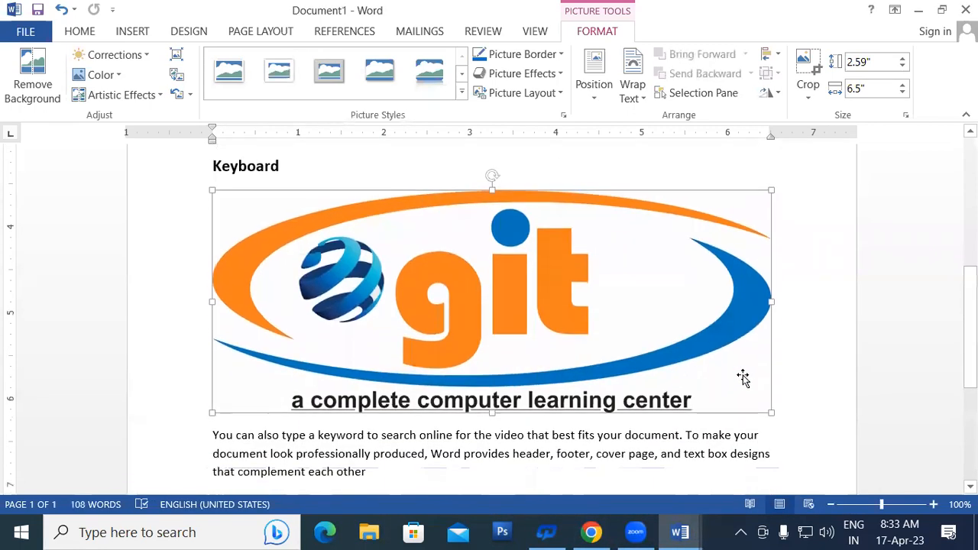
drag(769, 410, 467, 322)
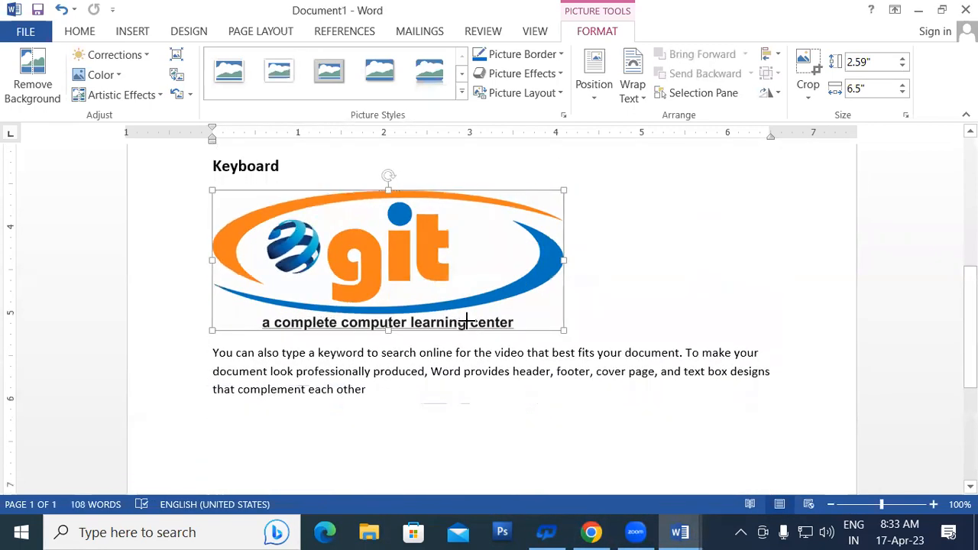
Reset the formatting of the teal-tinted picture under the Computer heading with Reset Picture, leaving its size alone
scroll(637, 334, up, 6)
click(471, 320)
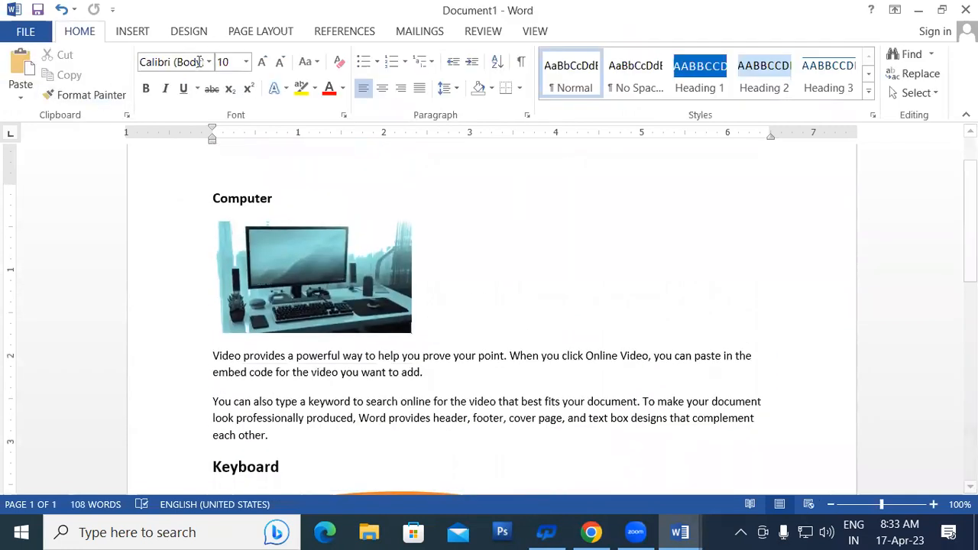
click(310, 289)
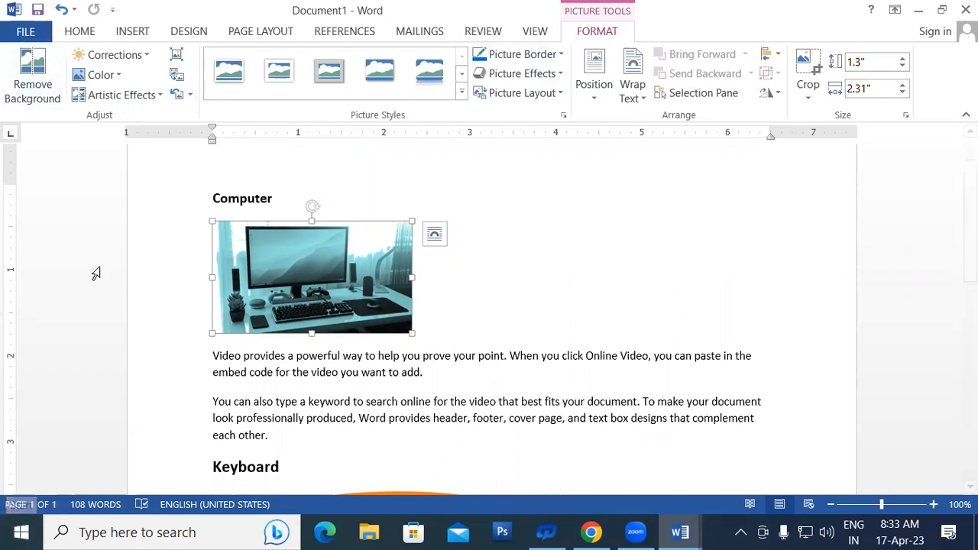
click(191, 94)
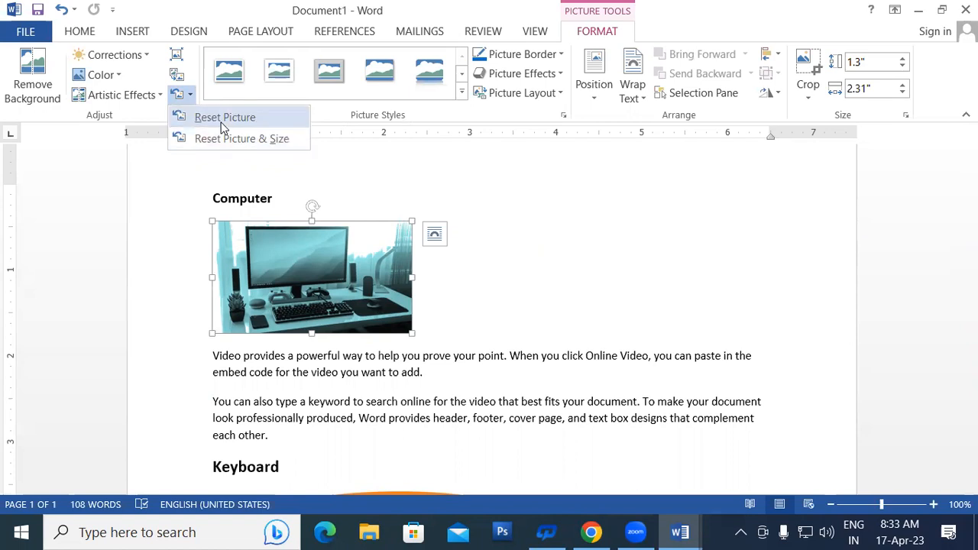
click(222, 120)
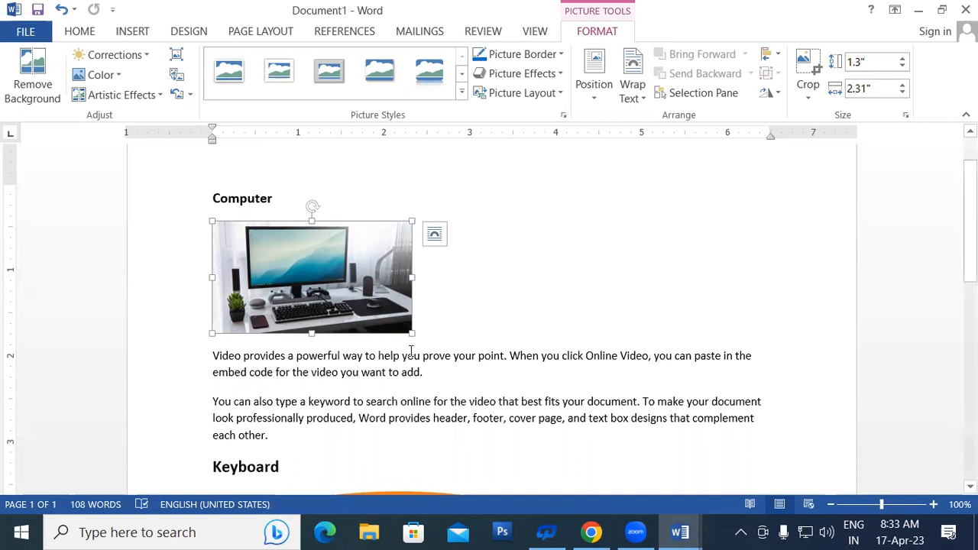
Move the computer picture into the first paragraph after "Video provides a" and enlarge it to about 2.53" by 4.49"
drag(408, 327, 396, 303)
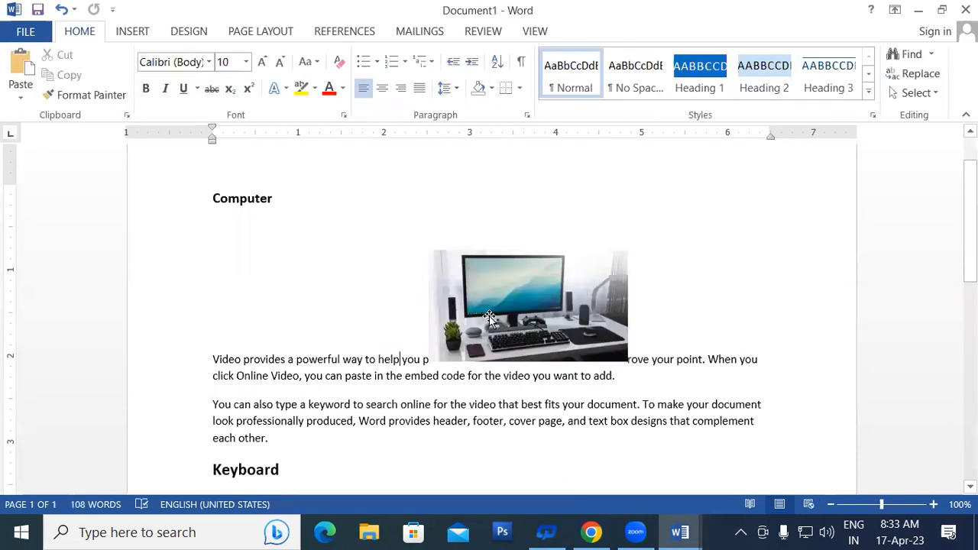
key(ctrl+z)
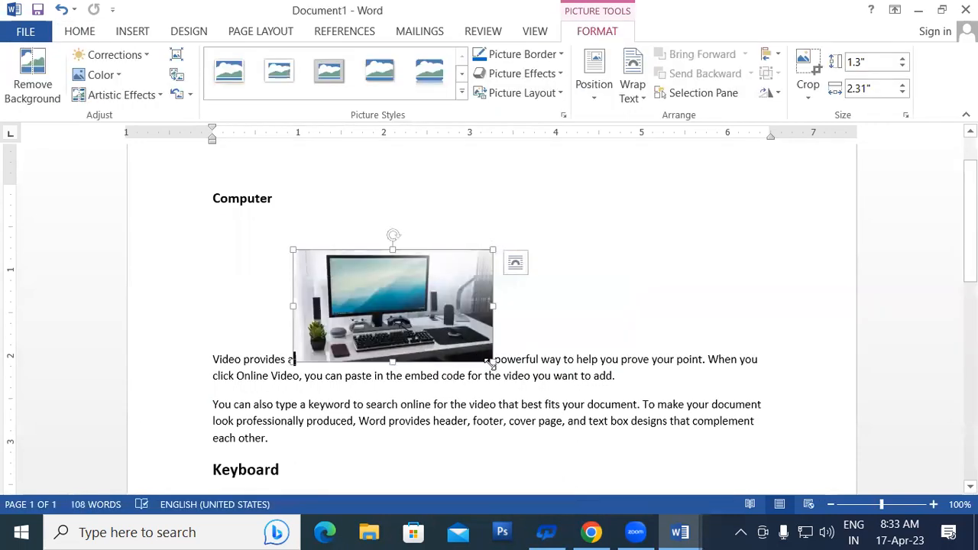
drag(491, 359, 679, 467)
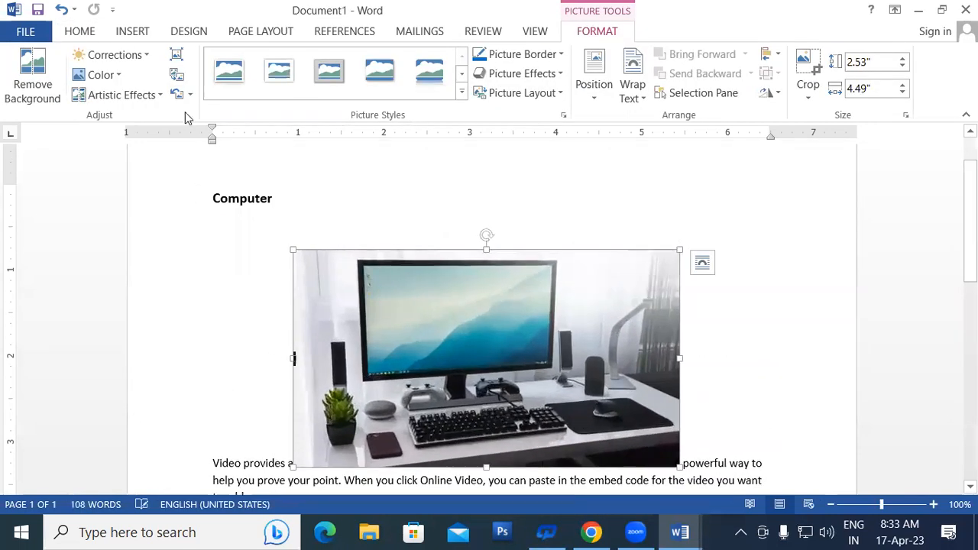
Reset the computer picture's formatting and size with Reset Picture & Size, and shrink it to about 6.34" by 11.25"
click(190, 97)
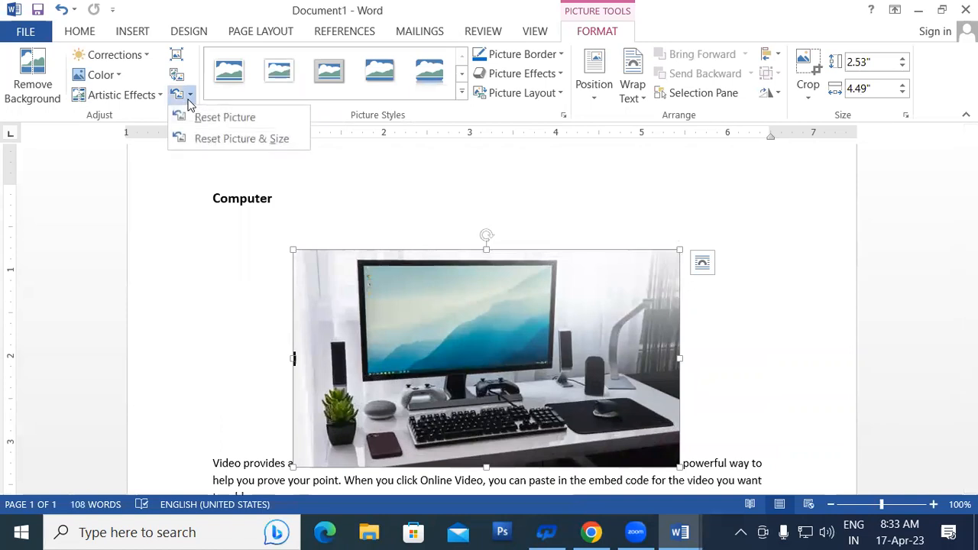
click(241, 138)
scroll(422, 332, down, 6)
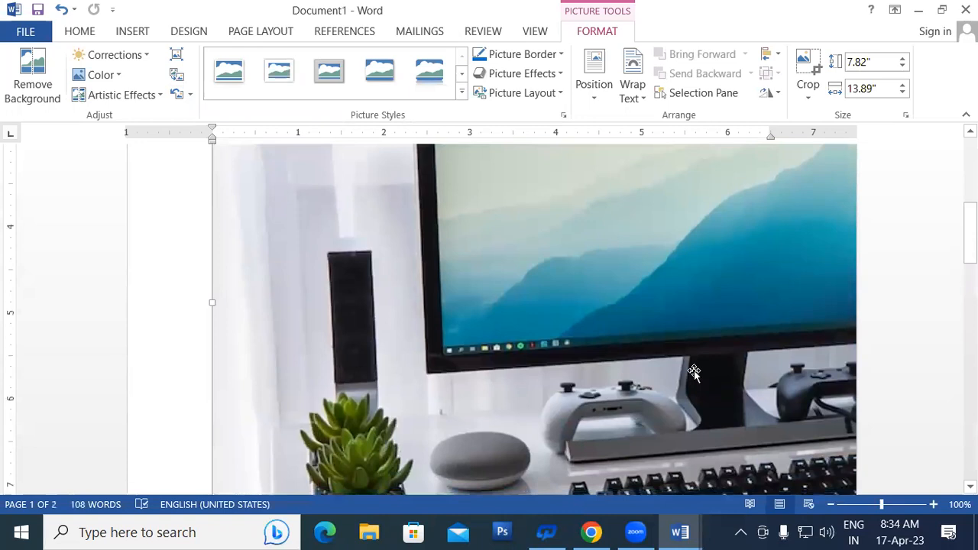
scroll(694, 373, up, 8)
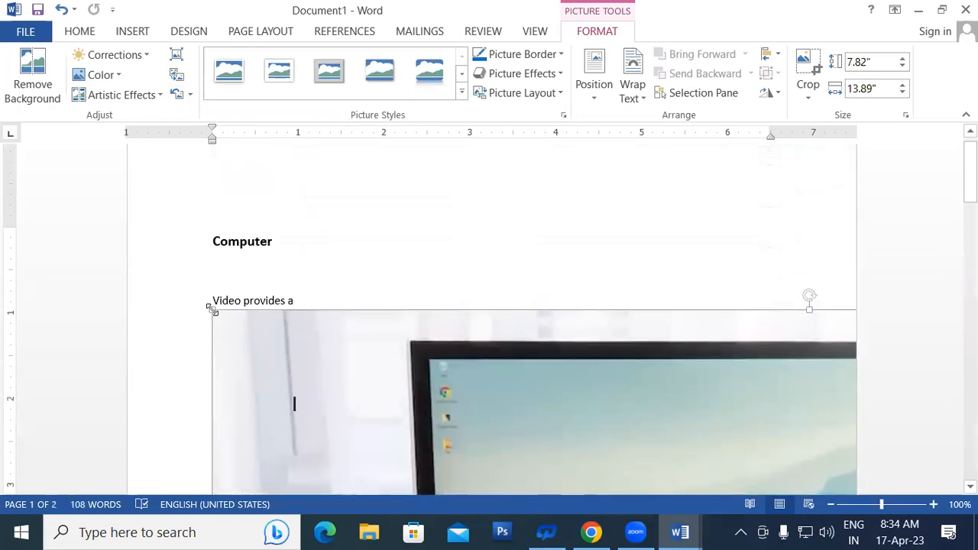
key(ctrl+z)
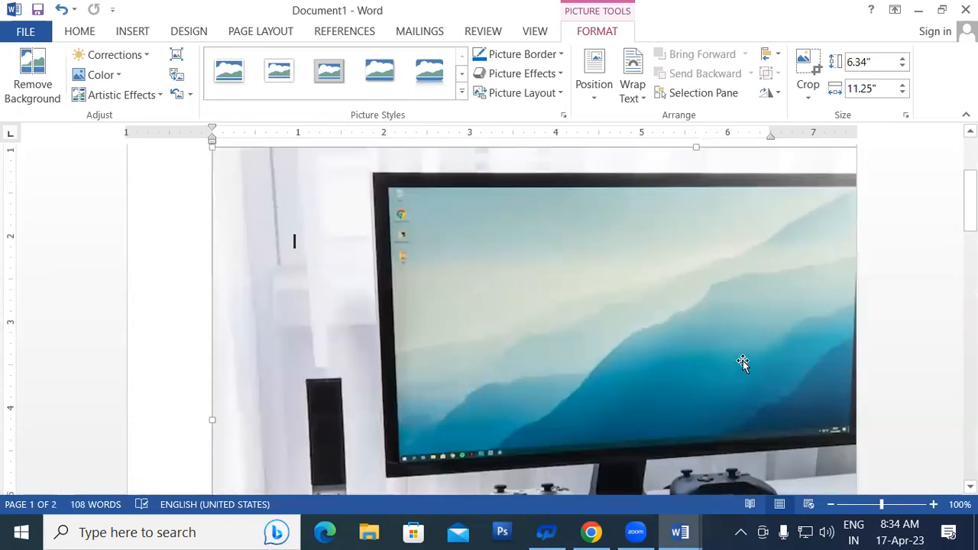
Undo the computer picture's reset, resizing and move so it sits directly under the Computer heading at 1.3" by 2.31"
scroll(451, 275, up, 4)
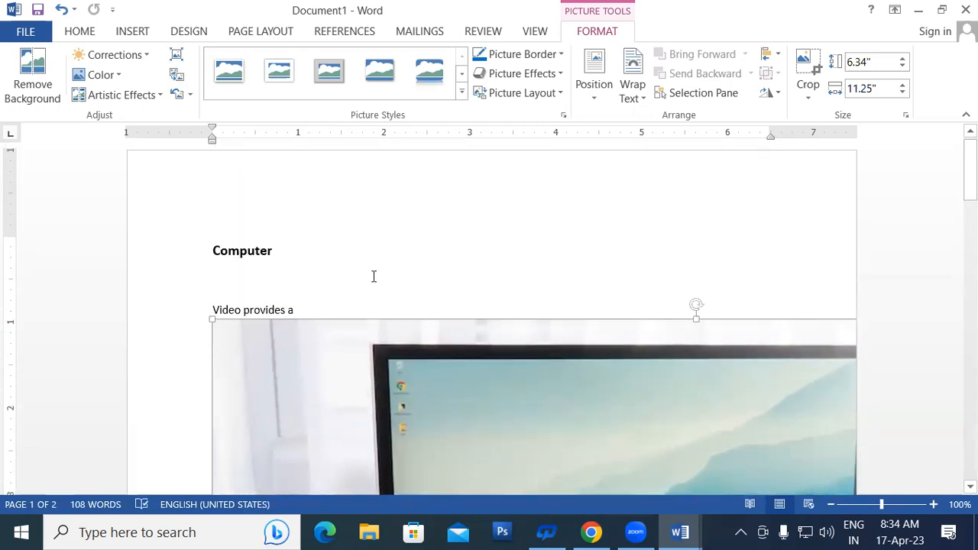
key(ctrl+z)
key(ctrl+z)
key(ctrl+z)
key(ctrl+z)
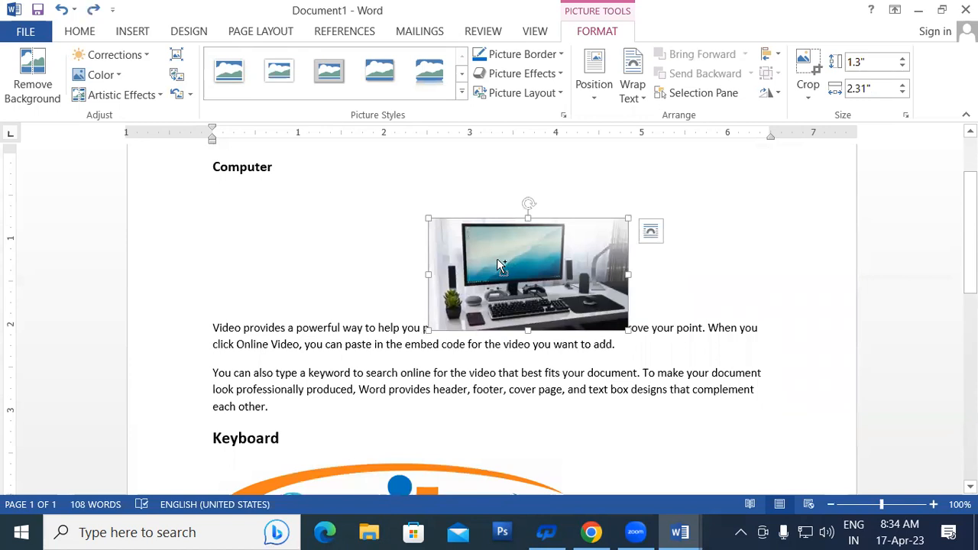
key(ctrl+z)
click(451, 274)
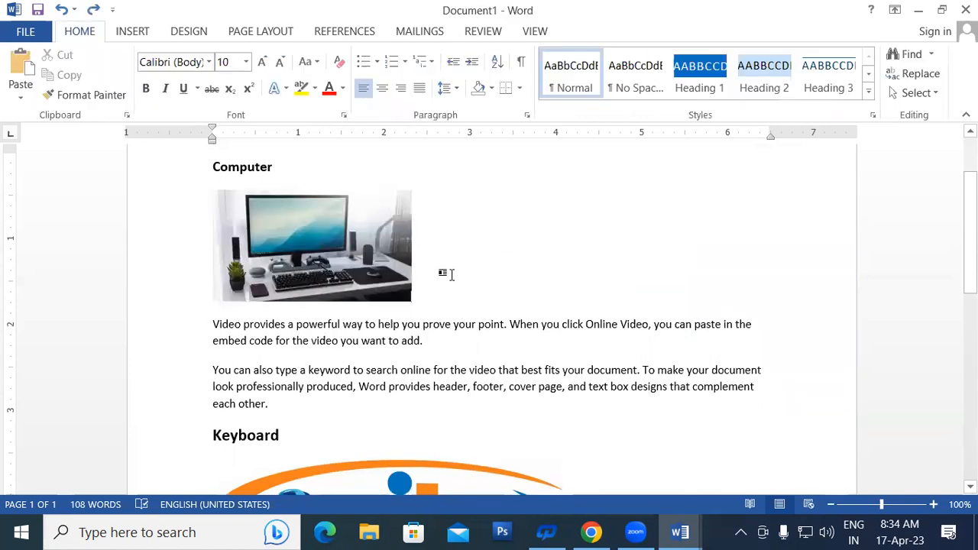
Try picture styles on the computer picture: a white frame with rounded diagonal corners, and the tilted bevelled perspective style
click(378, 194)
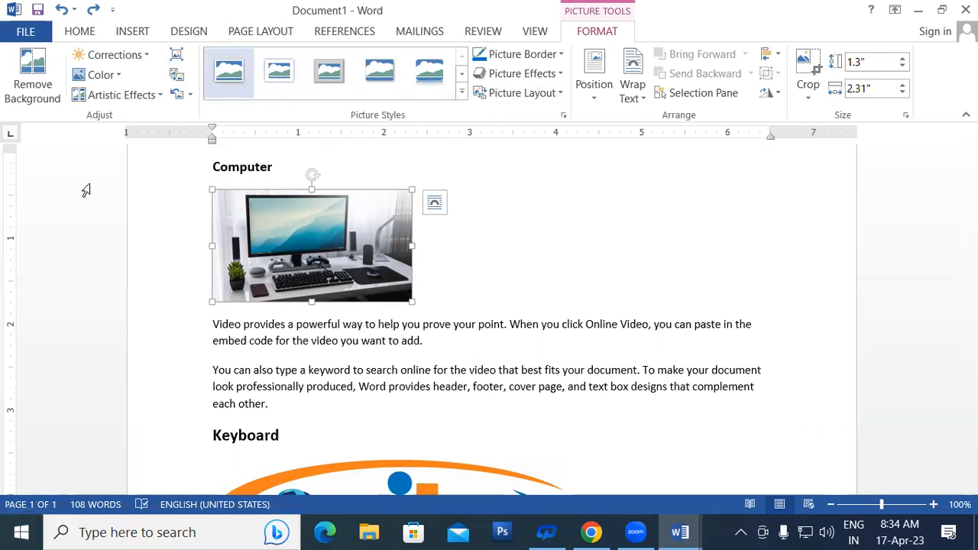
click(460, 75)
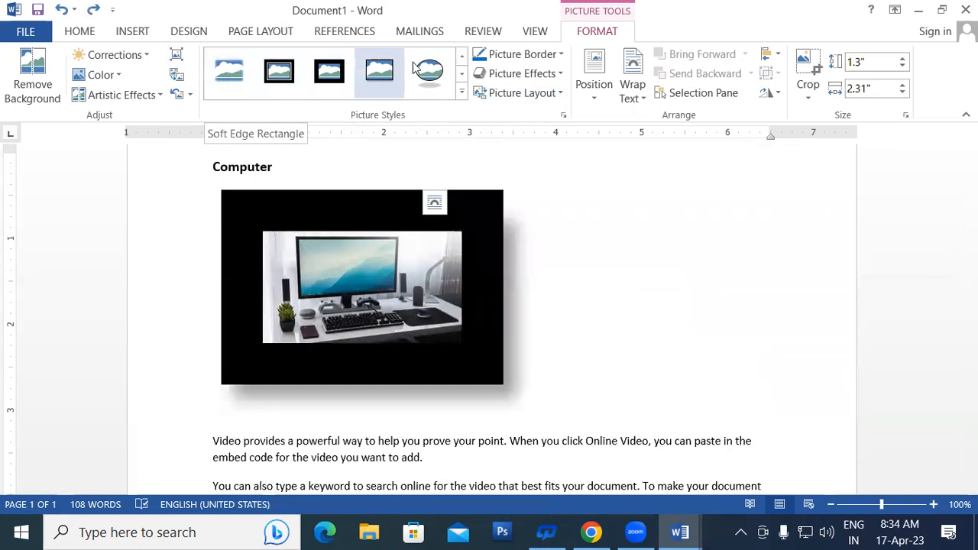
click(462, 74)
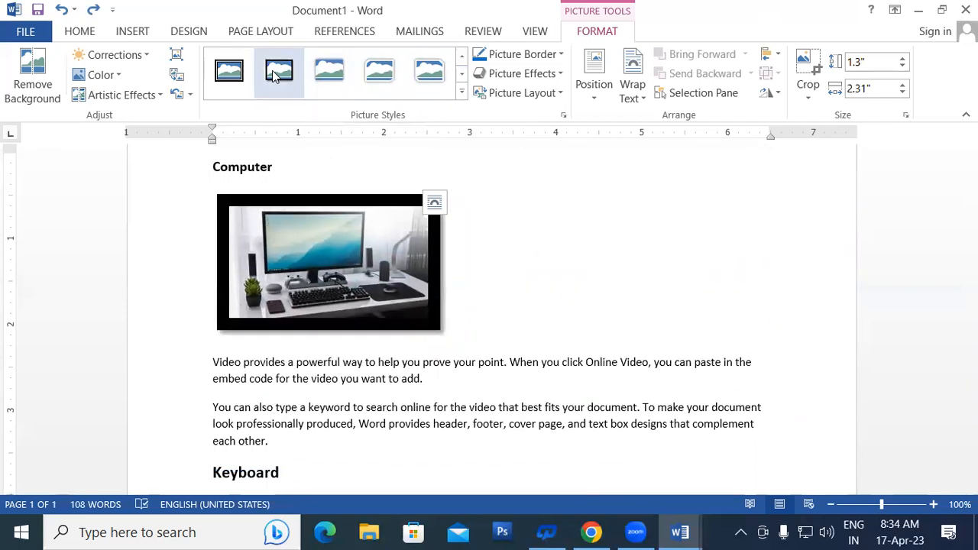
click(229, 74)
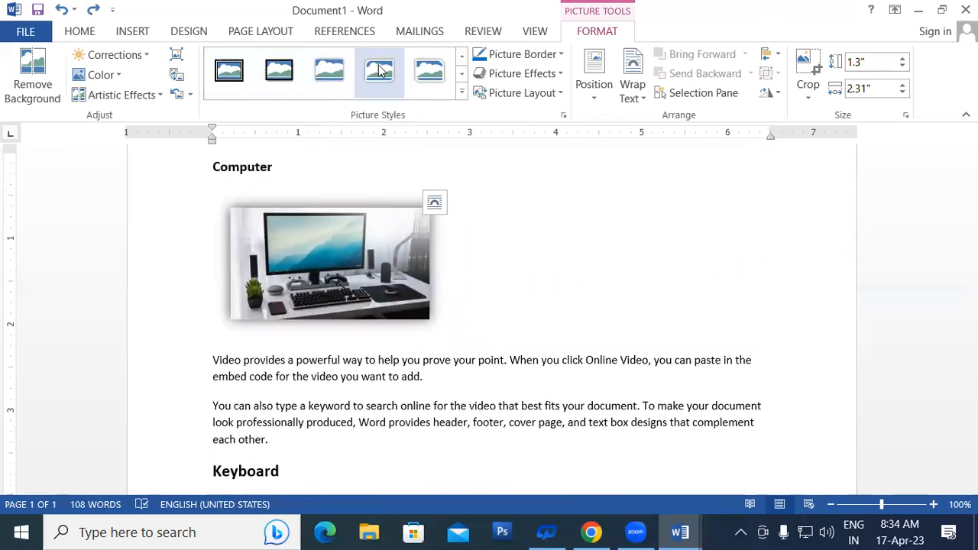
click(379, 70)
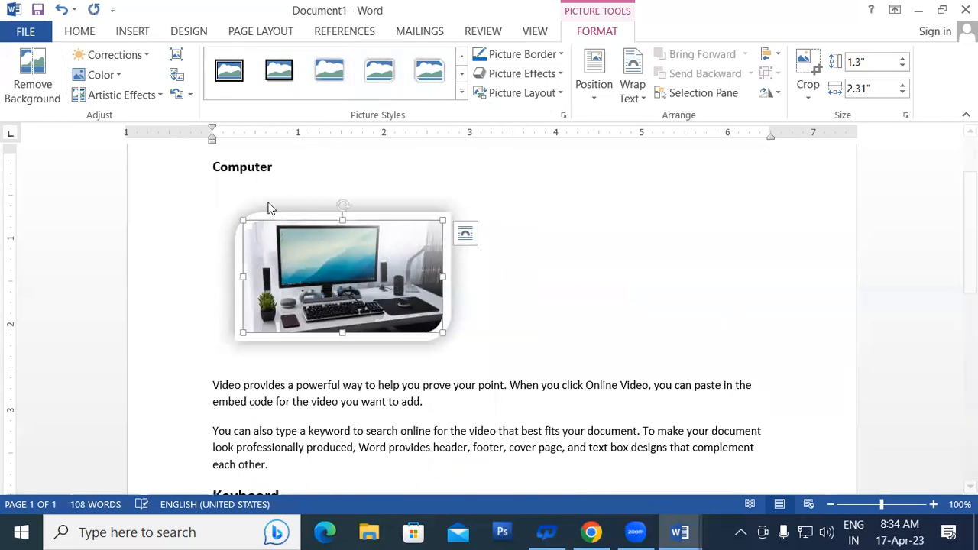
click(463, 90)
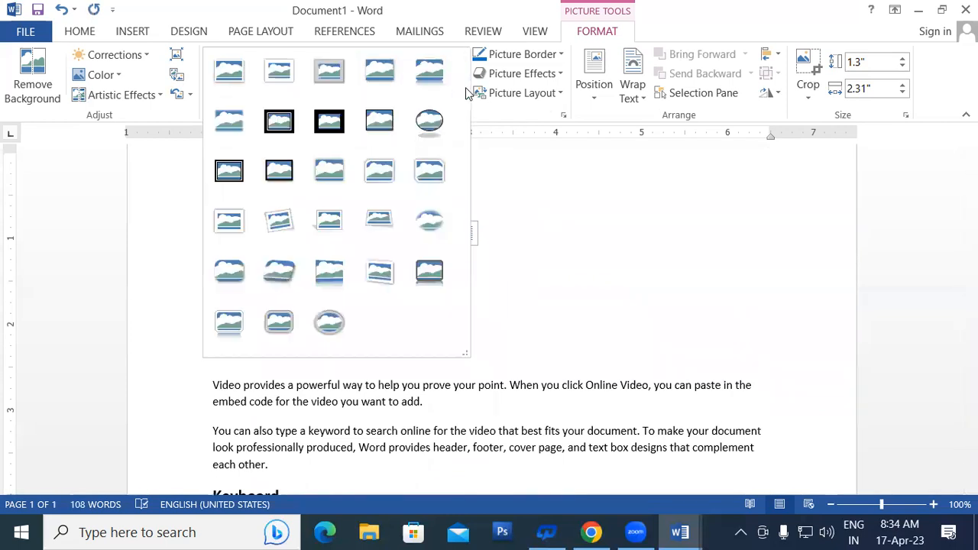
click(296, 274)
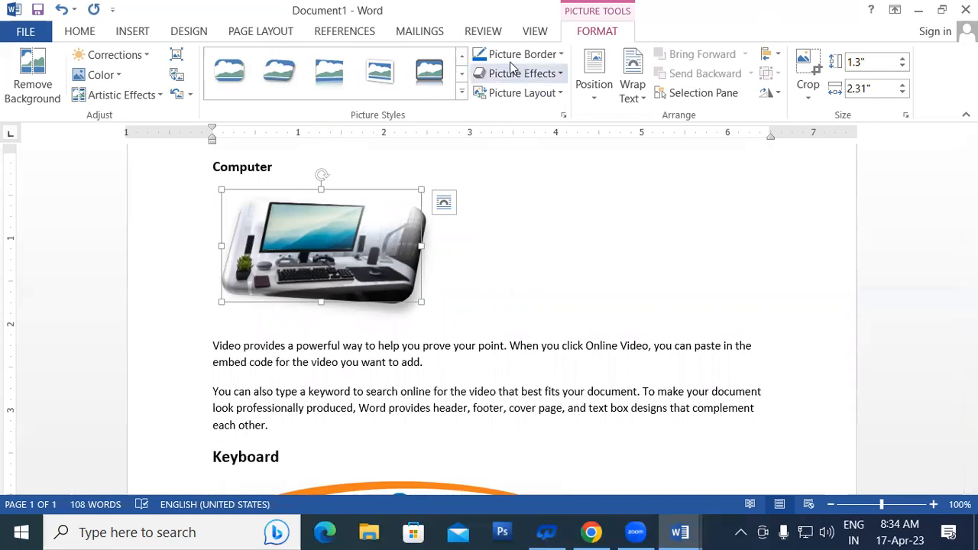
Give the tilted computer picture a 4½ pt border in the standard green
click(551, 56)
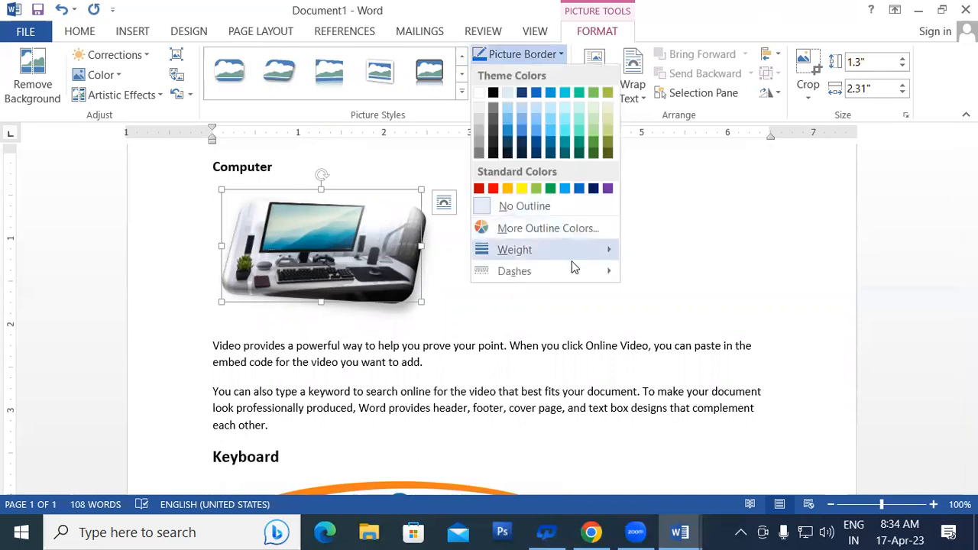
mouse_move(590, 257)
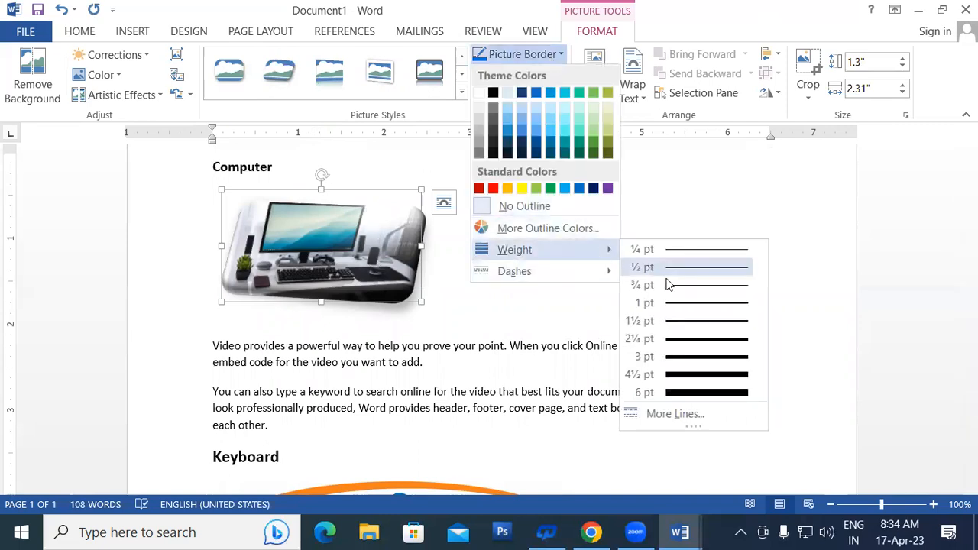
click(720, 376)
click(555, 59)
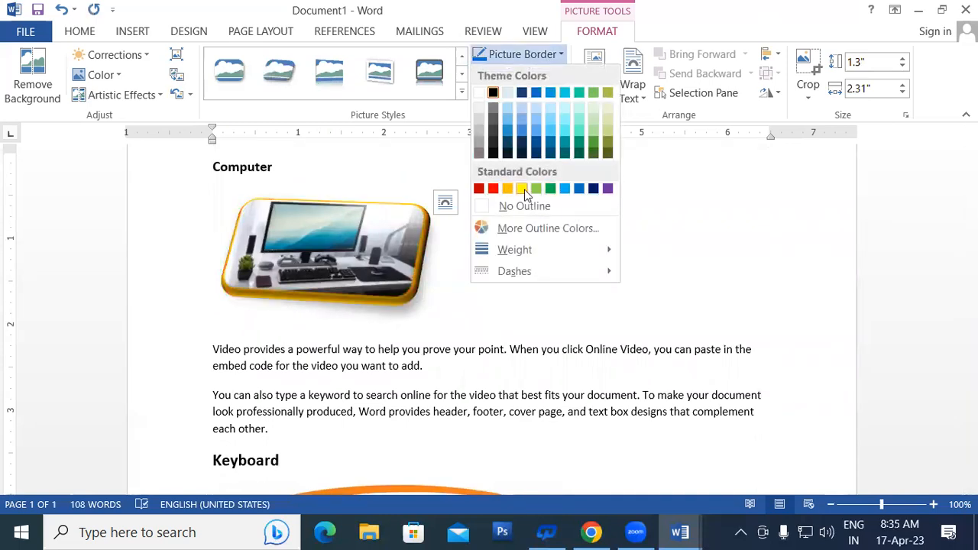
click(551, 189)
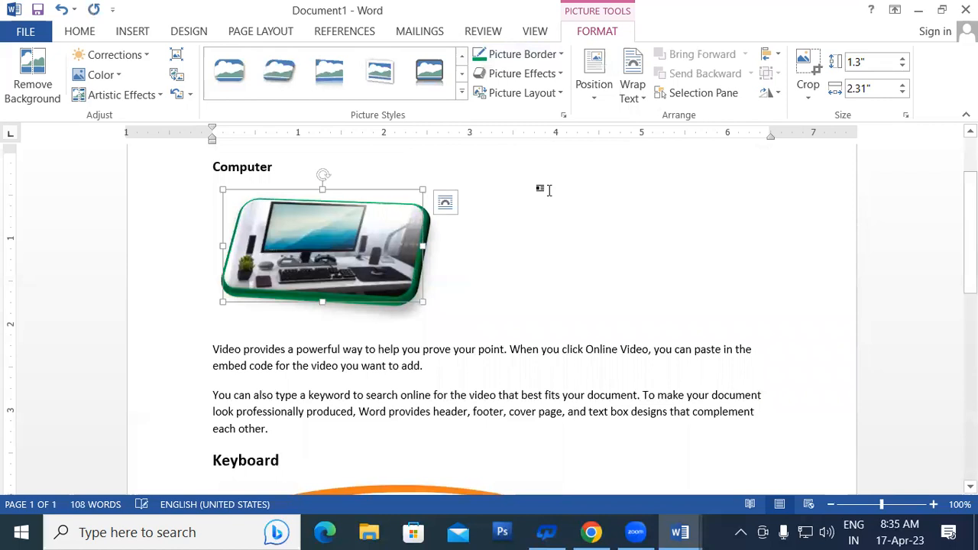
Apply the grey metal rounded-rectangle frame style to the computer picture
click(527, 54)
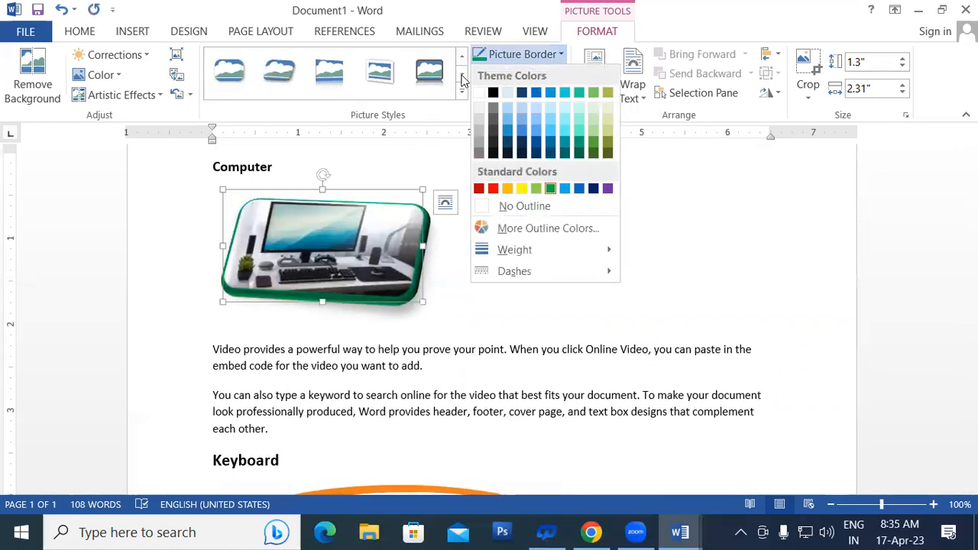
click(462, 76)
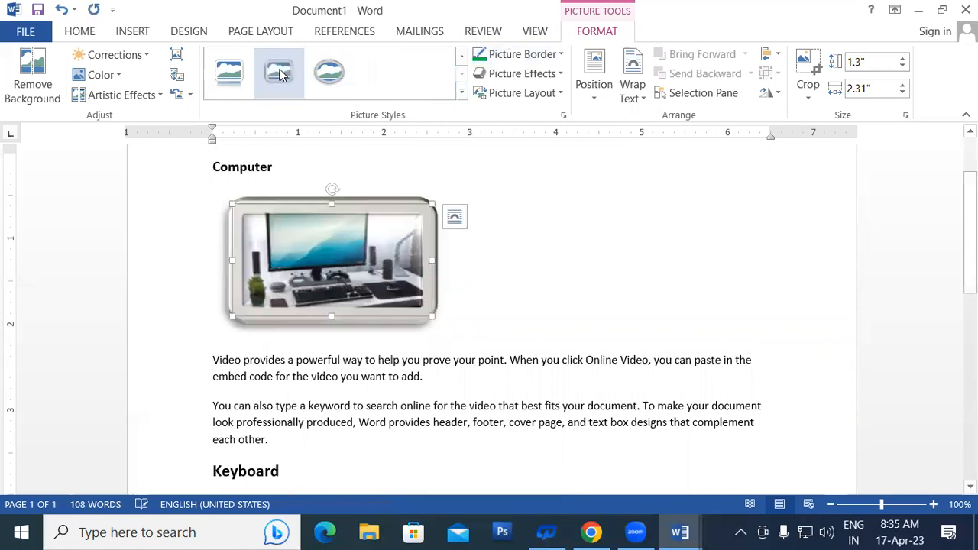
click(281, 74)
Set the computer picture's border to 3 pt and colour it standard red
click(522, 55)
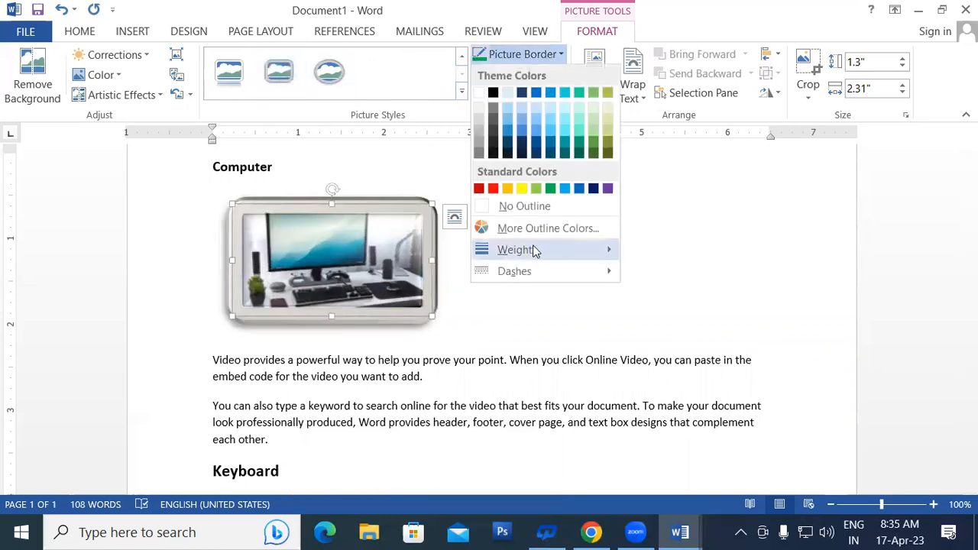
mouse_move(535, 253)
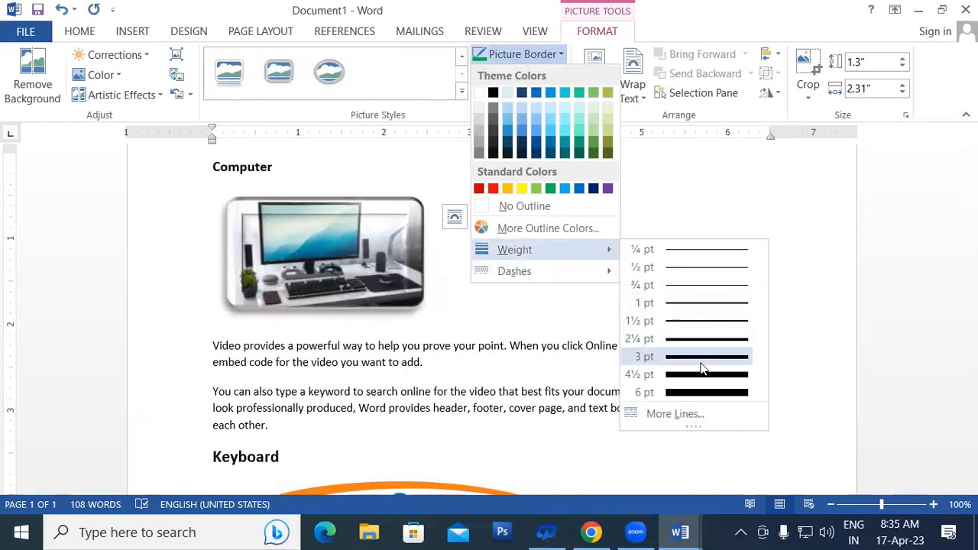
click(701, 364)
click(535, 54)
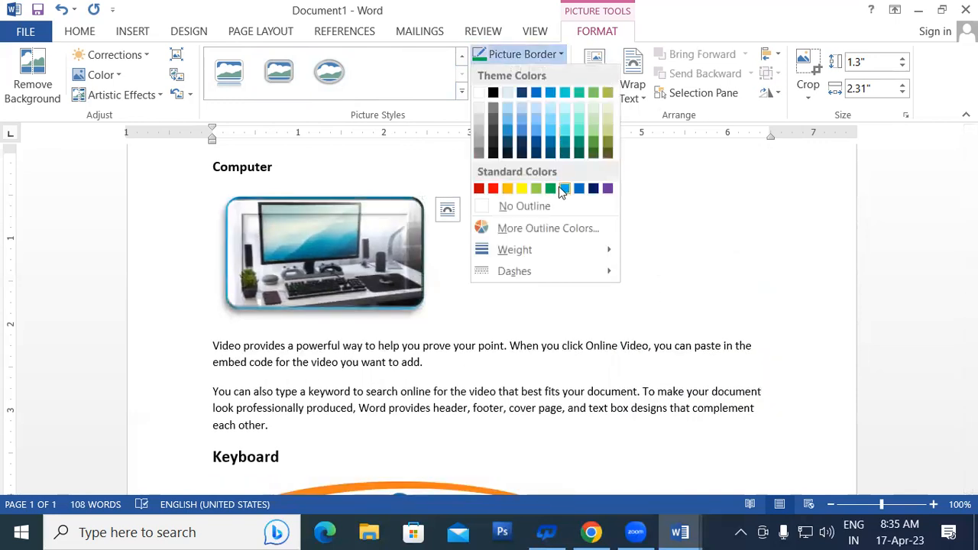
click(493, 188)
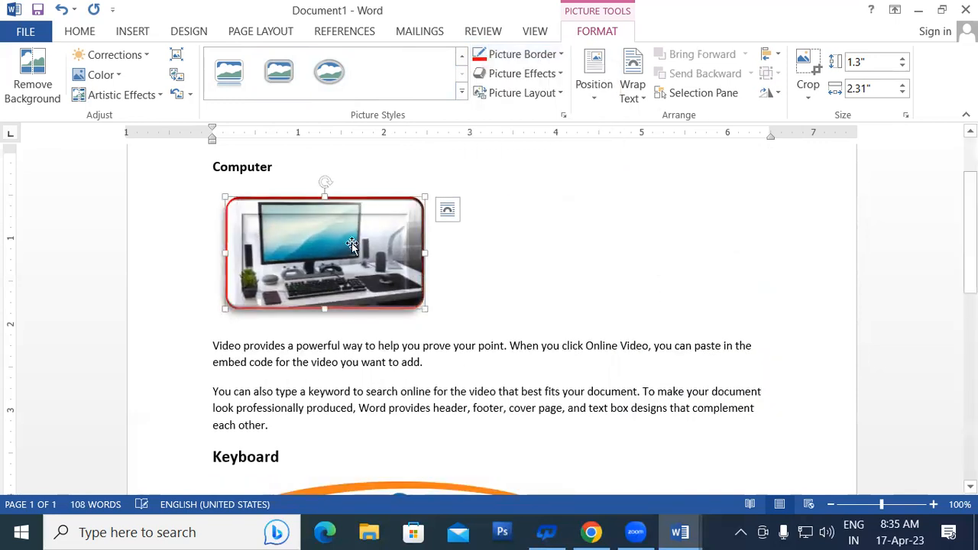
Add the full reflection with the widest offset, the last of the Reflection Variations, to the computer picture
click(520, 76)
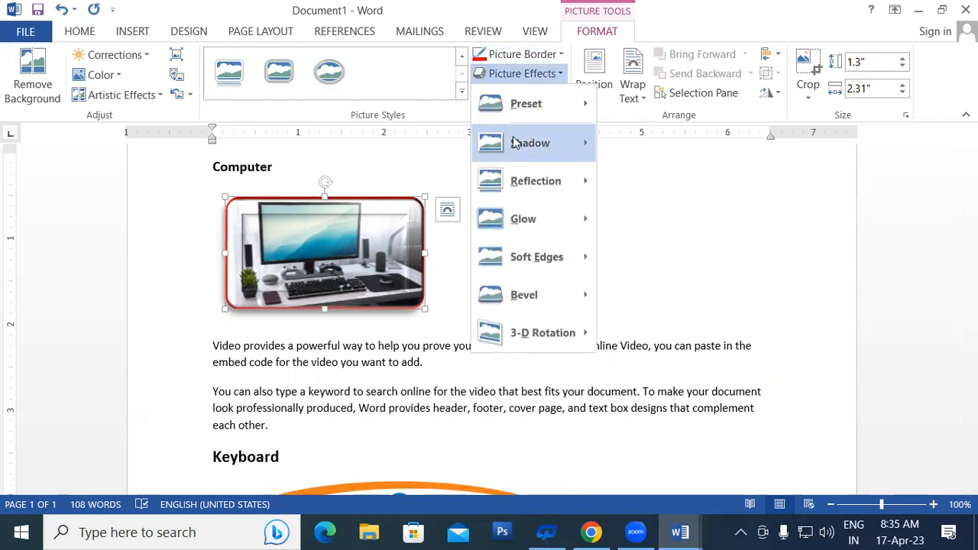
mouse_move(500, 149)
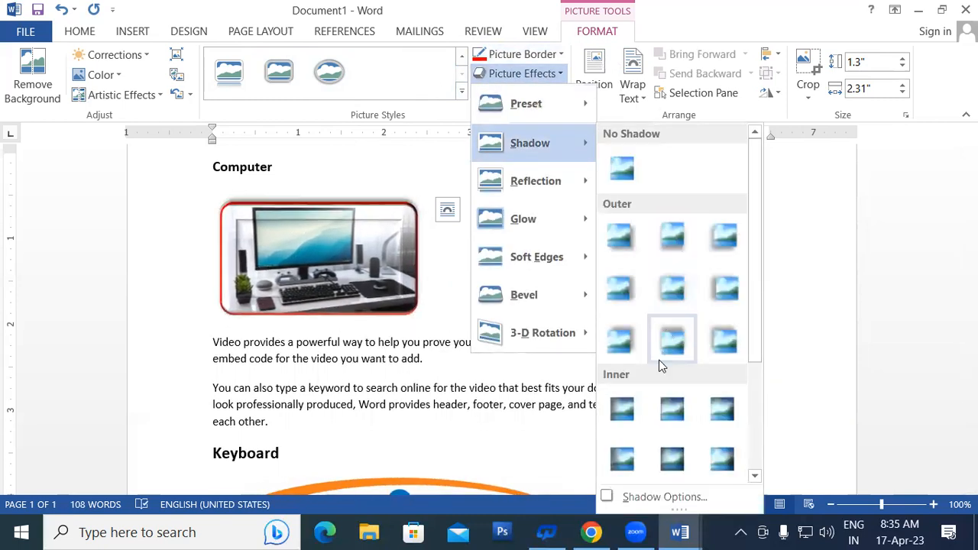
mouse_move(549, 172)
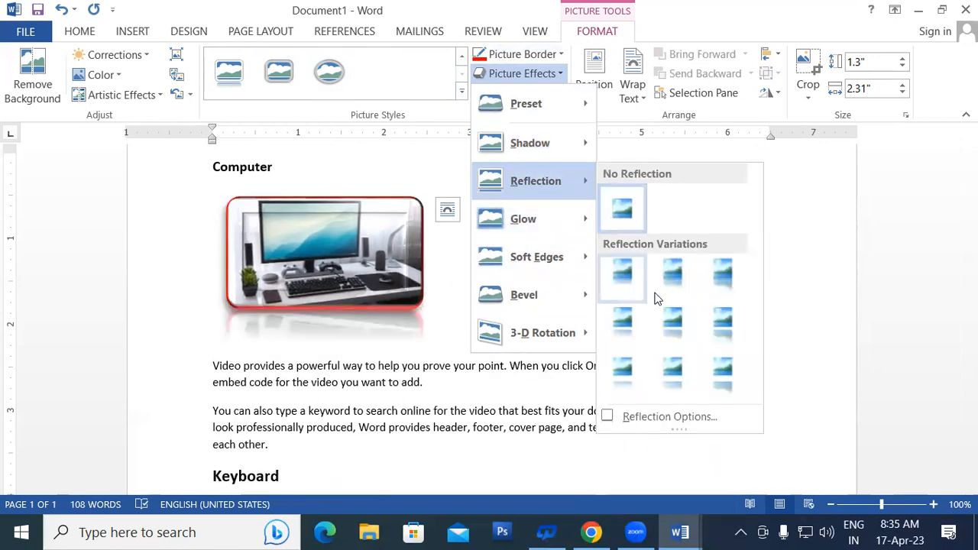
click(717, 370)
scroll(626, 314, down, 4)
scroll(616, 306, up, 4)
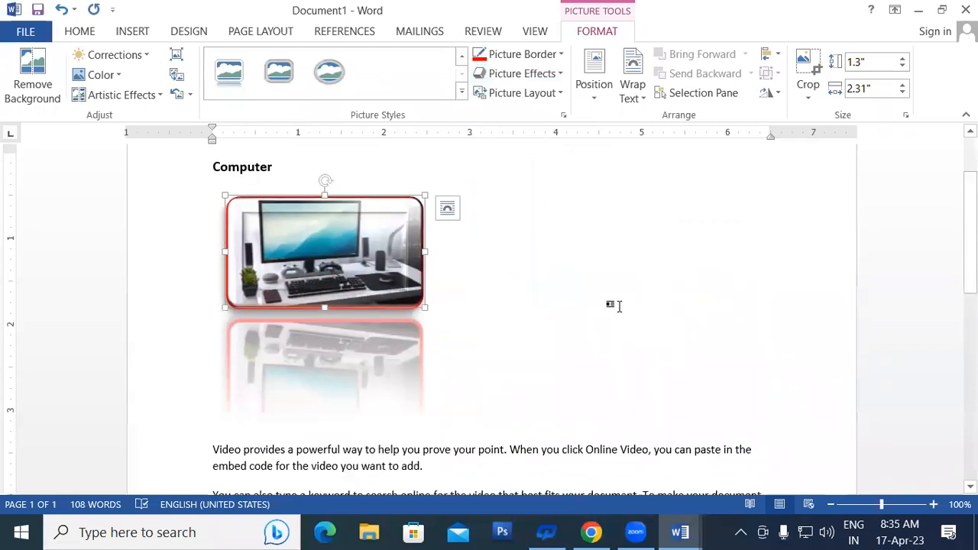
Apply the first Parallel 3-D rotation to the computer picture
click(520, 73)
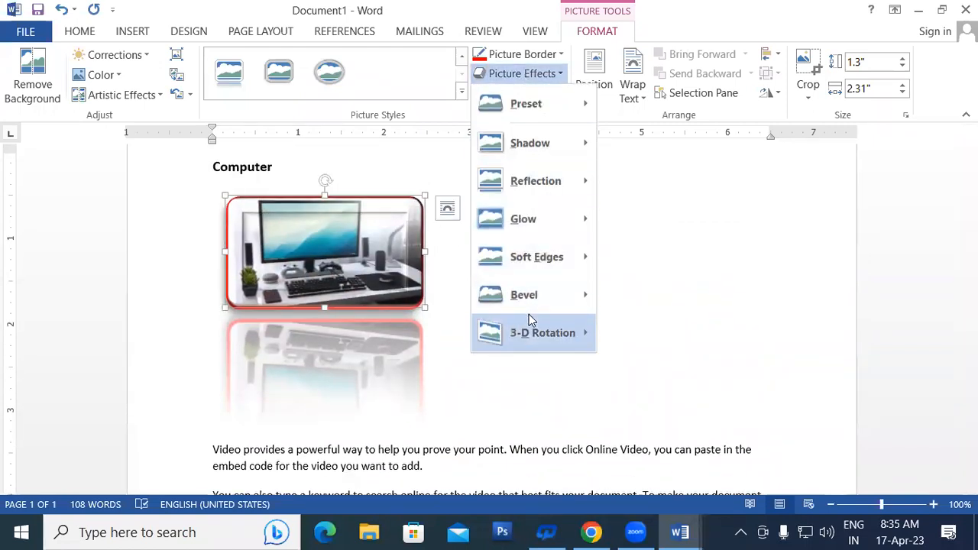
mouse_move(556, 308)
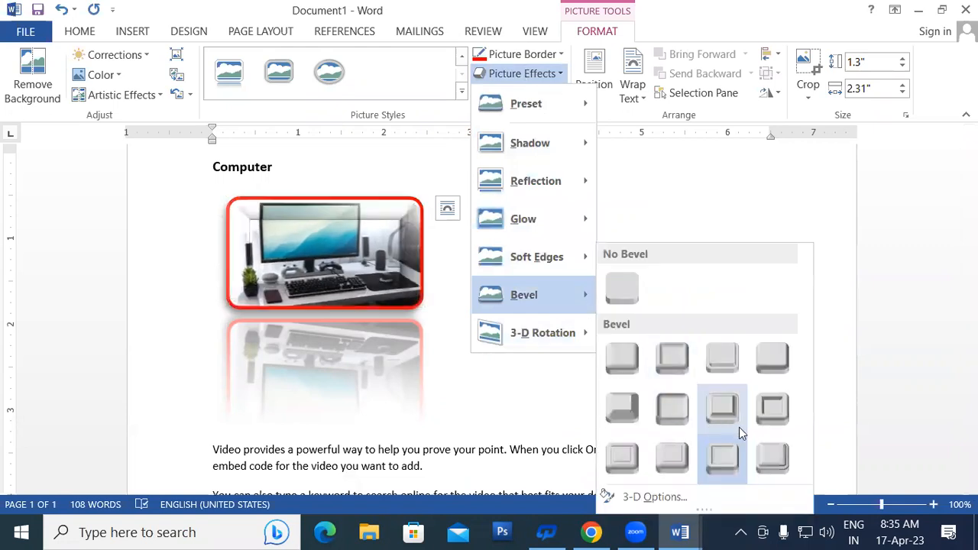
mouse_move(547, 337)
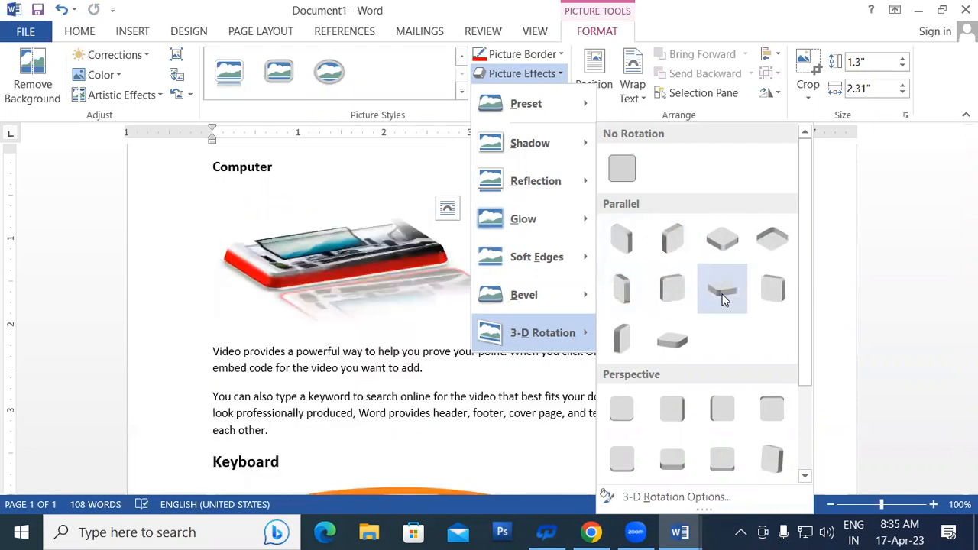
click(638, 261)
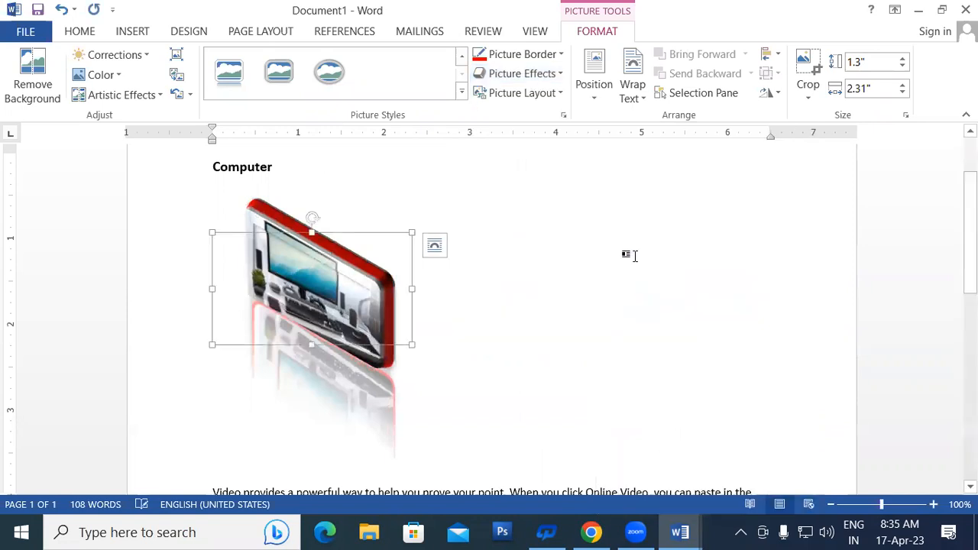
Clear the computer picture's bevel and 3-D rotation by removing its preset effect
click(550, 74)
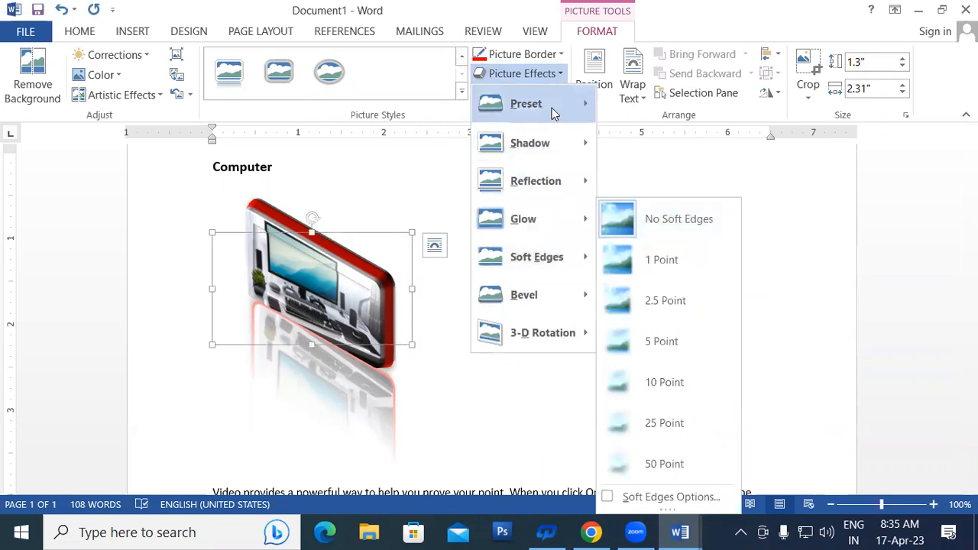
mouse_move(555, 108)
click(619, 132)
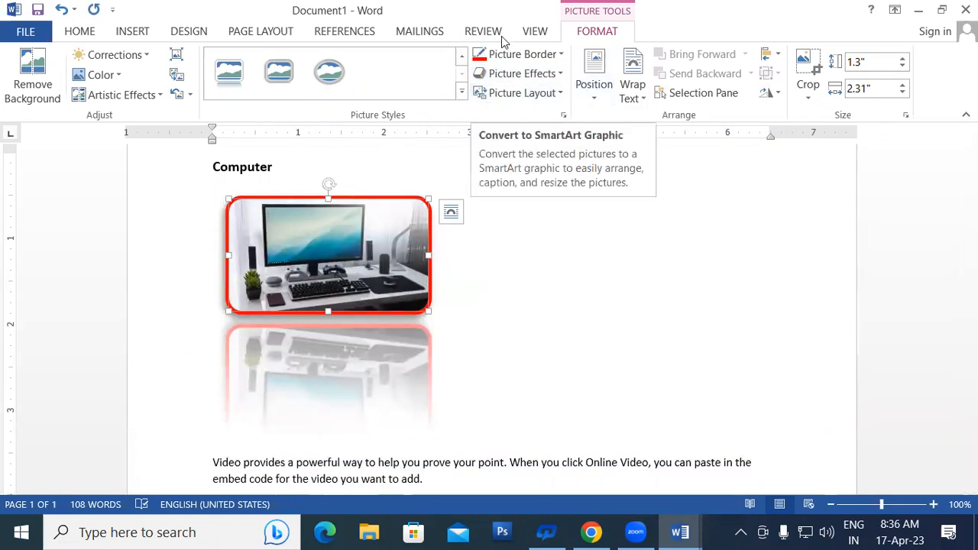
Convert the computer picture to the SmartArt picture layout with a title bar above the image, and caption it "Computer"
click(558, 93)
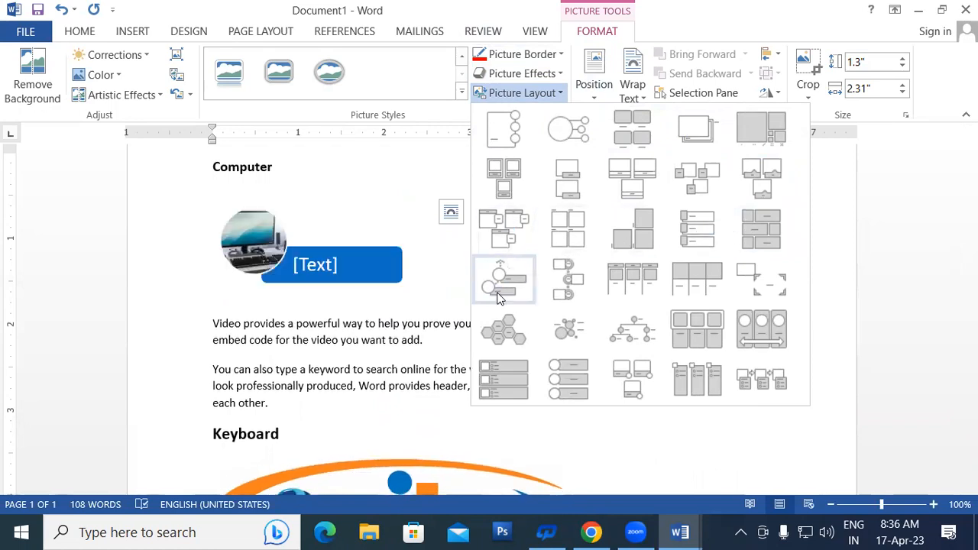
click(498, 227)
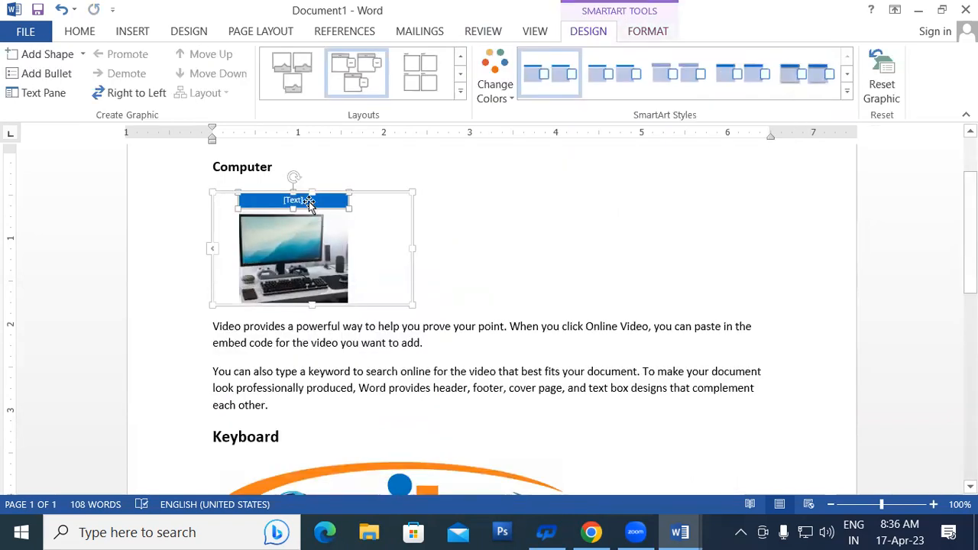
click(310, 203)
text(c)
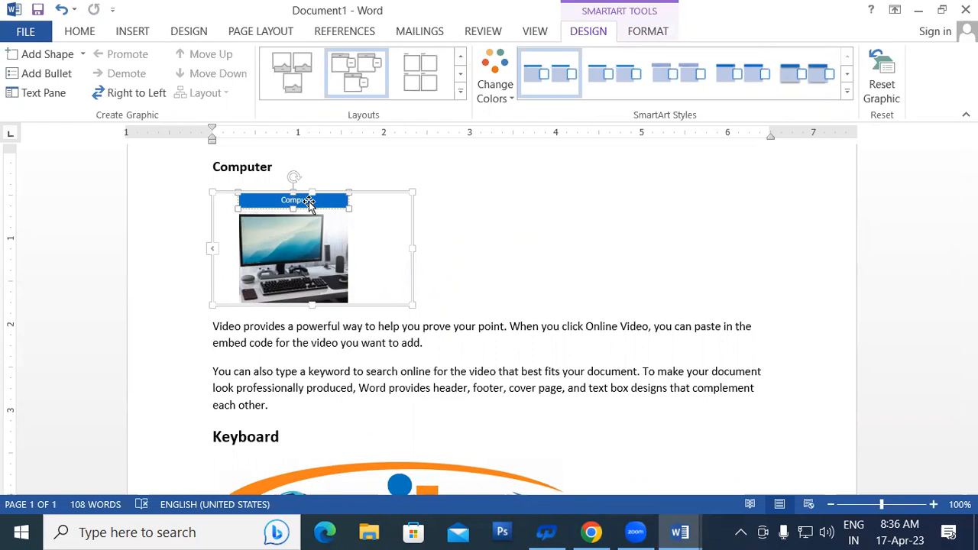
text(omputer)
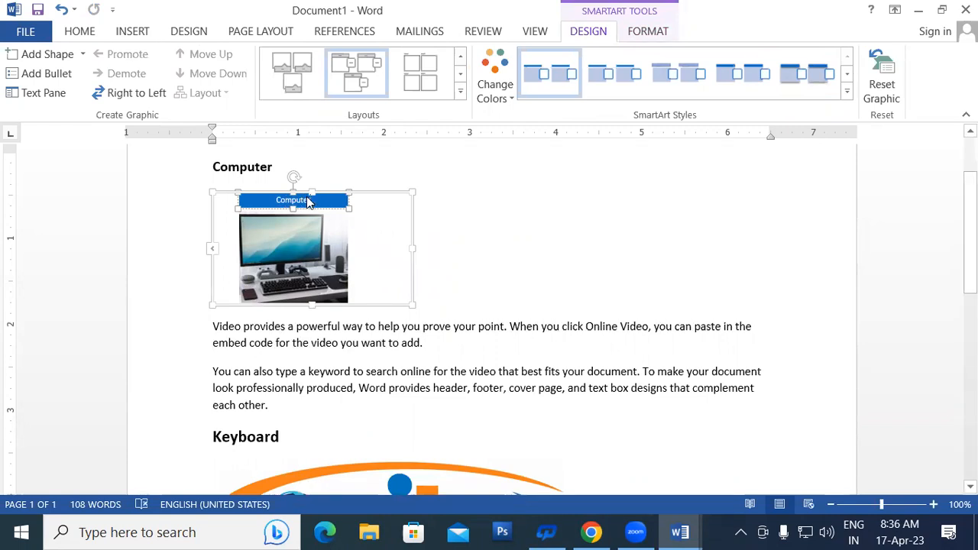
Make the "Computer" caption in the SmartArt graphic bold and enlarge its font by two increments
drag(275, 201, 325, 201)
click(80, 31)
click(265, 66)
click(264, 65)
click(418, 217)
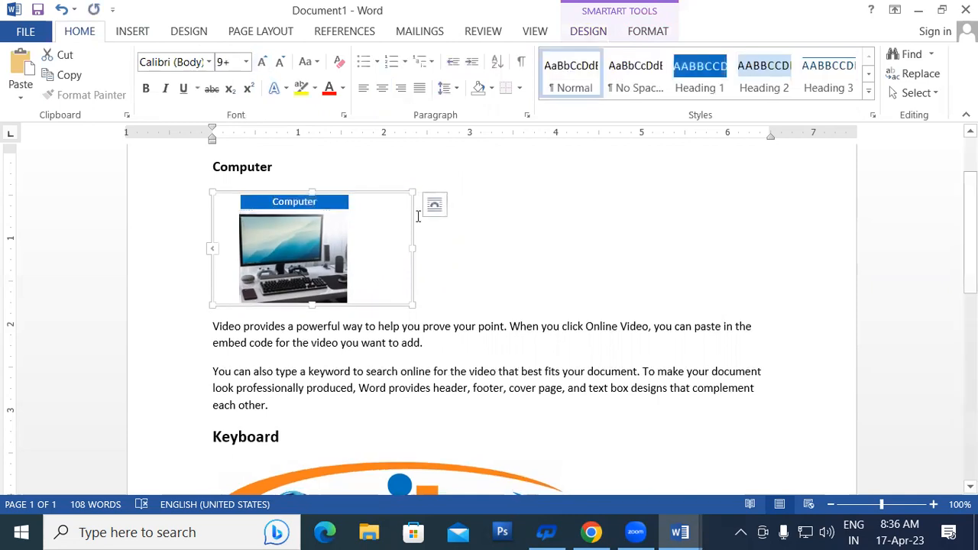
Recolour the "Computer" SmartArt graphic with the last Colorful variant so its title bar is green
click(651, 32)
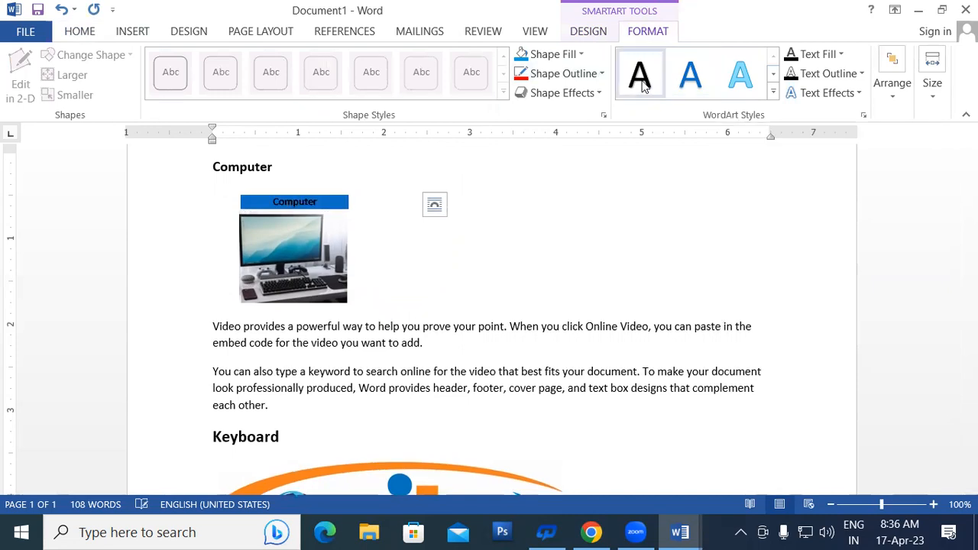
click(579, 35)
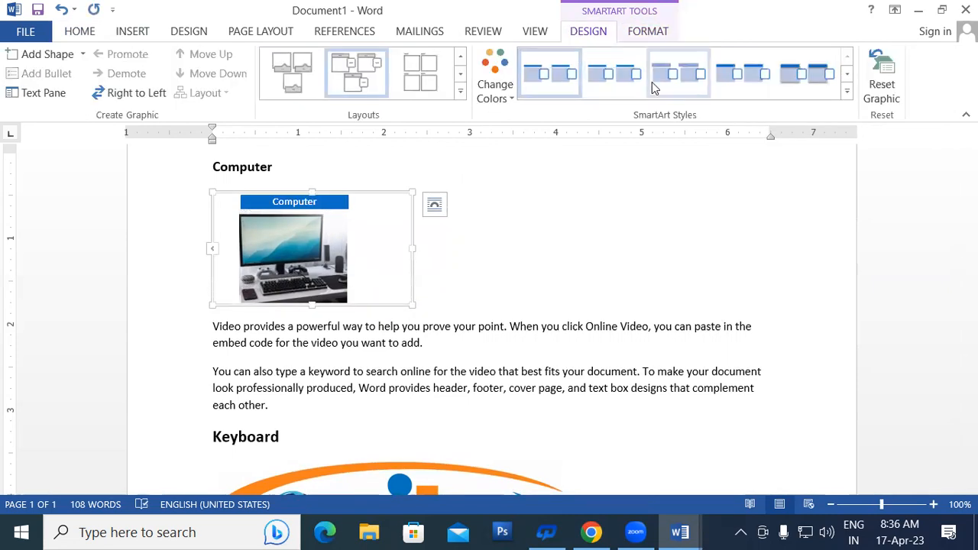
click(493, 88)
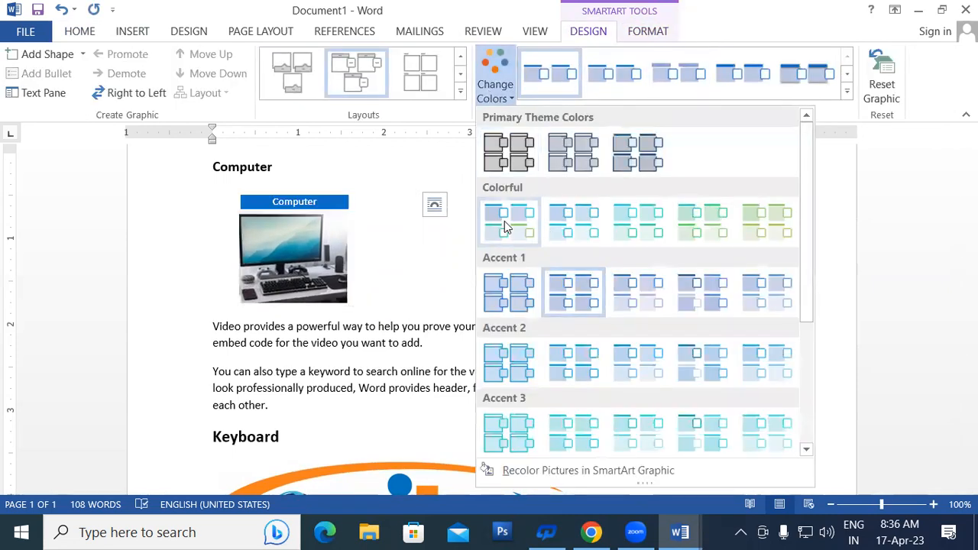
click(764, 221)
click(542, 271)
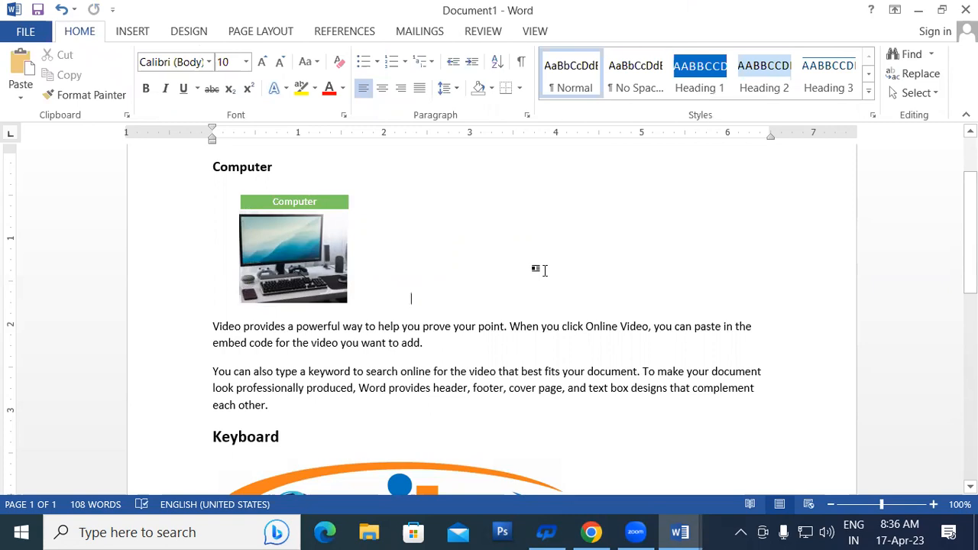
Shrink the logo picture under the Keyboard heading to about 0.89" high by 2.24" wide
scroll(504, 294, down, 5)
click(525, 321)
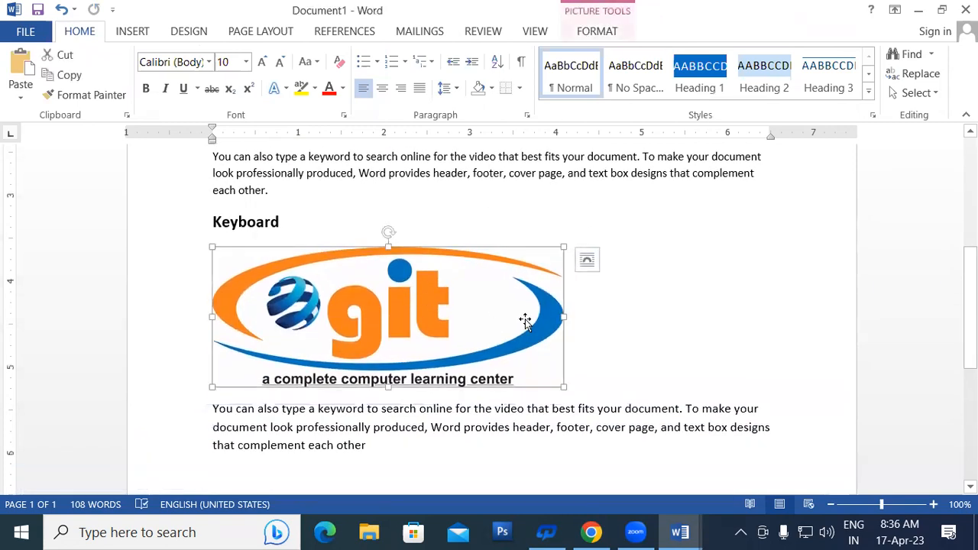
drag(564, 387, 513, 367)
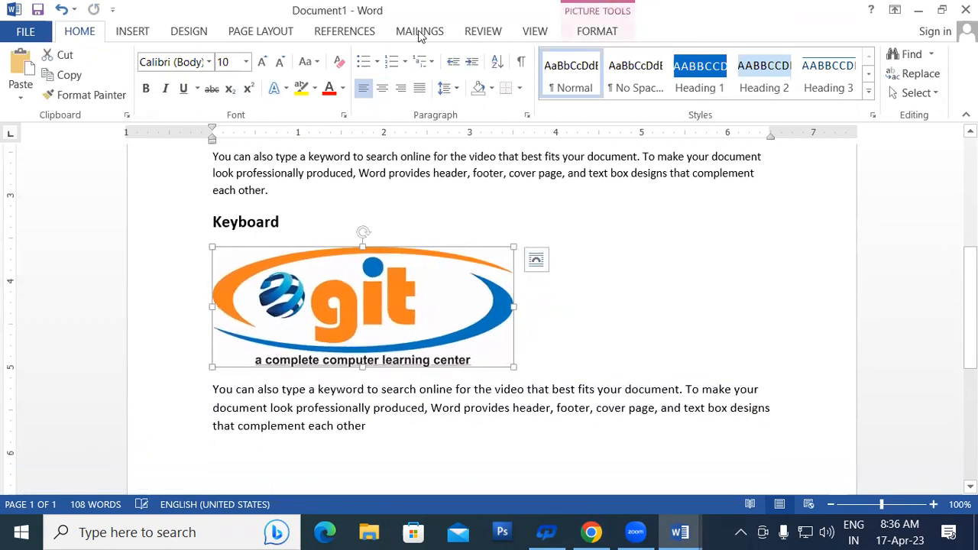
click(582, 31)
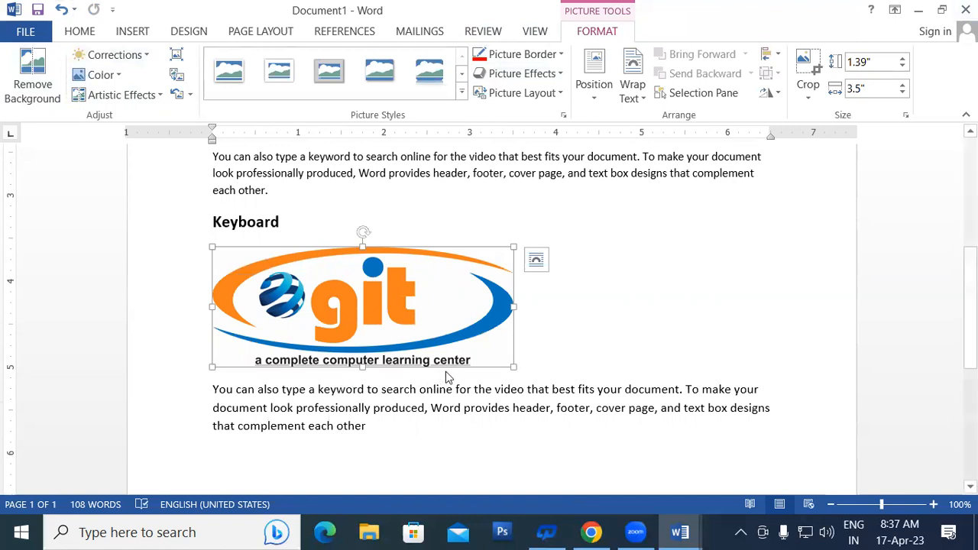
drag(515, 368, 389, 347)
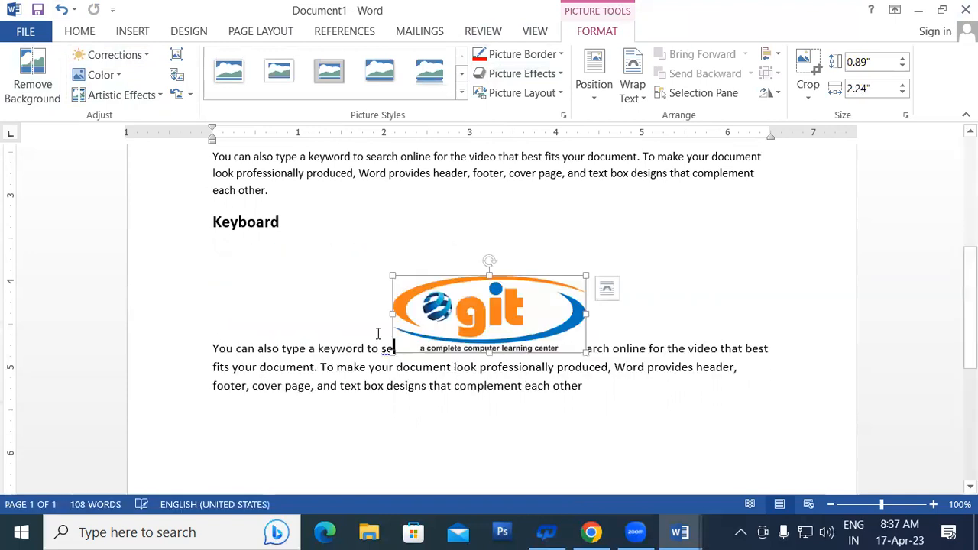
Try to move the in-line logo picture freely into and around the paragraph below the Keyboard heading
drag(443, 321, 504, 384)
drag(454, 337, 476, 286)
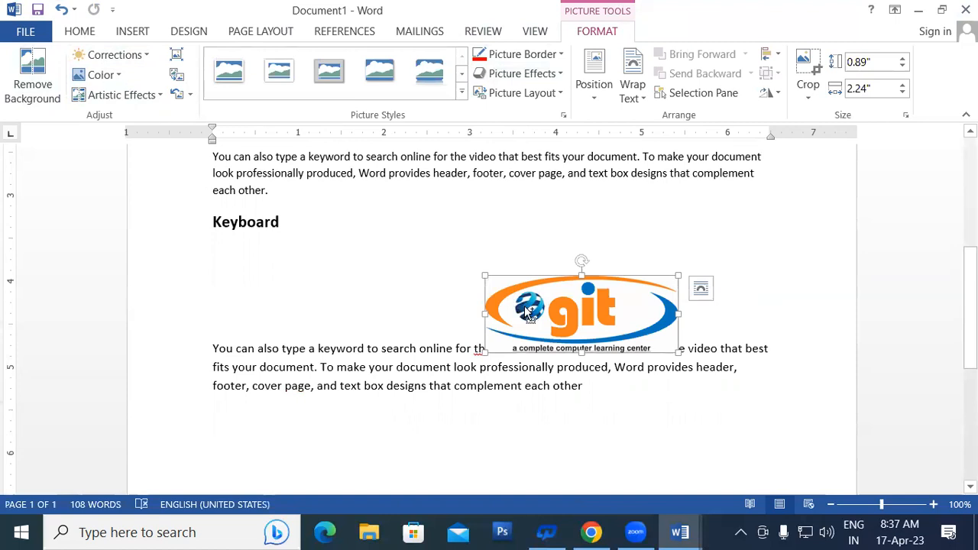
drag(524, 310, 497, 382)
drag(458, 340, 392, 289)
drag(526, 312, 523, 252)
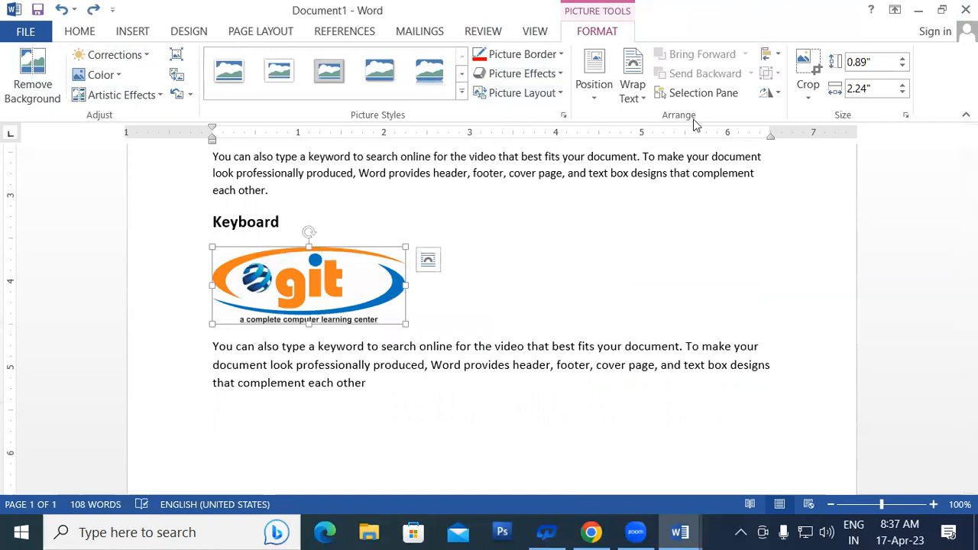
Position the logo picture with square text wrapping at the page's top left, middle left and finally middle right
click(586, 91)
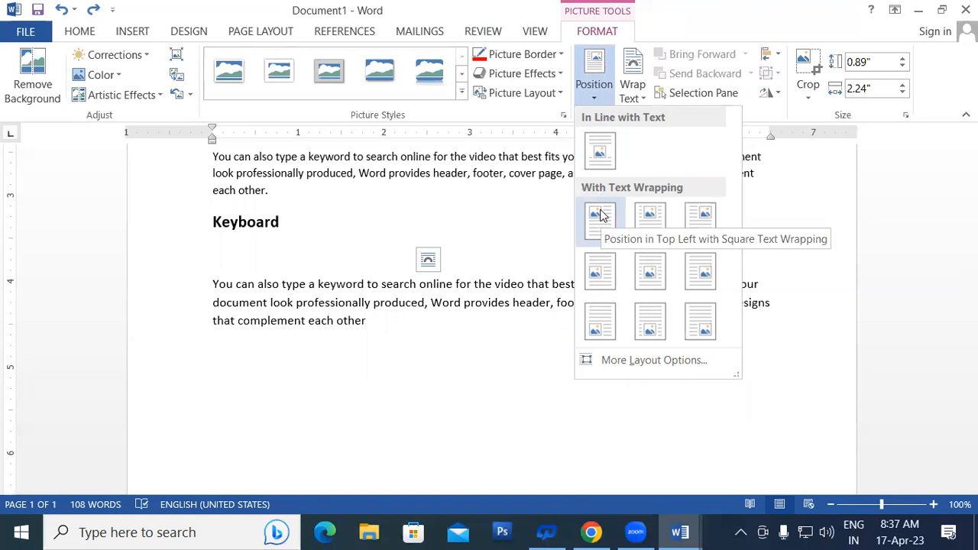
click(599, 215)
scroll(541, 226, up, 6)
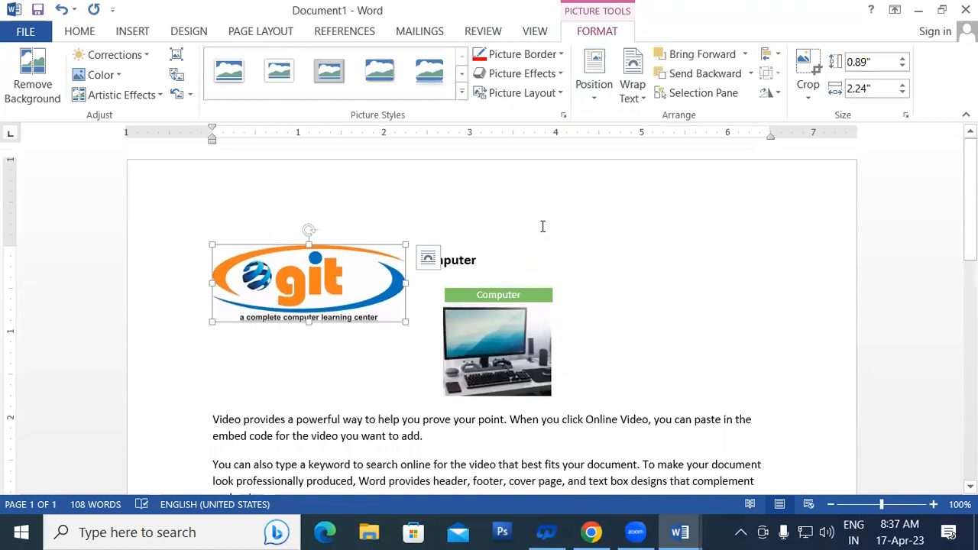
click(610, 103)
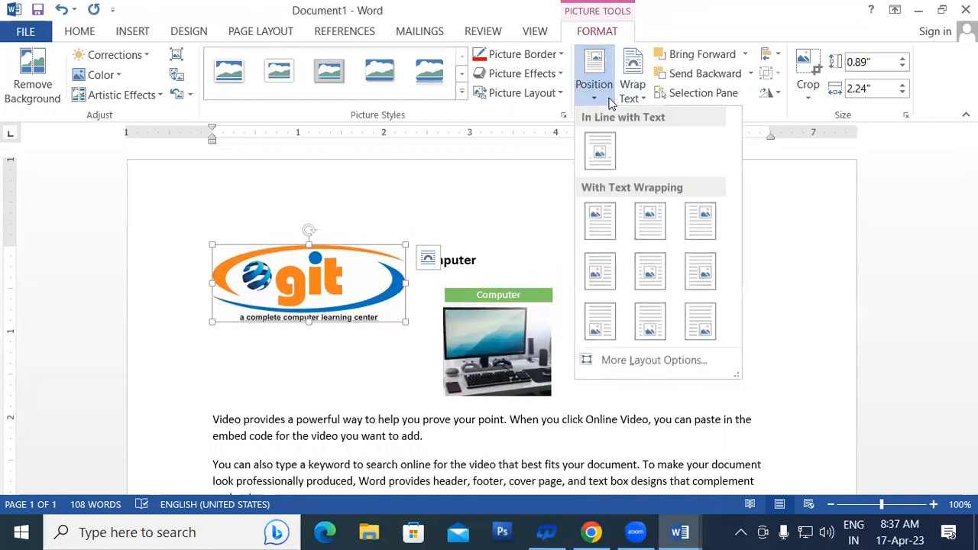
click(600, 271)
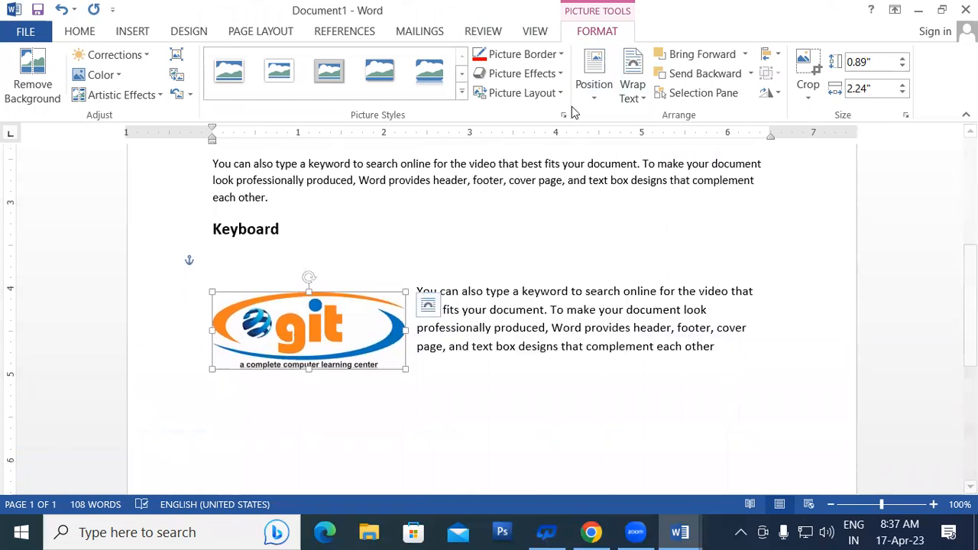
click(594, 77)
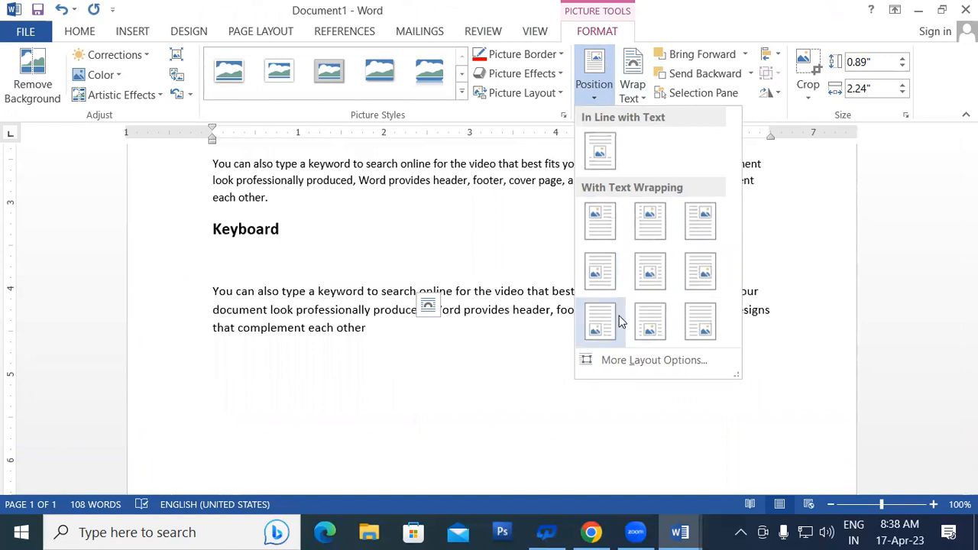
click(697, 271)
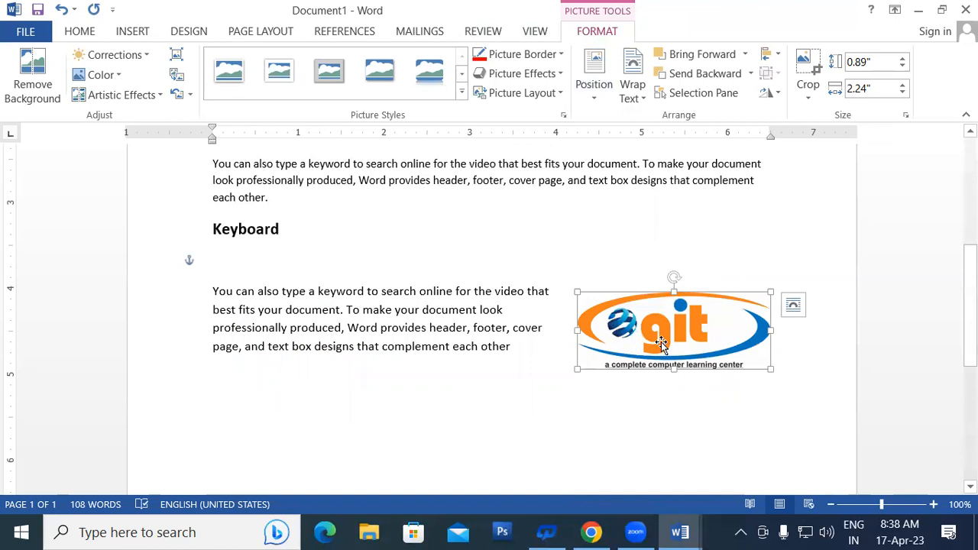
Set the logo picture's wrapping to In Front of Text and move it over the two paragraphs between the Computer and Keyboard headings
click(636, 97)
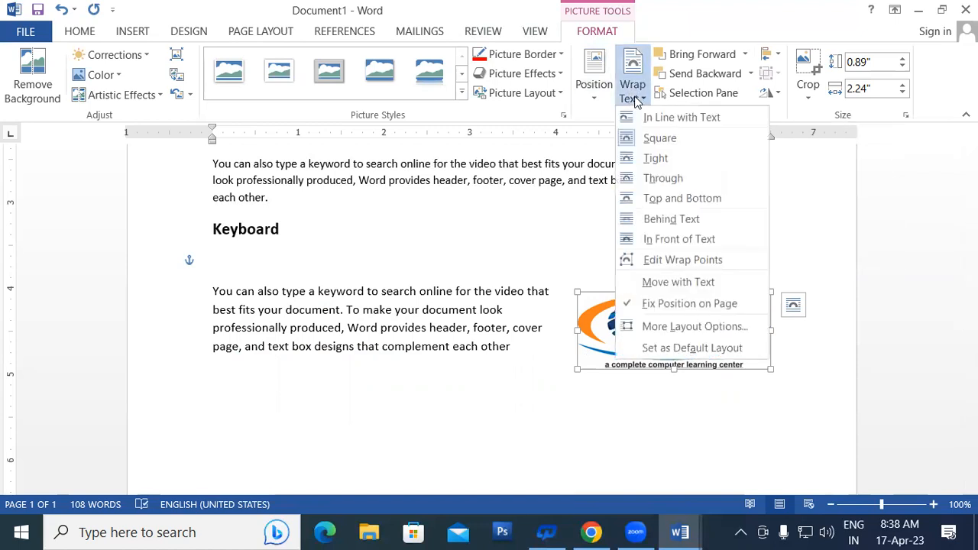
click(678, 239)
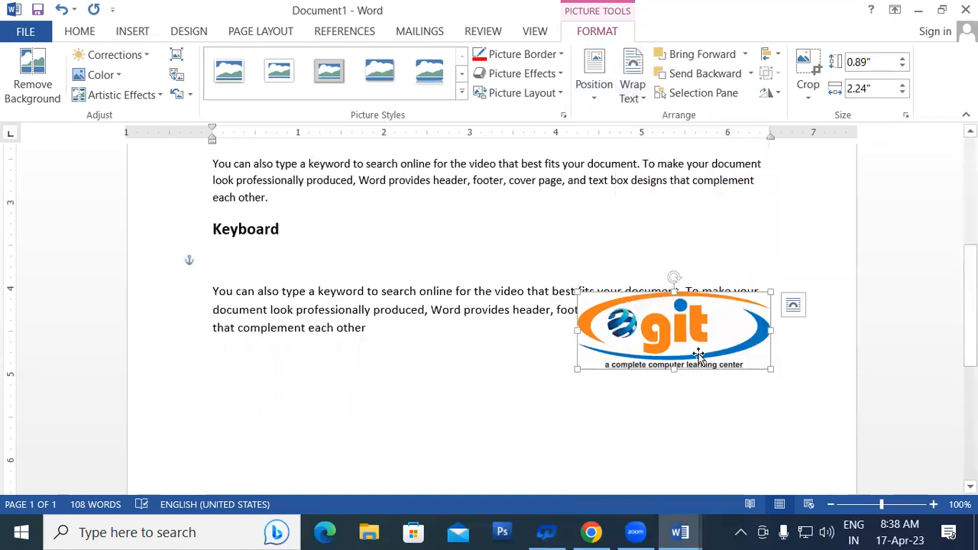
drag(688, 336, 380, 215)
scroll(516, 270, up, 2)
scroll(517, 271, up, 2)
drag(427, 359, 539, 228)
scroll(540, 228, up, 2)
drag(533, 268, 537, 349)
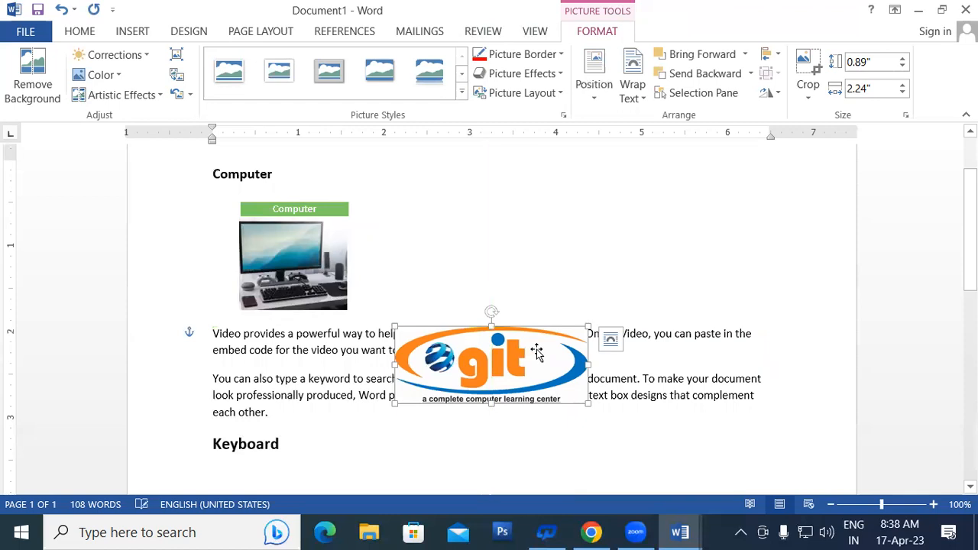
Set the logo picture's text wrapping to In Line with Text
click(637, 98)
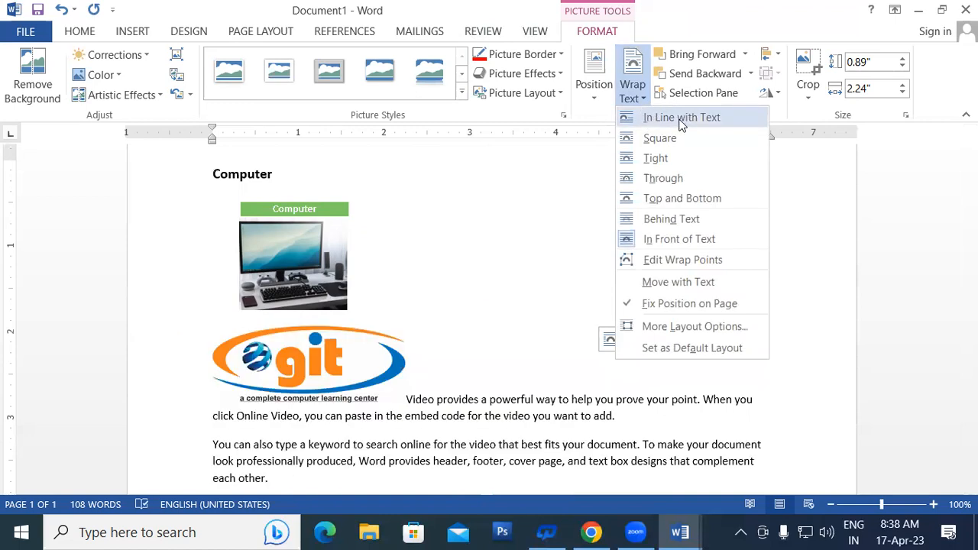
click(682, 119)
scroll(568, 251, down, 2)
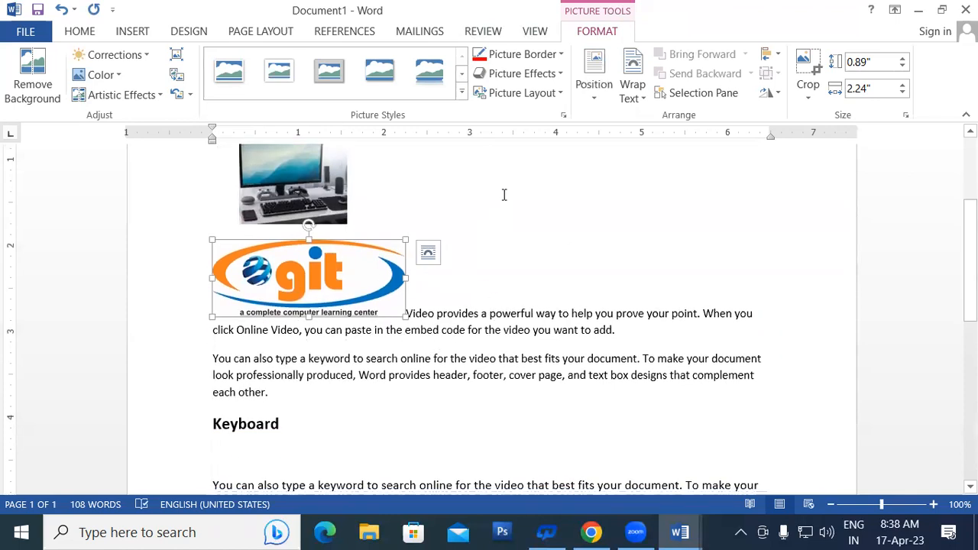
Set the logo picture's wrapping to Square and move it into the middle of the paragraph below the Keyboard heading
click(633, 85)
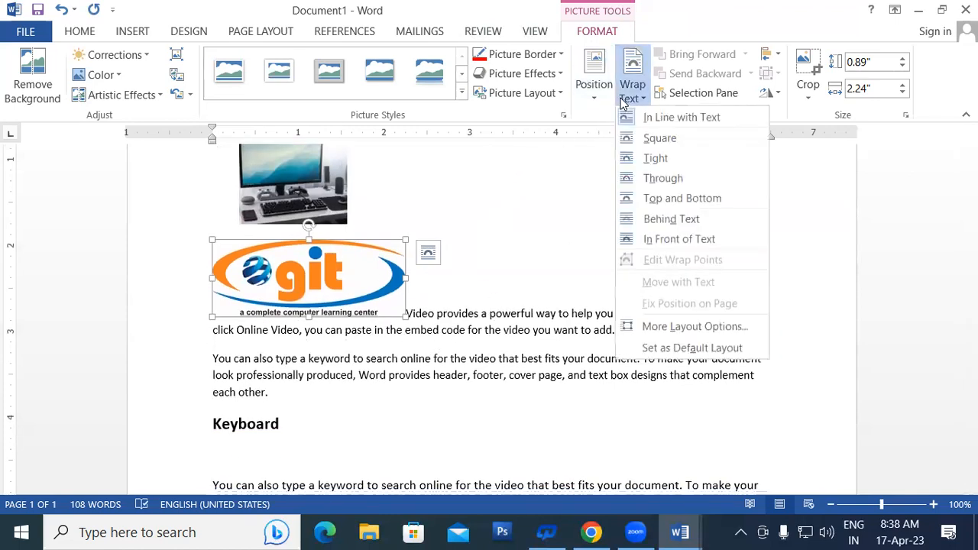
click(659, 138)
drag(334, 280, 505, 190)
scroll(542, 262, up, 2)
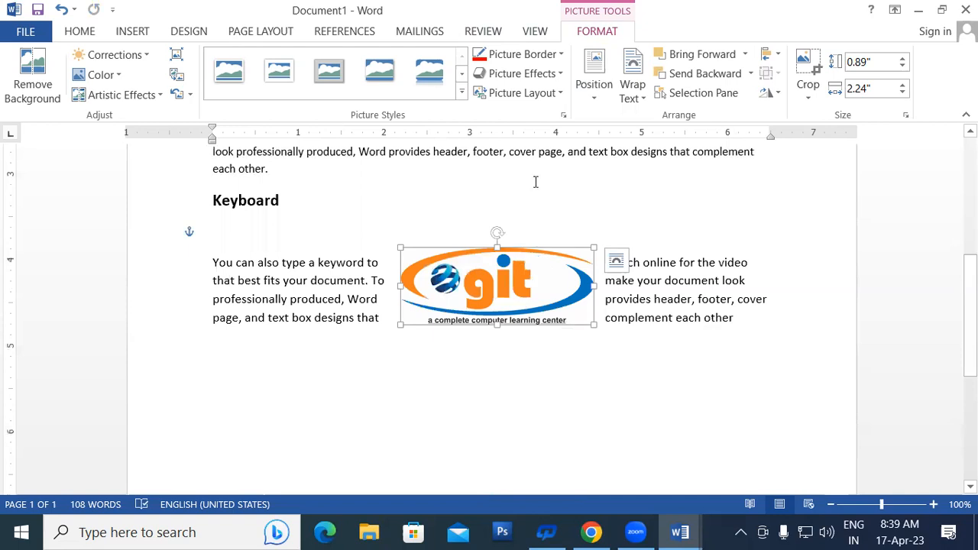
Switch the logo picture's text wrapping to Tight, and from that to Top and Bottom
click(627, 98)
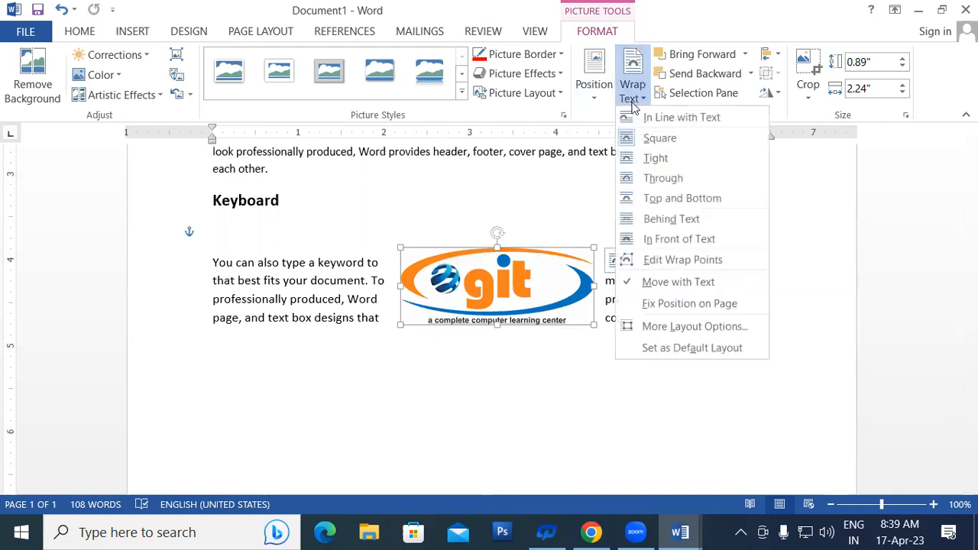
click(642, 160)
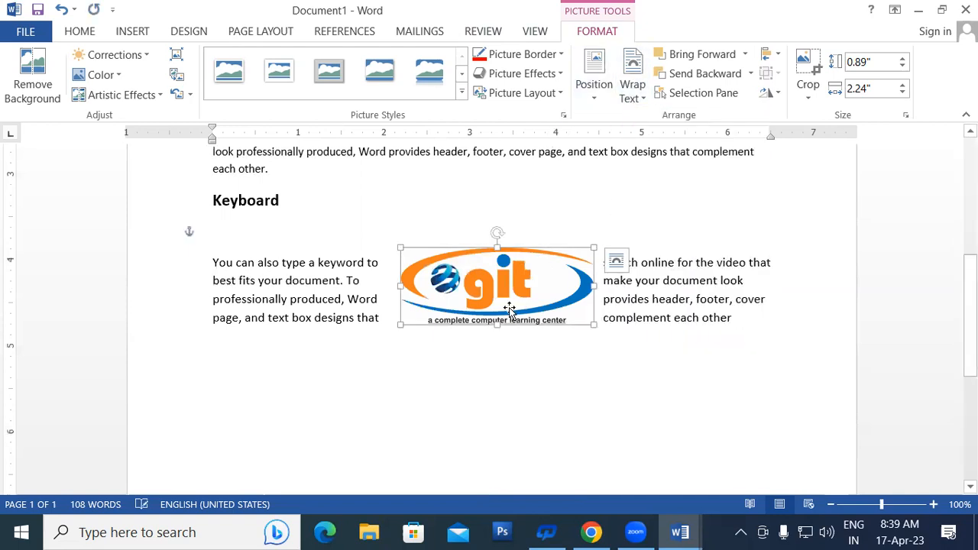
click(627, 96)
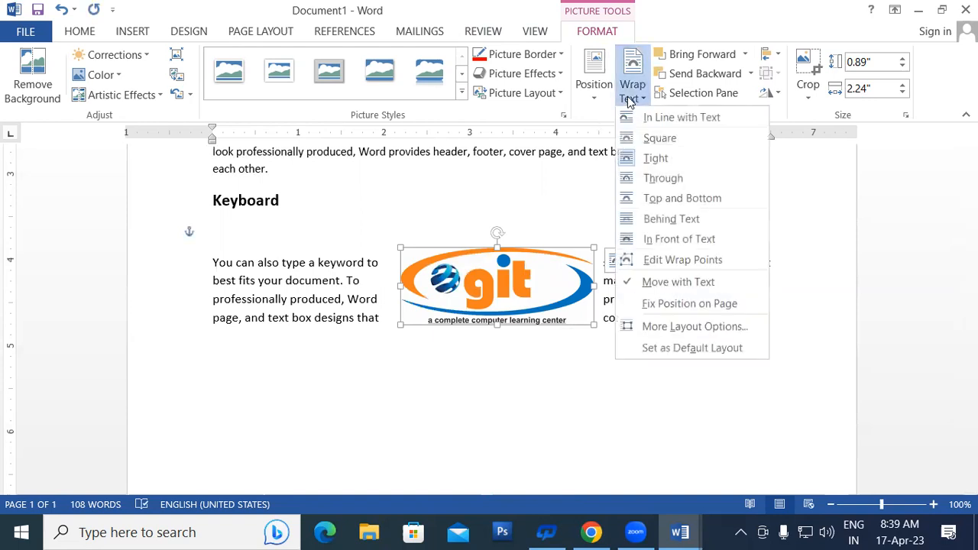
click(653, 205)
Move the logo picture to the text margin beneath the first line of the paragraph directly above the Keyboard heading
scroll(505, 297, up, 4)
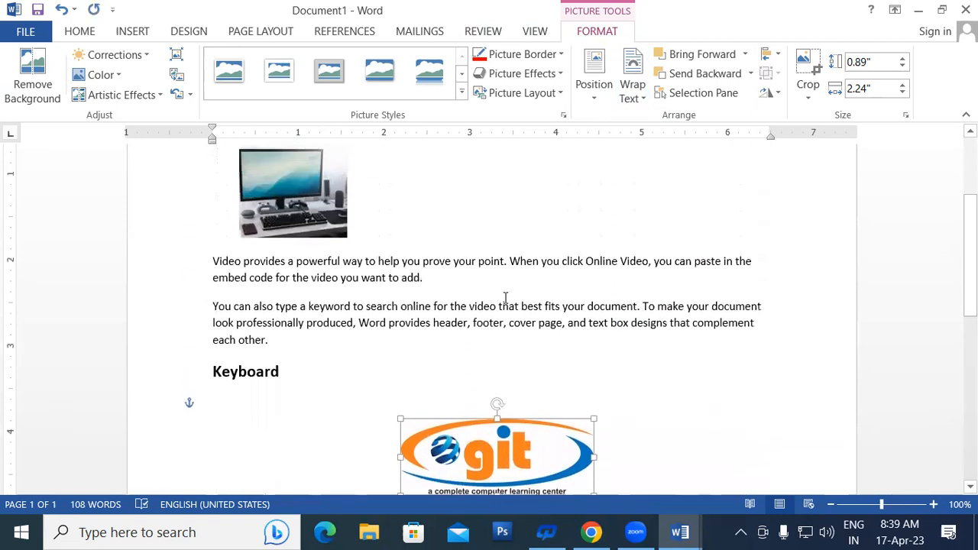
scroll(505, 297, down, 2)
drag(501, 348, 308, 226)
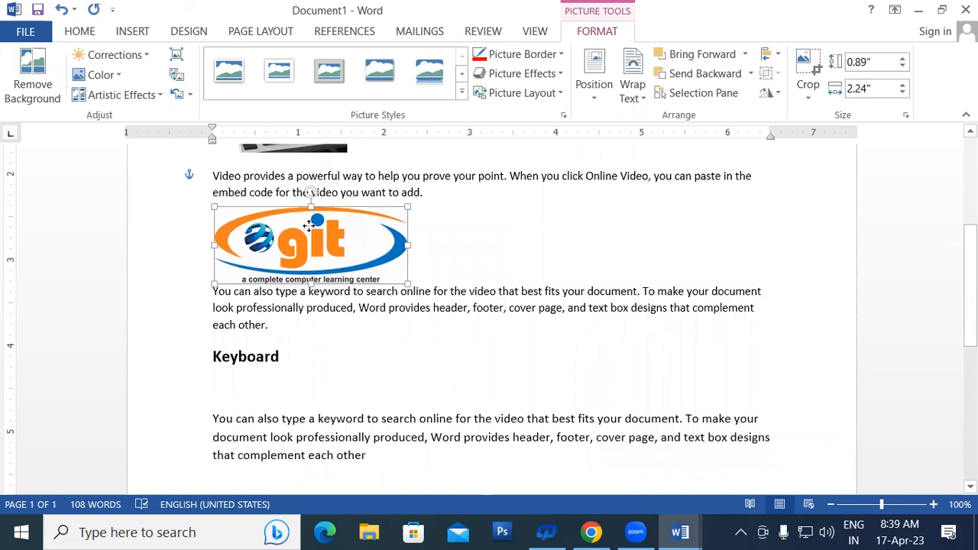
drag(308, 226, 304, 260)
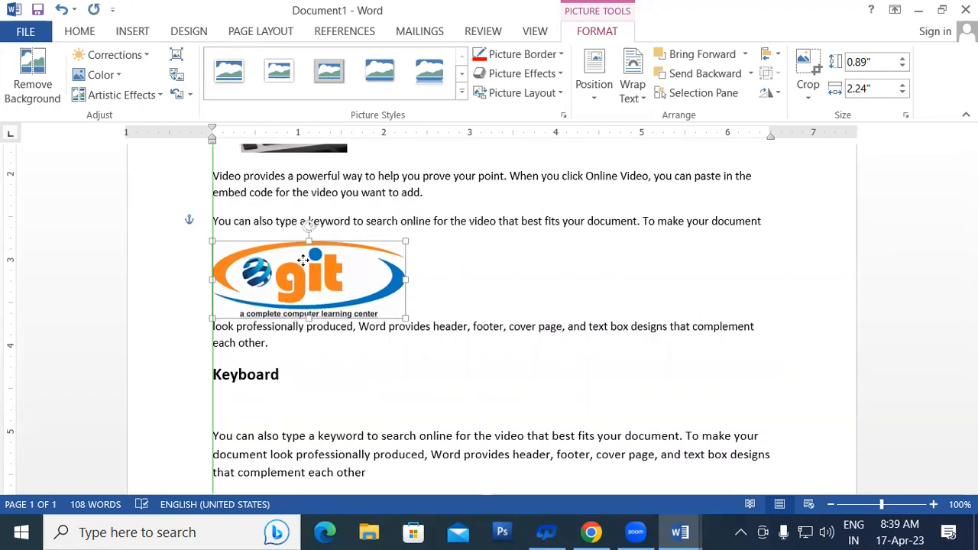
drag(304, 260, 303, 261)
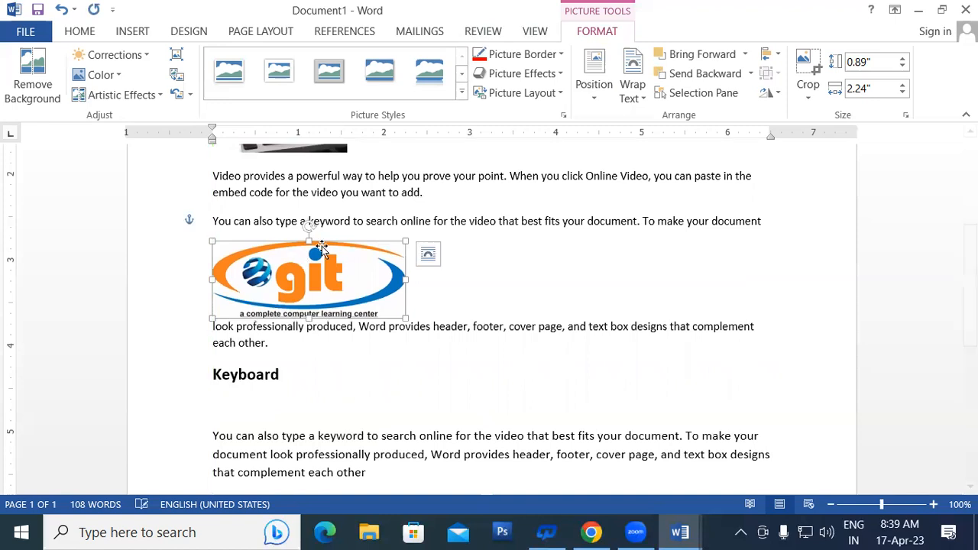
Preview the Behind Text wrapping without applying it, and shift the logo picture rightward between the same two paragraph lines
click(631, 98)
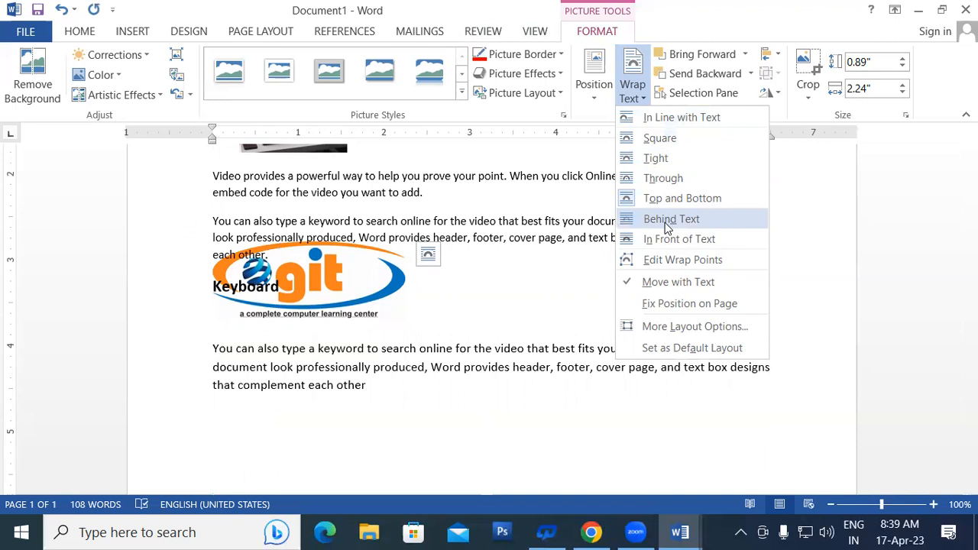
click(325, 307)
drag(337, 302, 438, 295)
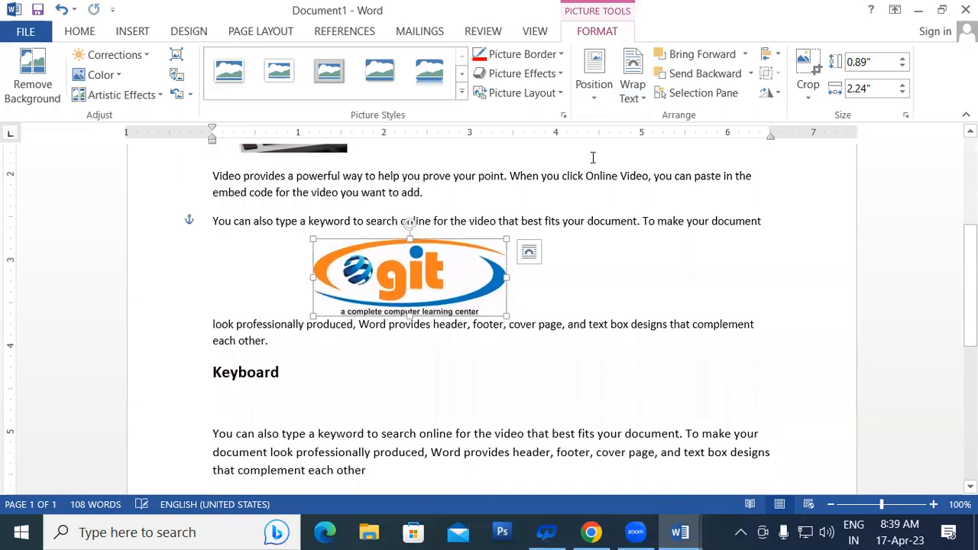
Set the logo picture's wrapping to Tight and move it up across the two paragraphs above the Keyboard heading
click(632, 96)
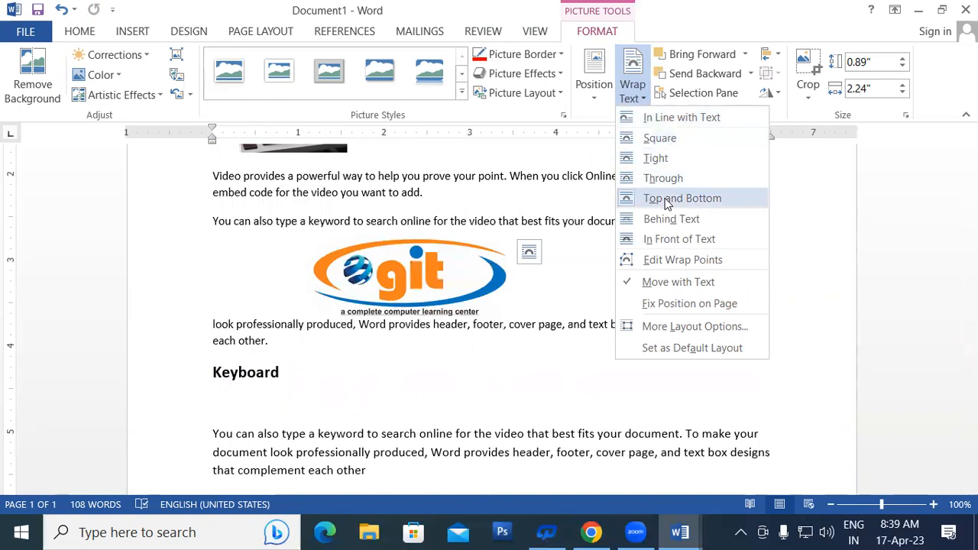
click(667, 158)
drag(443, 267, 471, 219)
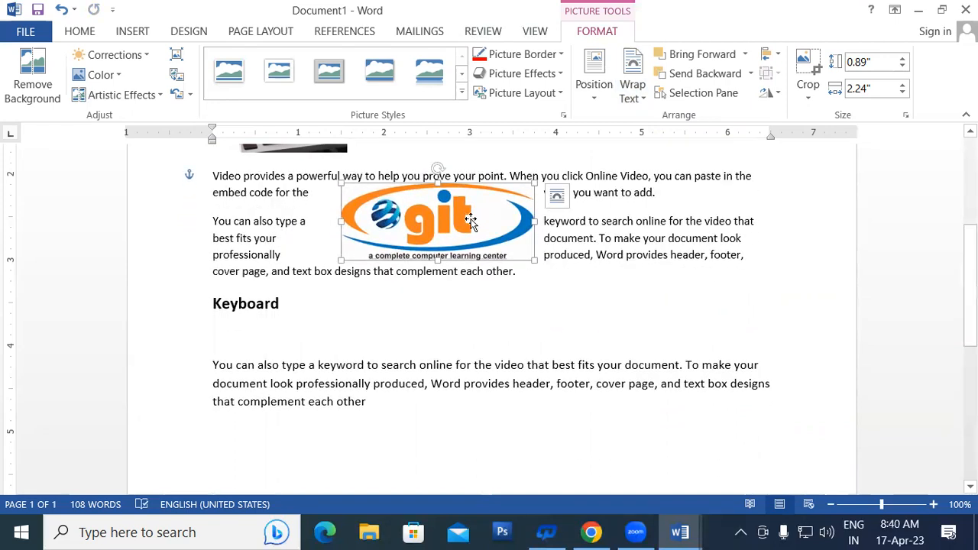
Set the logo picture's wrapping to Behind Text, and make the two paragraphs above the Keyboard heading bold at 12 pt
click(631, 92)
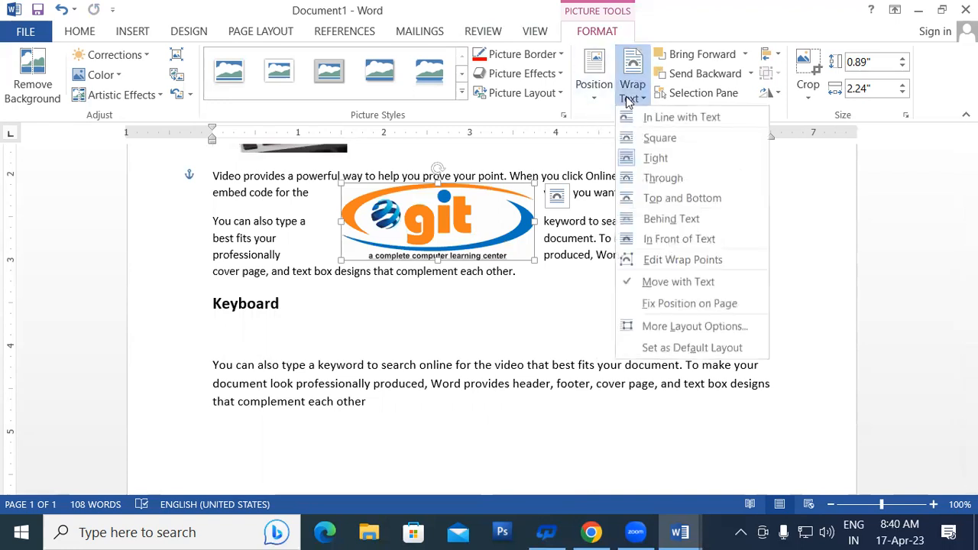
click(673, 219)
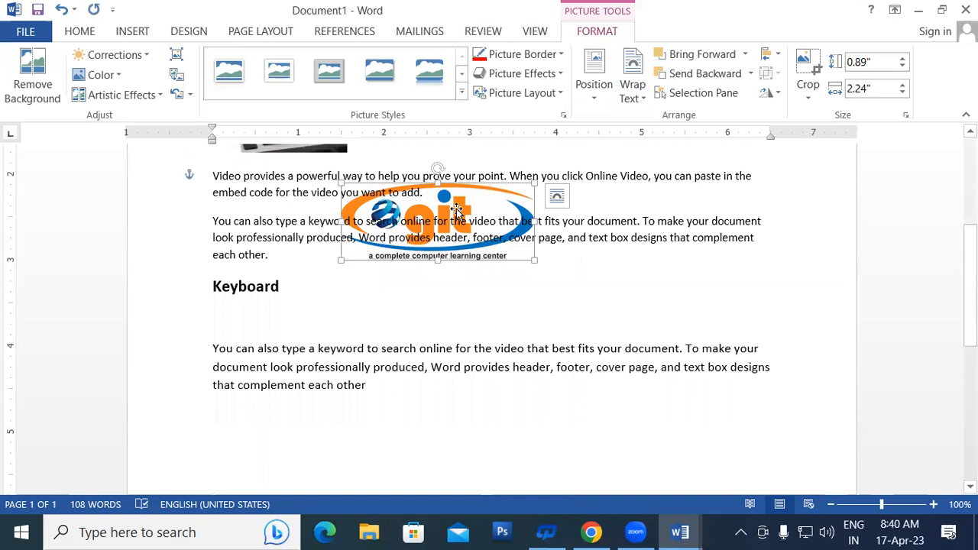
drag(214, 186, 273, 259)
click(90, 27)
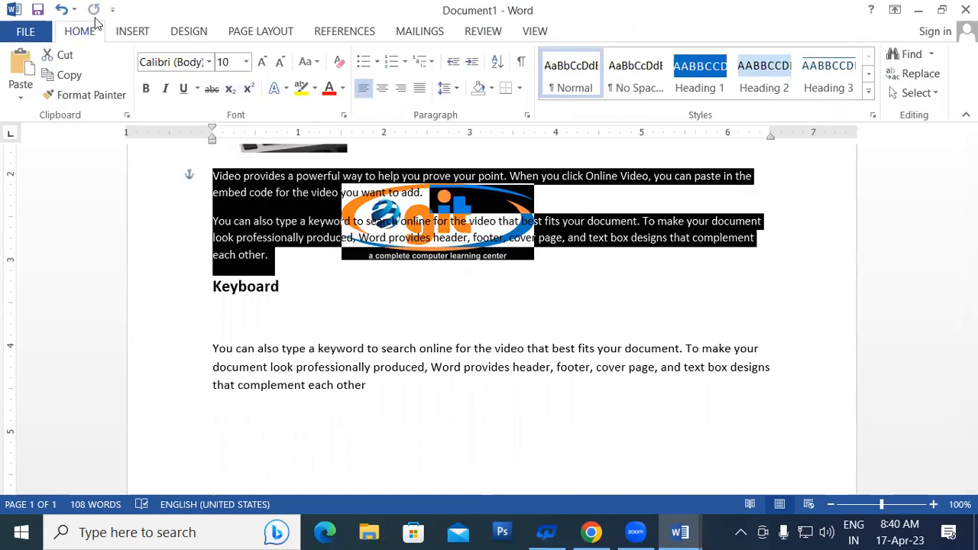
click(145, 88)
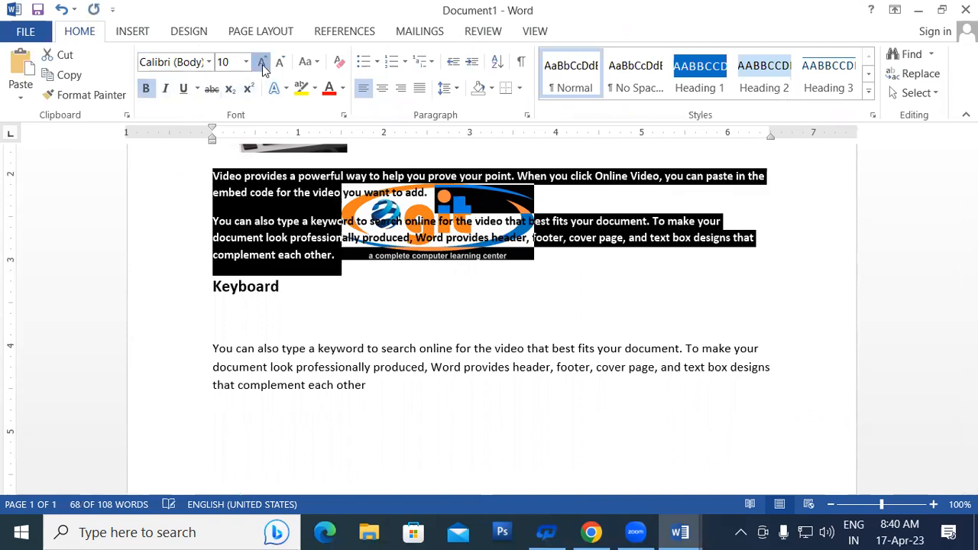
click(262, 64)
click(262, 64)
Undo the last font size increase on the two bold paragraphs
click(402, 256)
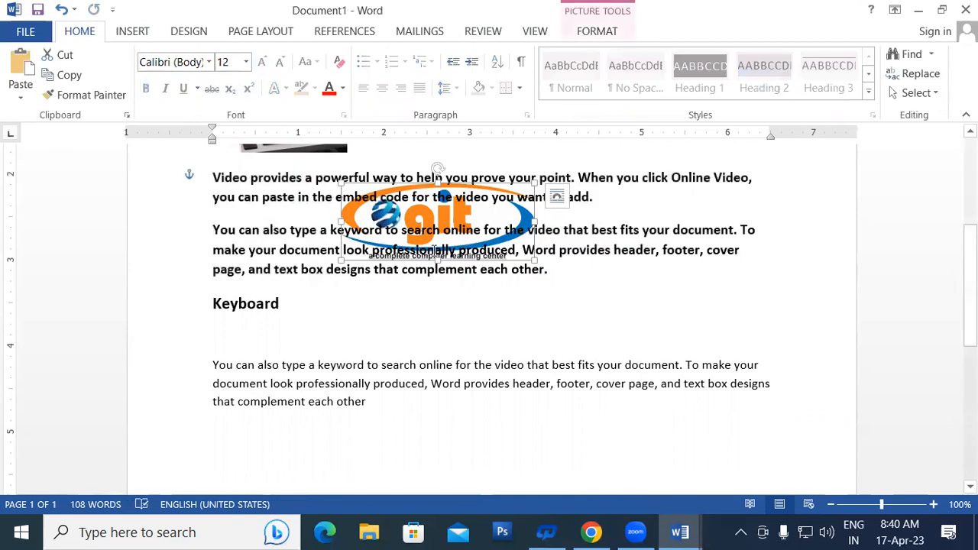
click(431, 218)
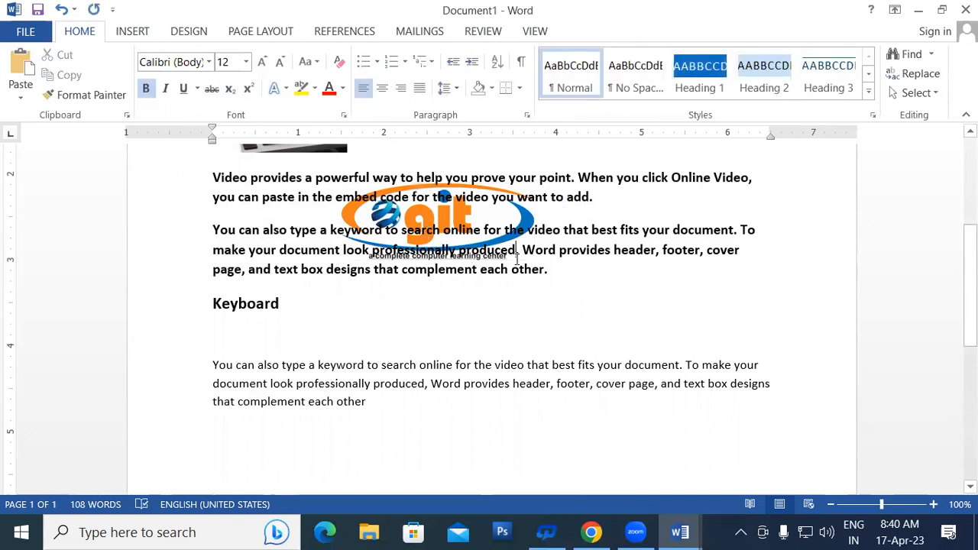
key(ctrl+z)
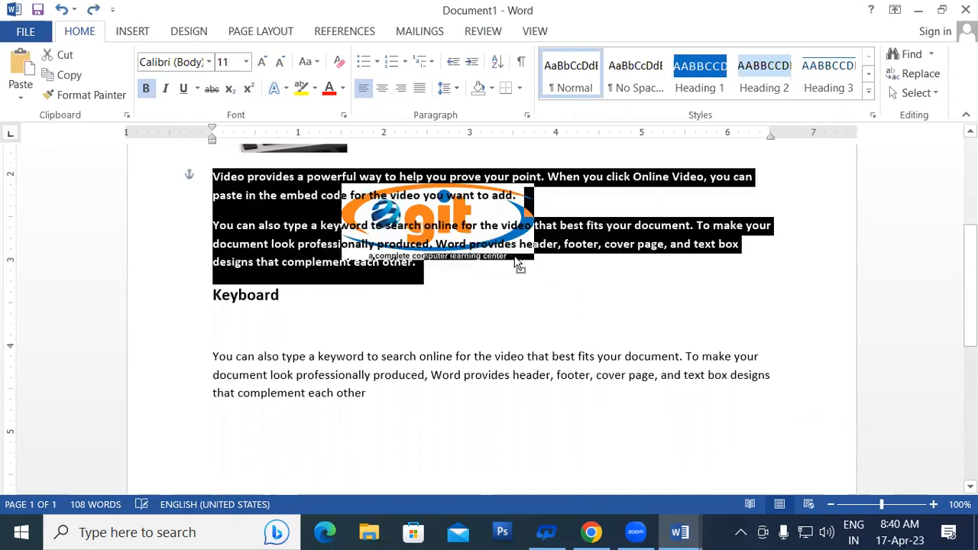
Edit the logo picture's wrap points, pulling both lower corners outward and the upper-right corner well to the right
click(497, 252)
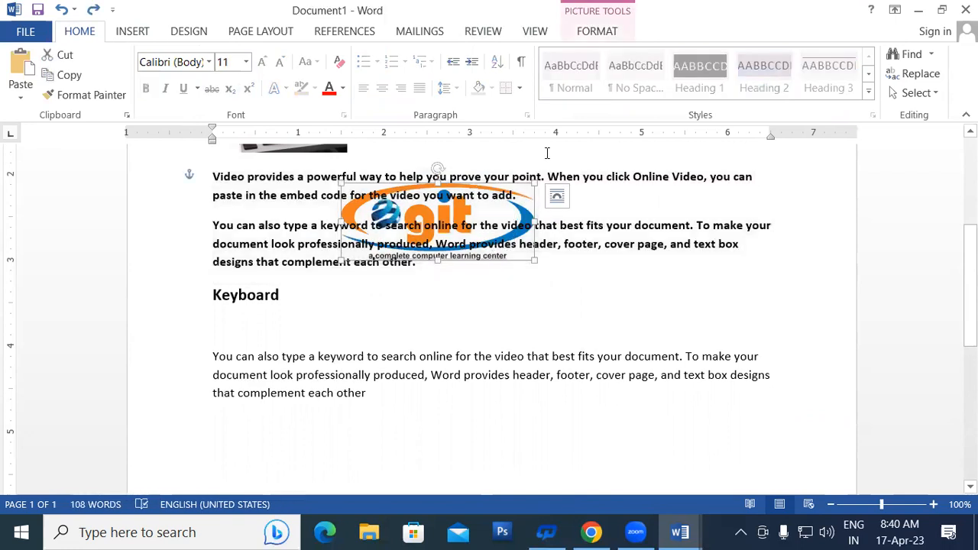
click(587, 32)
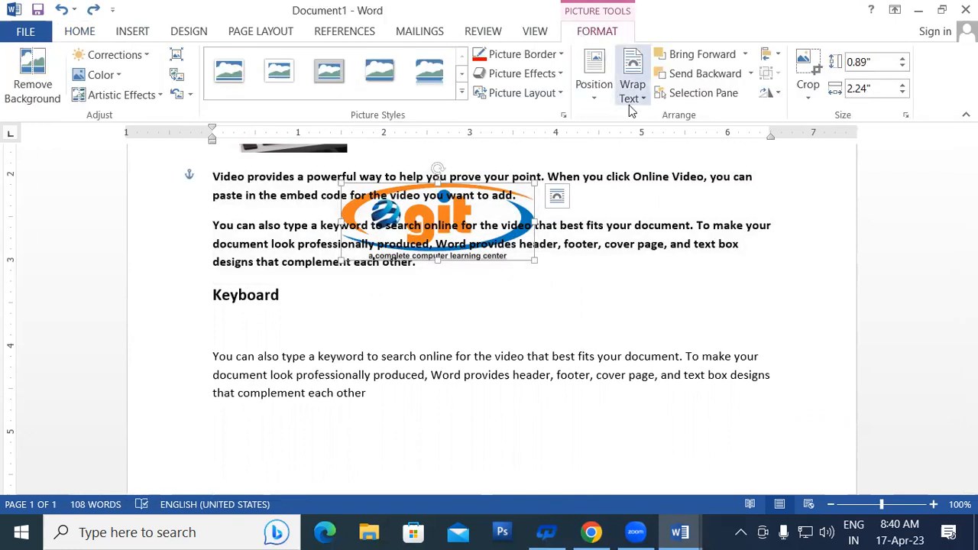
click(632, 100)
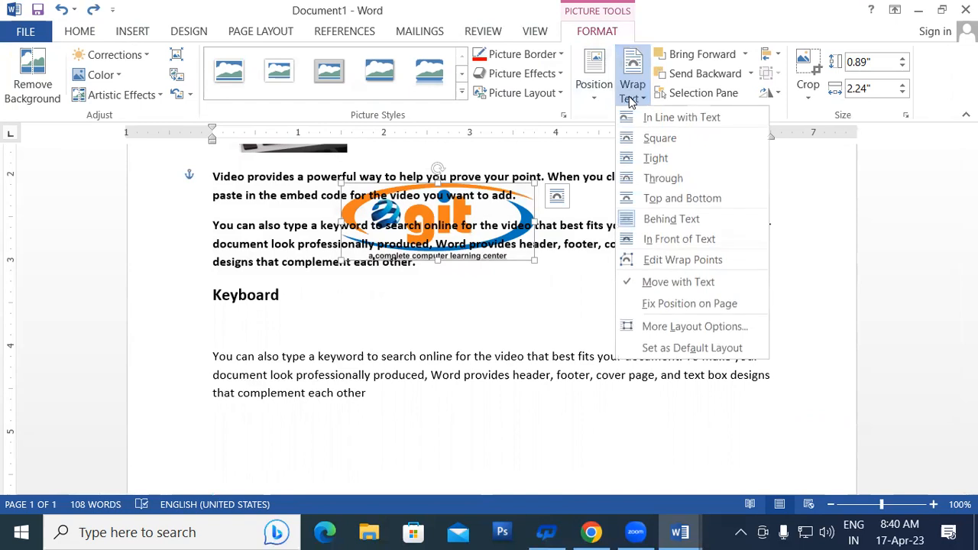
click(664, 261)
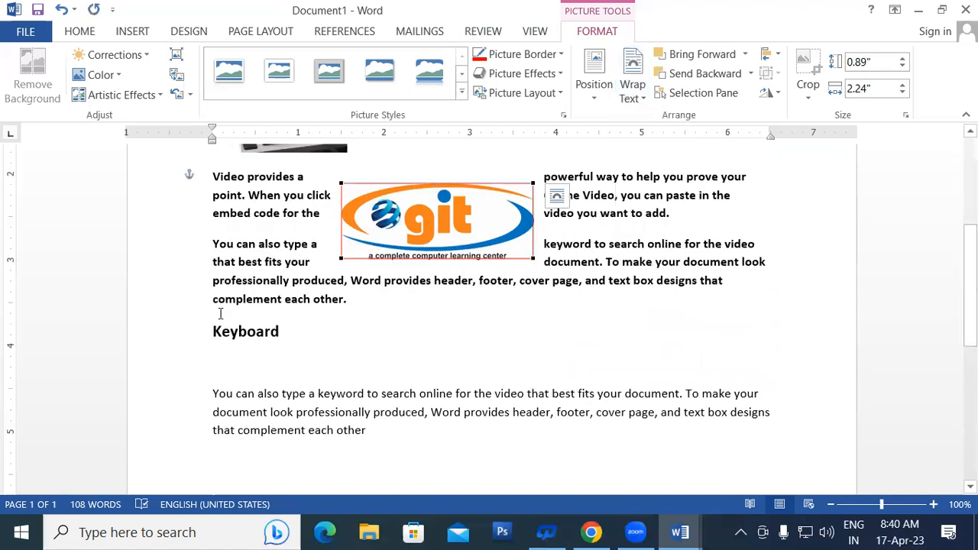
drag(342, 257, 283, 294)
drag(533, 258, 613, 291)
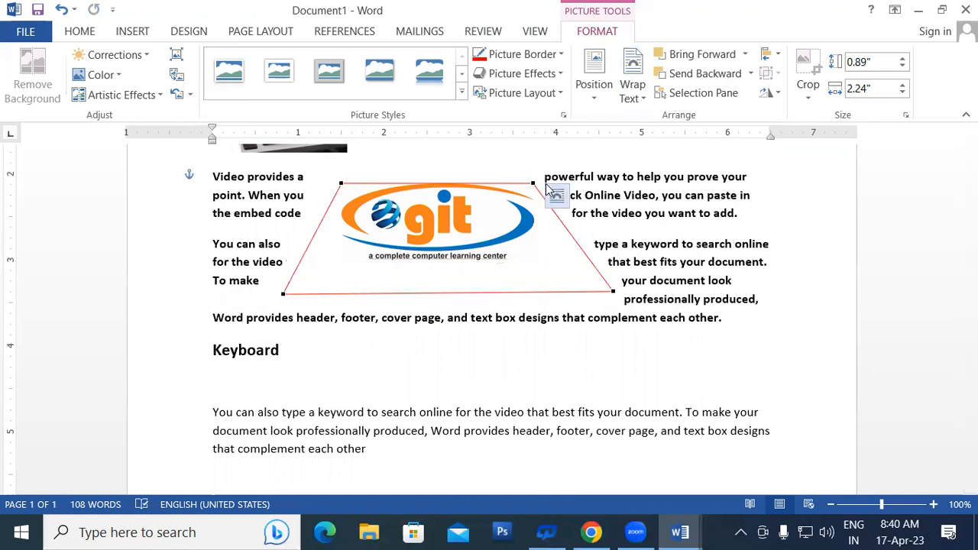
drag(533, 183, 673, 185)
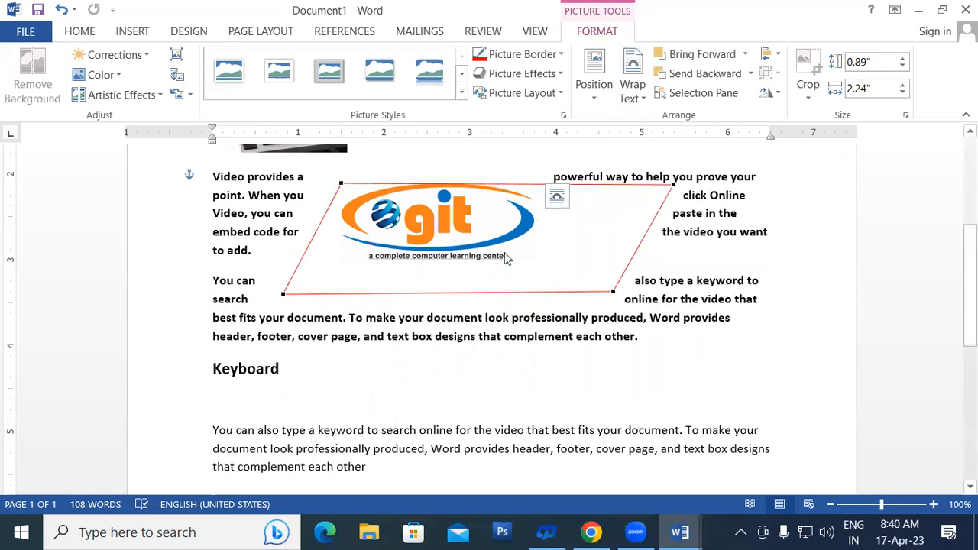
click(436, 305)
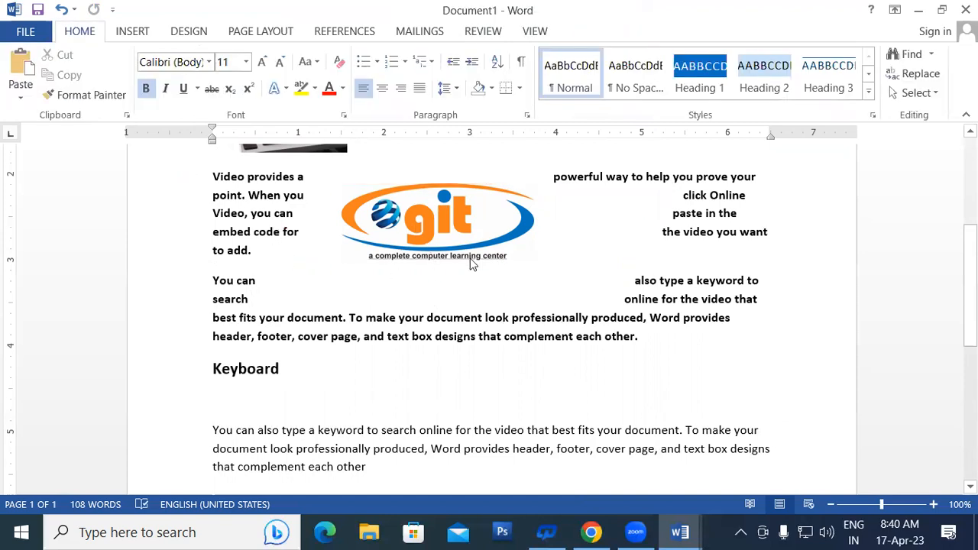
Fix the logo picture's position on the page instead of letting it move with the text
click(480, 232)
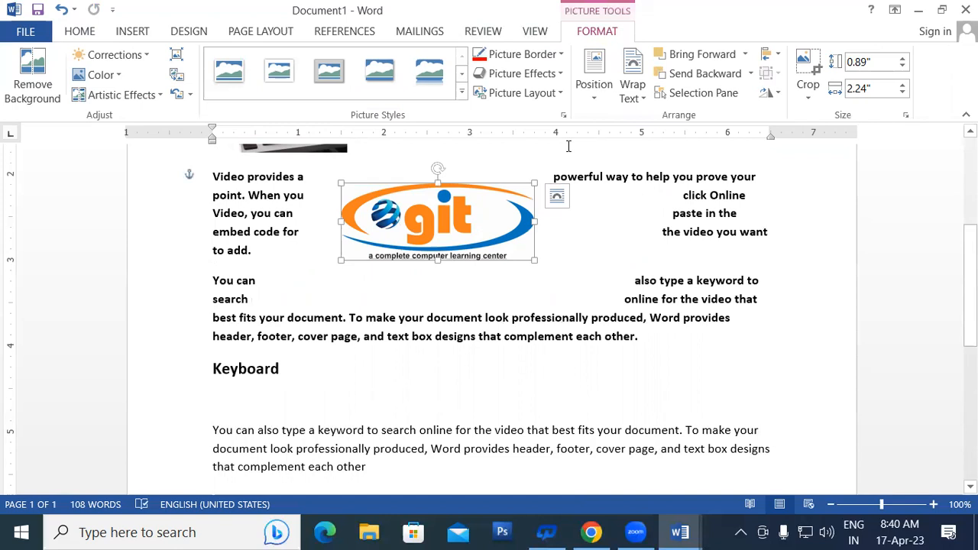
click(631, 97)
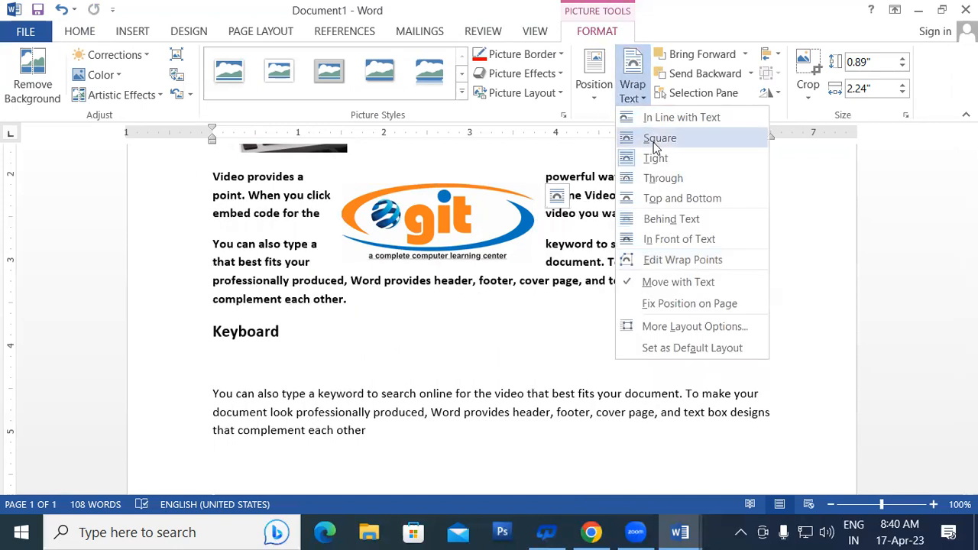
click(681, 306)
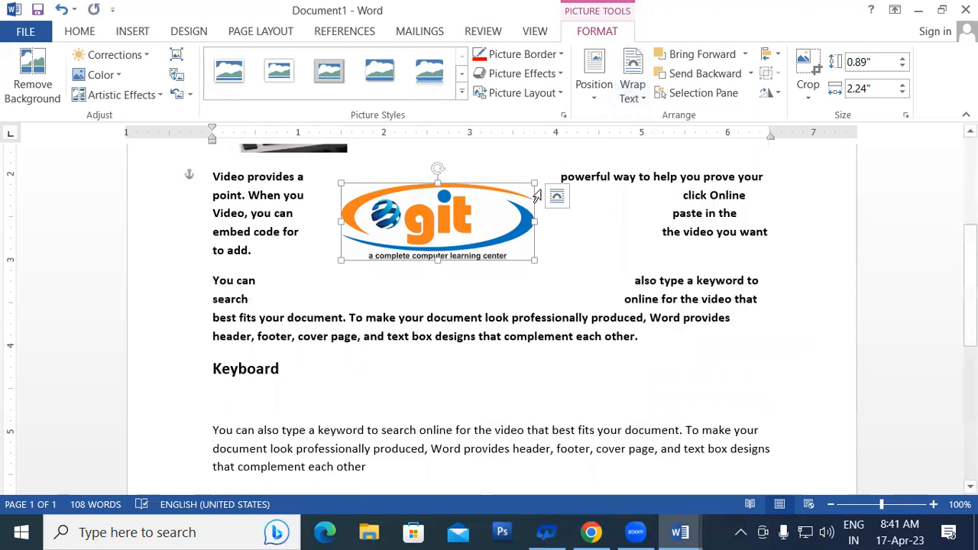
Review the logo picture's text wrapping settings in the full layout options without changing them
click(633, 88)
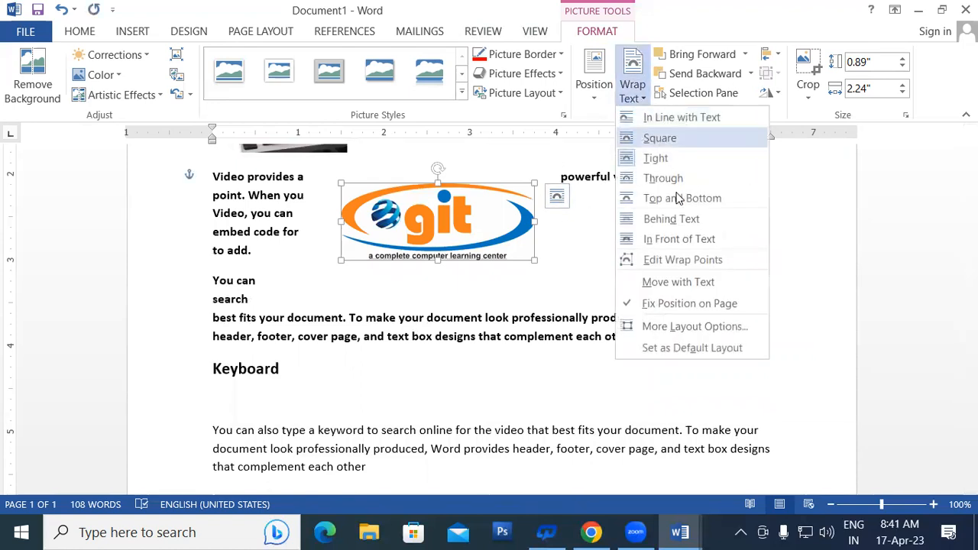
click(673, 327)
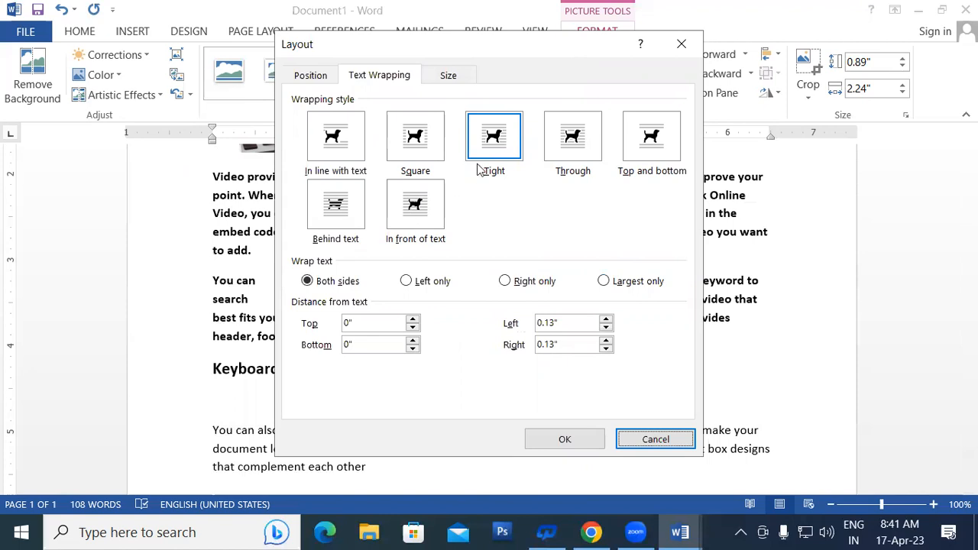
click(651, 439)
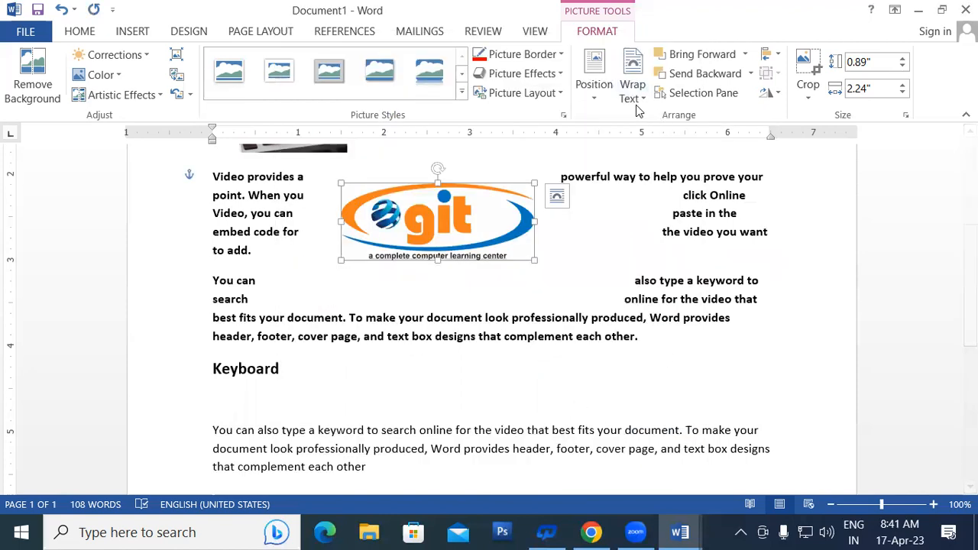
Set the logo picture's layout as the default, and move the picture down into the paragraph directly above the Keyboard heading
click(632, 98)
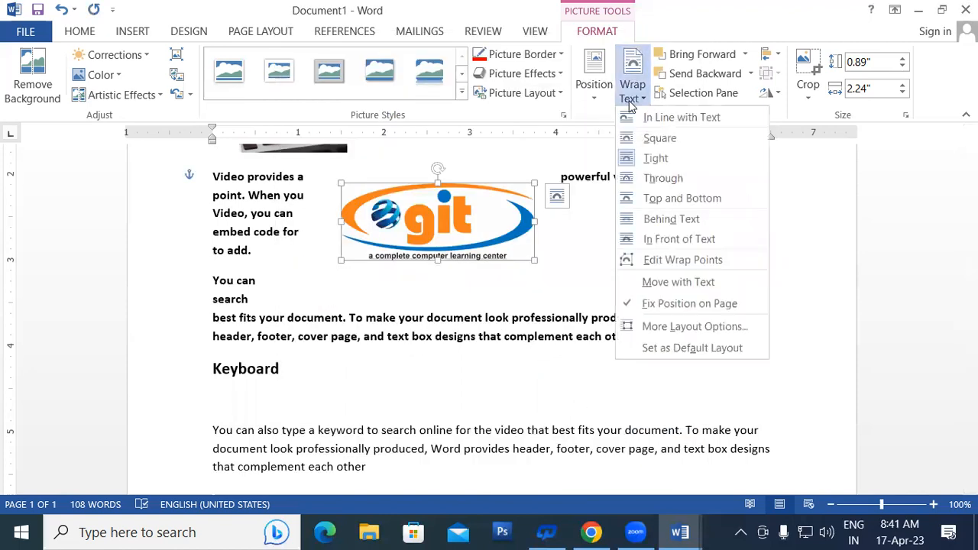
click(686, 350)
mouse_move(469, 255)
mouse_down()
mouse_move(475, 374)
mouse_move(482, 256)
mouse_move(485, 264)
mouse_up()
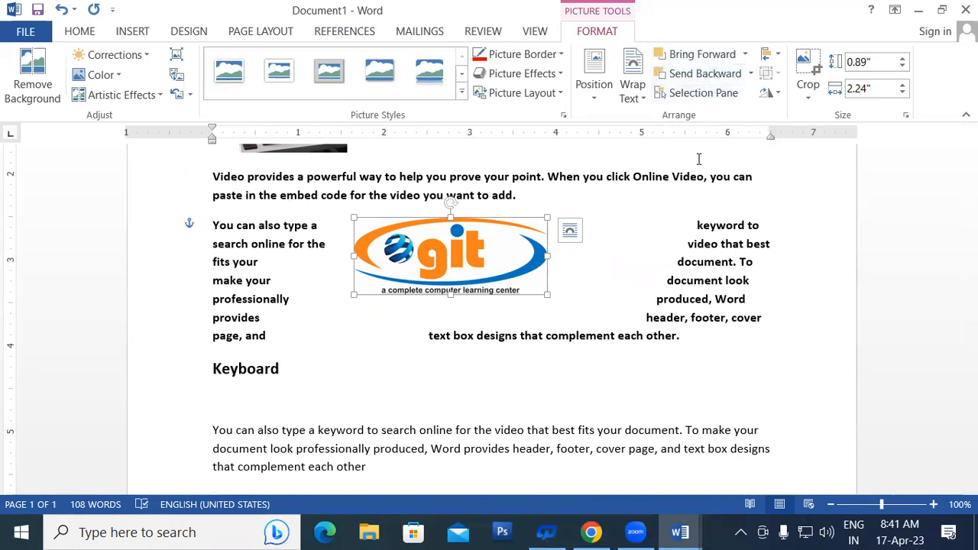
Review the document's objects in the Selection pane and the alignment options for the logo picture without applying any
click(701, 92)
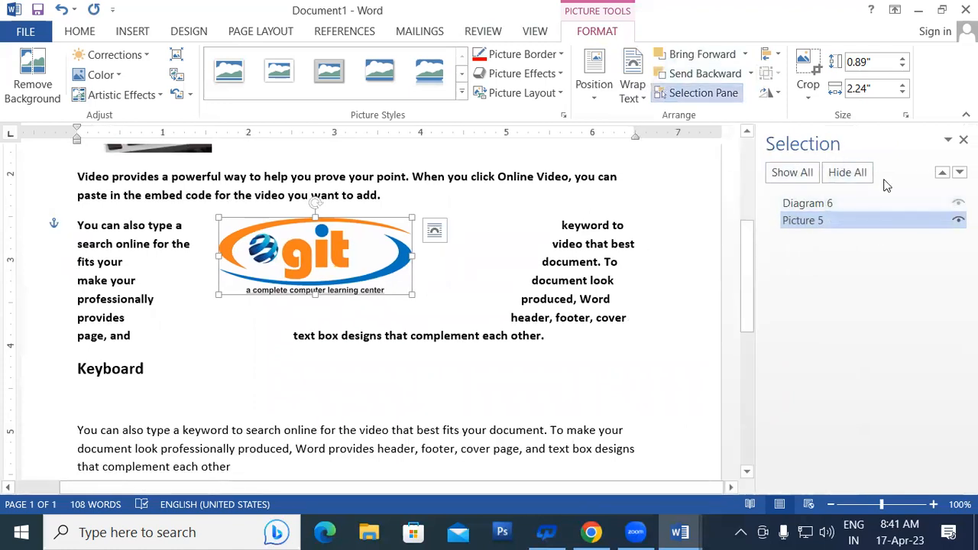
click(963, 140)
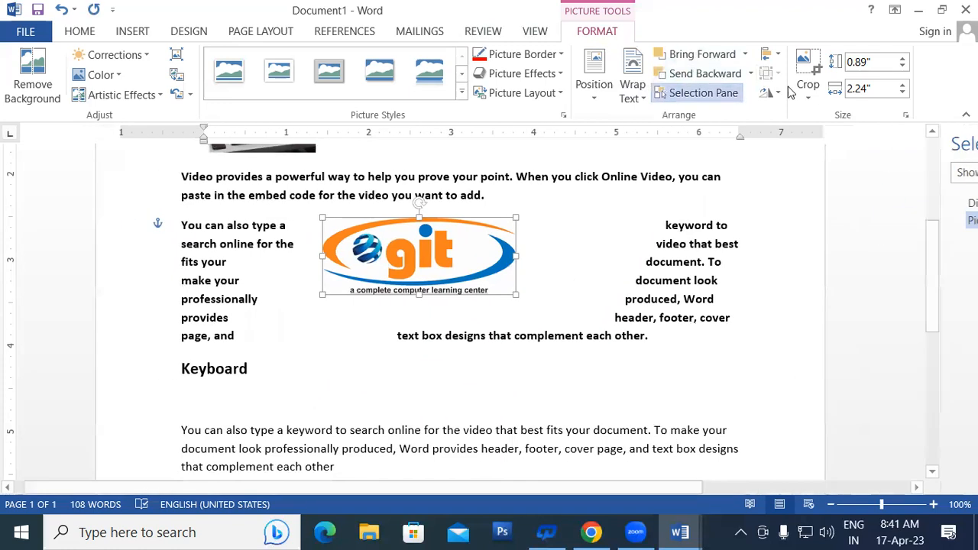
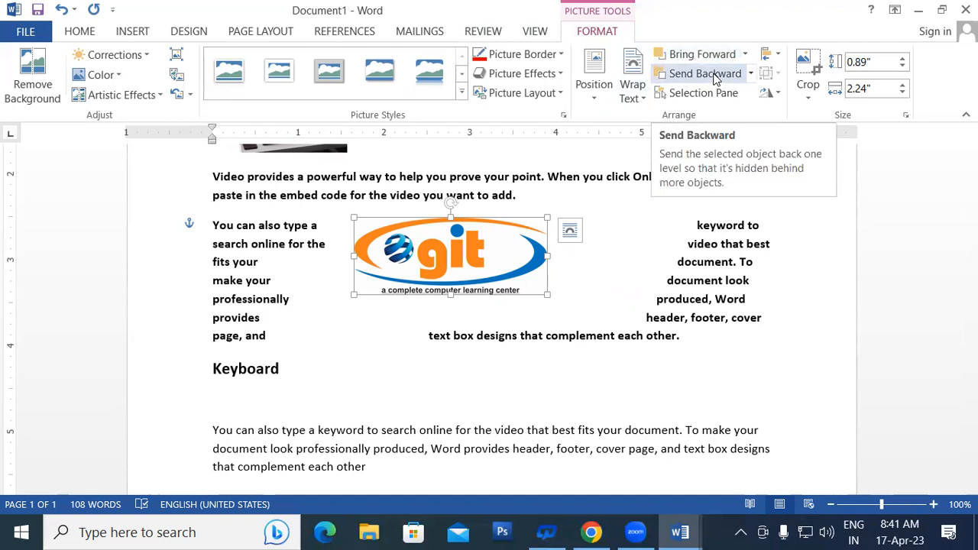
click(776, 57)
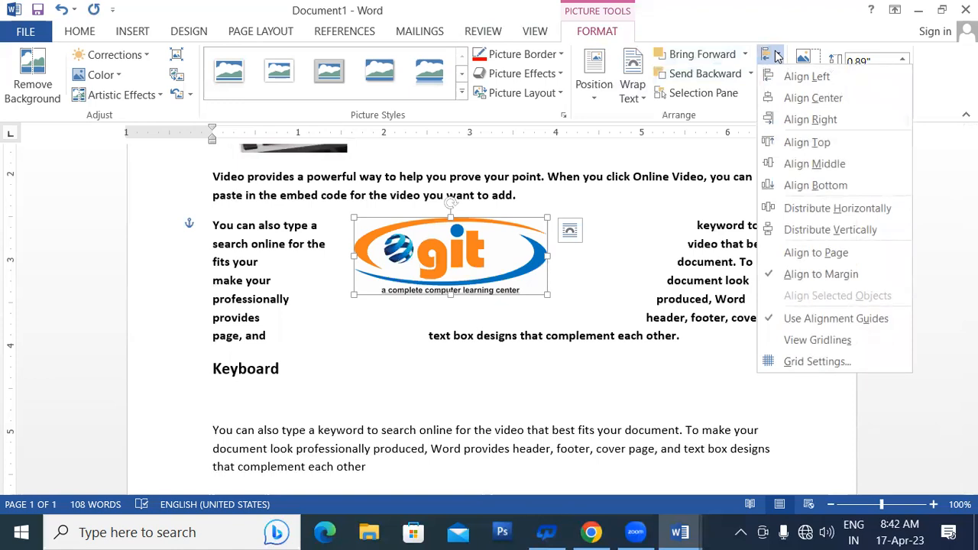
click(651, 267)
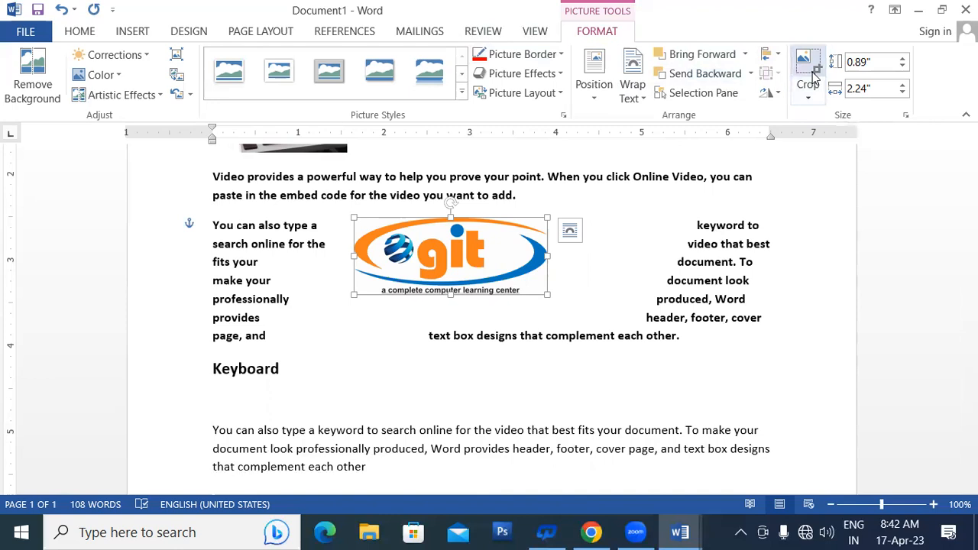
Crop the tagline off the logo picture's lower edge to a height of 0.78", and undo the crop
click(806, 97)
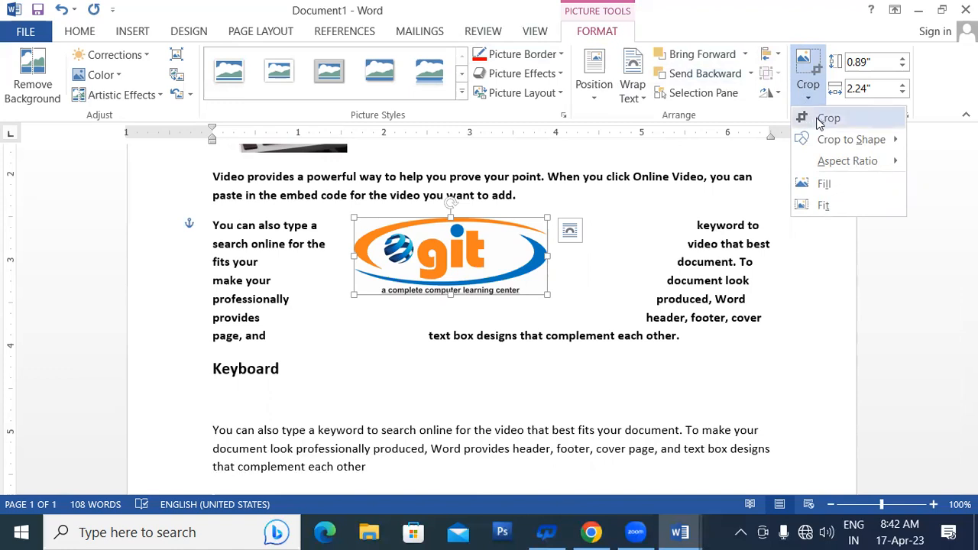
click(830, 120)
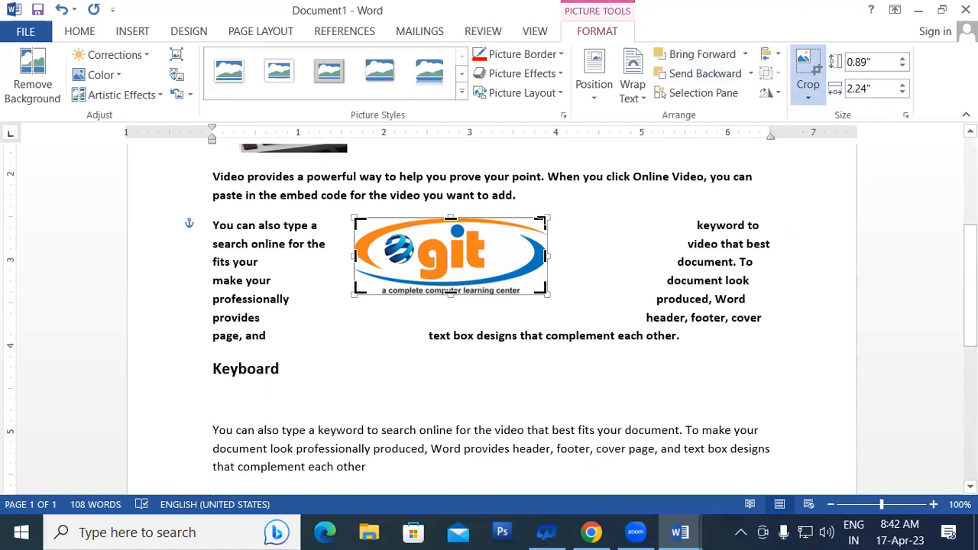
drag(451, 290, 449, 284)
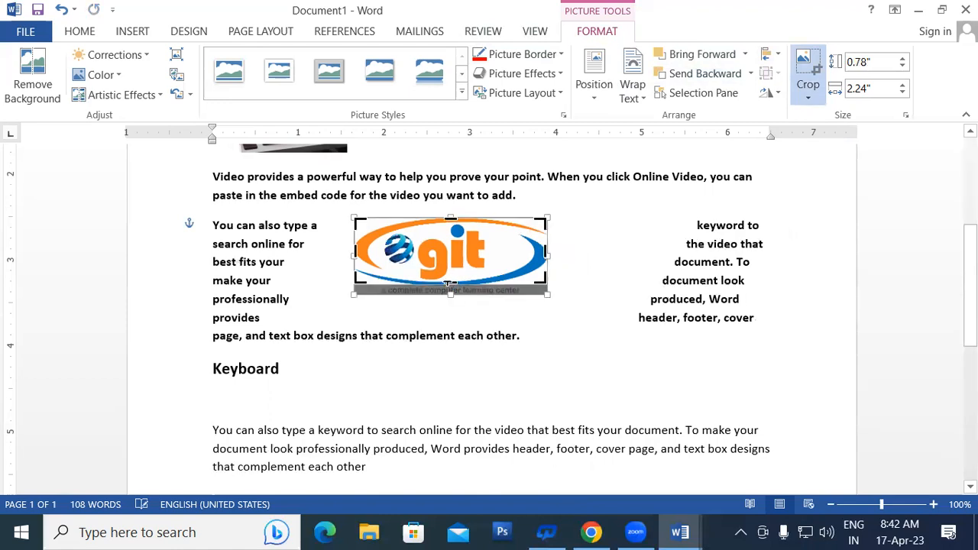
click(808, 65)
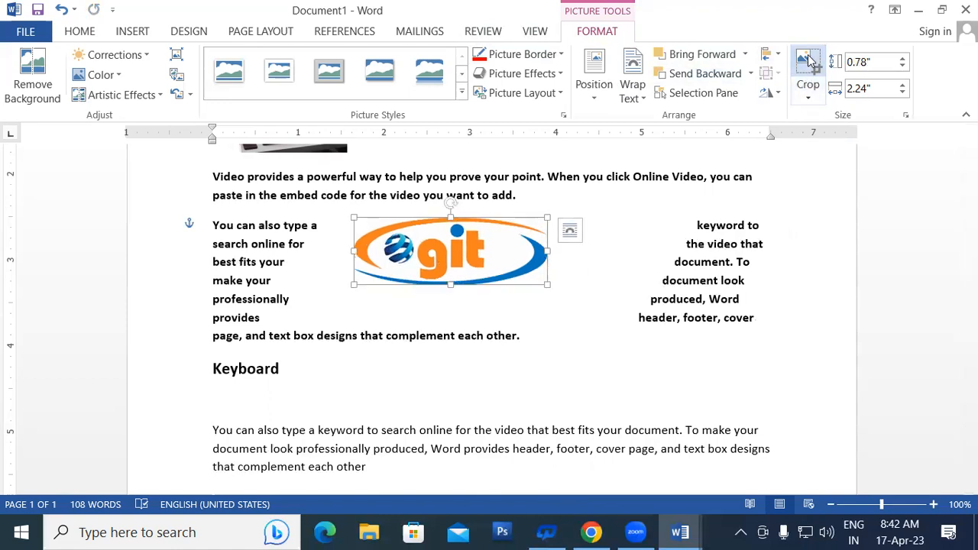
click(620, 272)
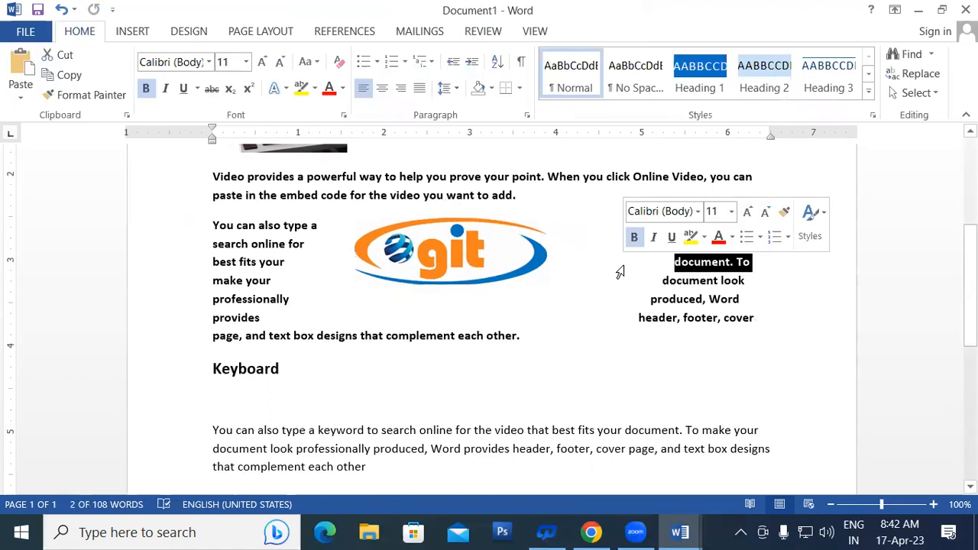
click(503, 264)
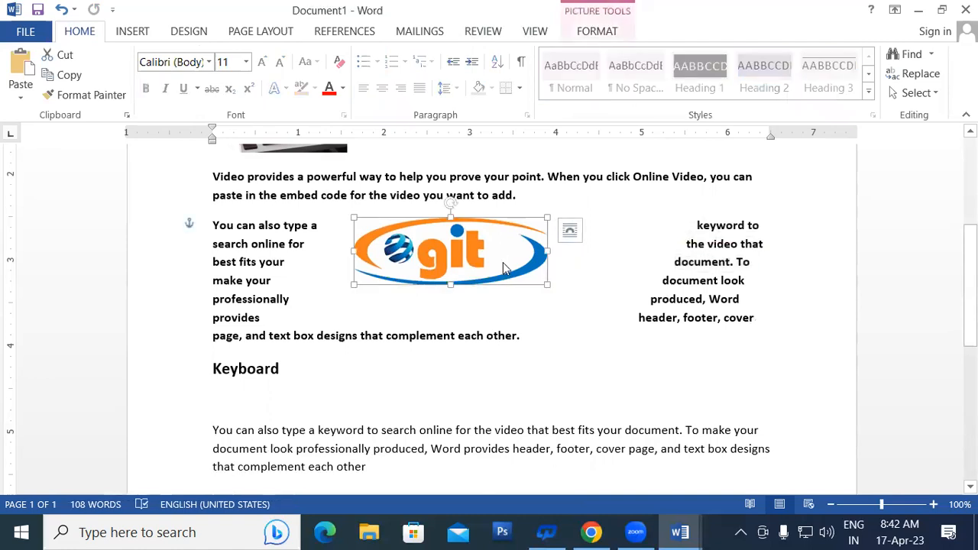
key(ctrl+z)
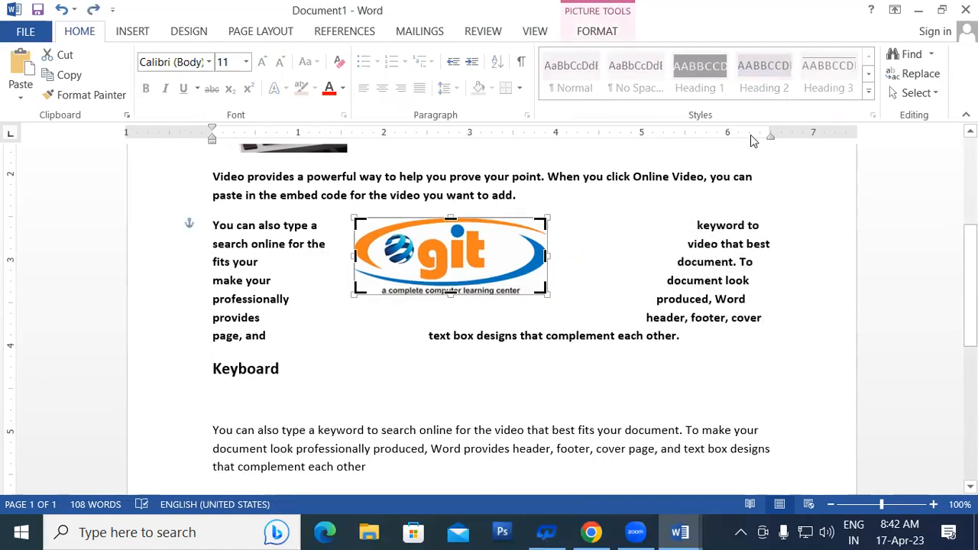
Crop the logo picture to a hexagon and to a moon shape, undoing each crop
click(604, 31)
click(808, 93)
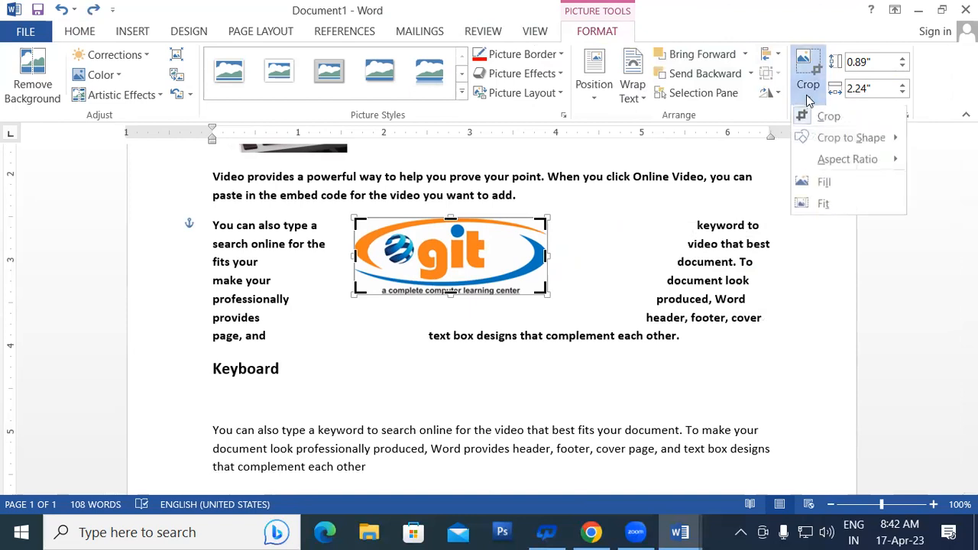
mouse_move(845, 147)
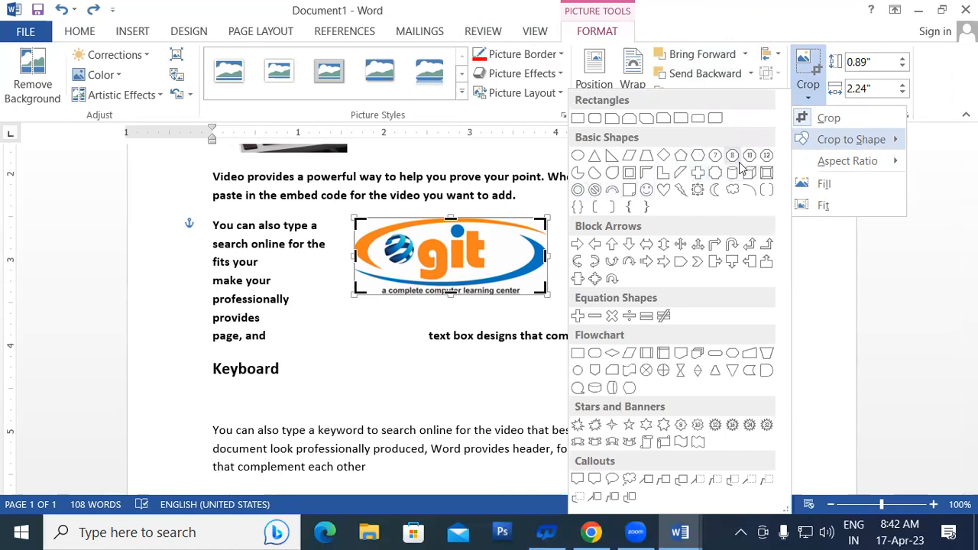
click(697, 157)
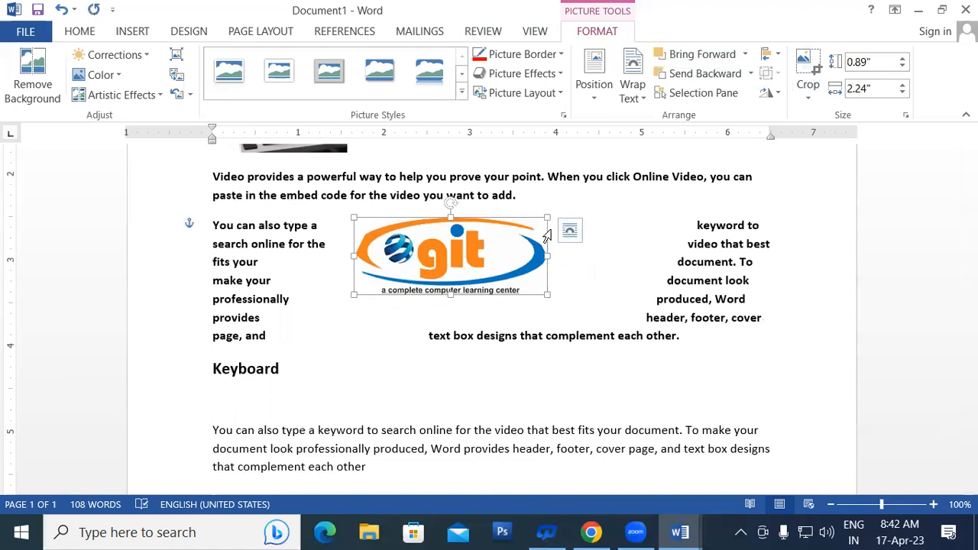
drag(547, 216, 518, 217)
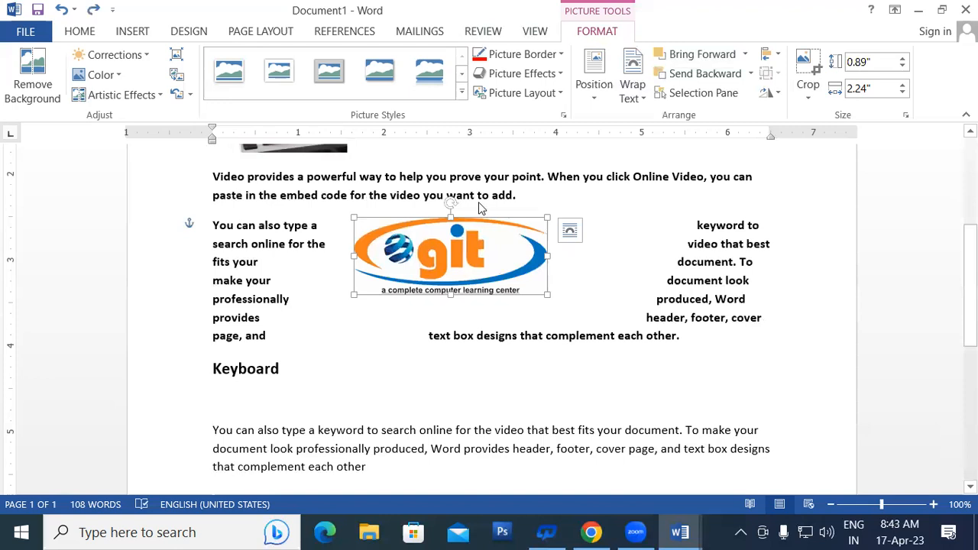
click(809, 92)
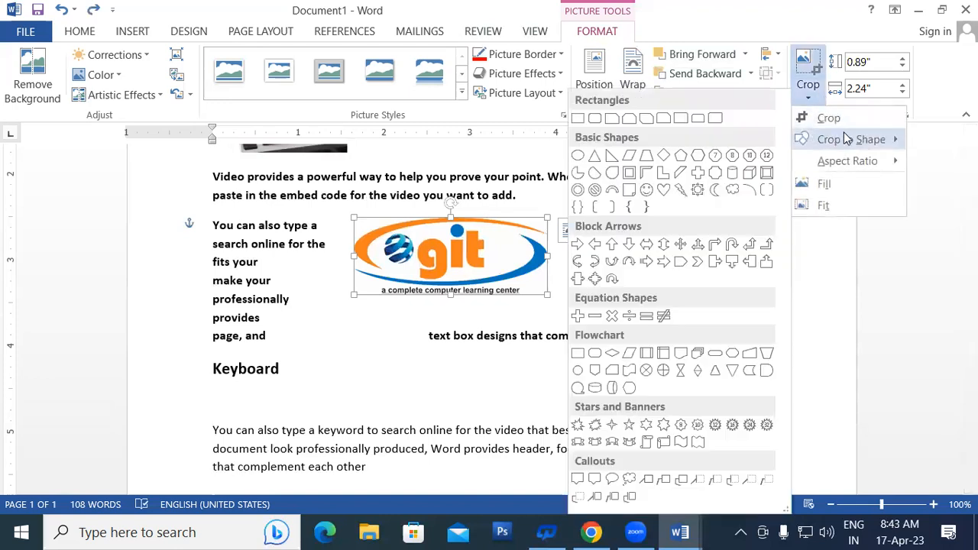
click(715, 191)
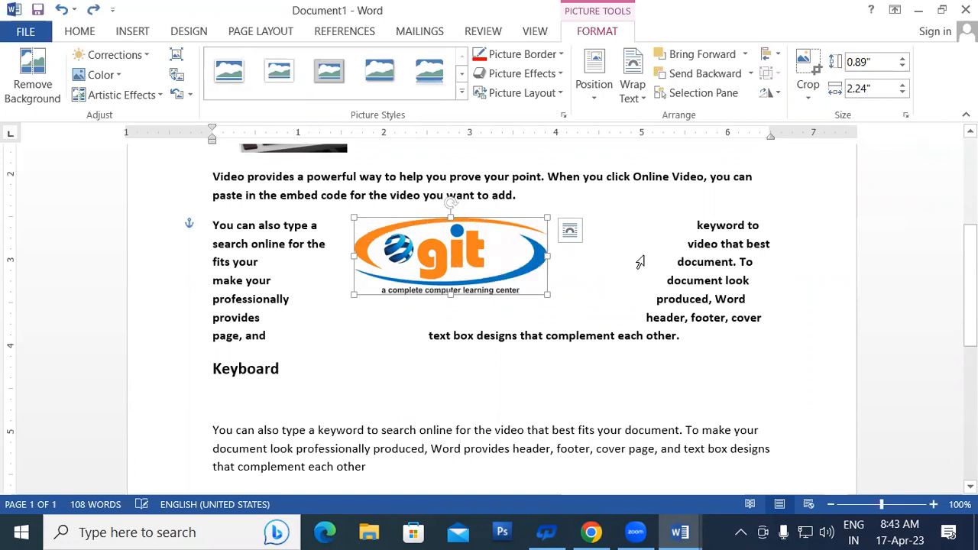
Crop the logo picture to a 3:4 portrait aspect ratio, and undo the crop
click(807, 98)
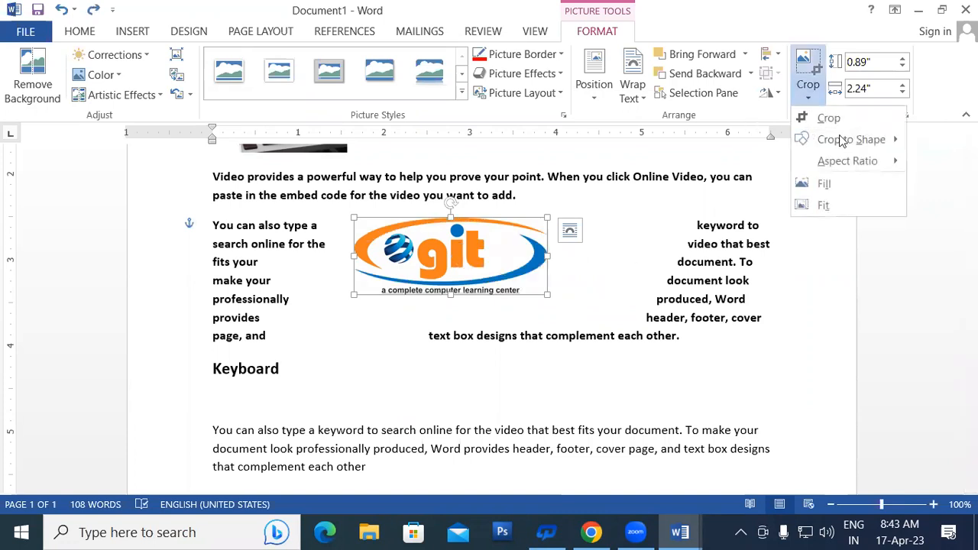
mouse_move(874, 163)
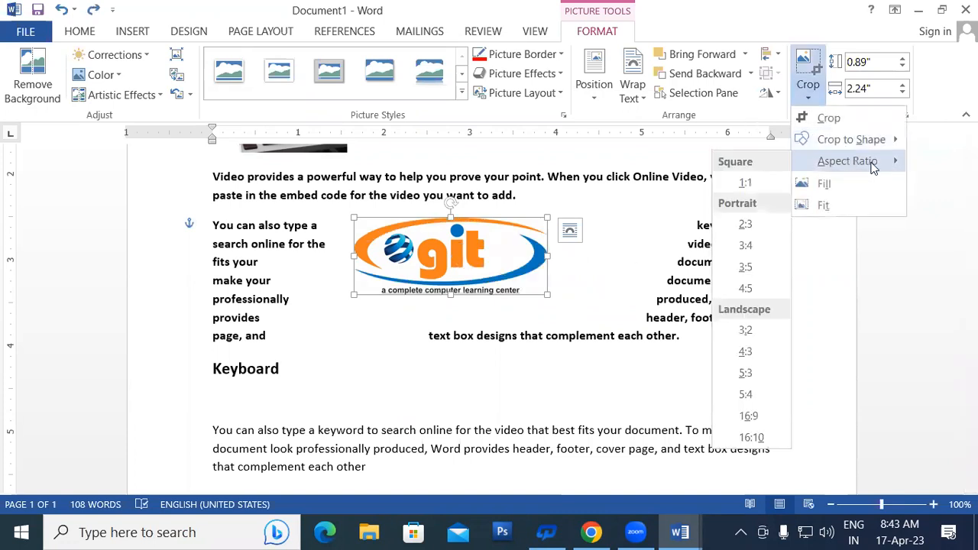
click(746, 246)
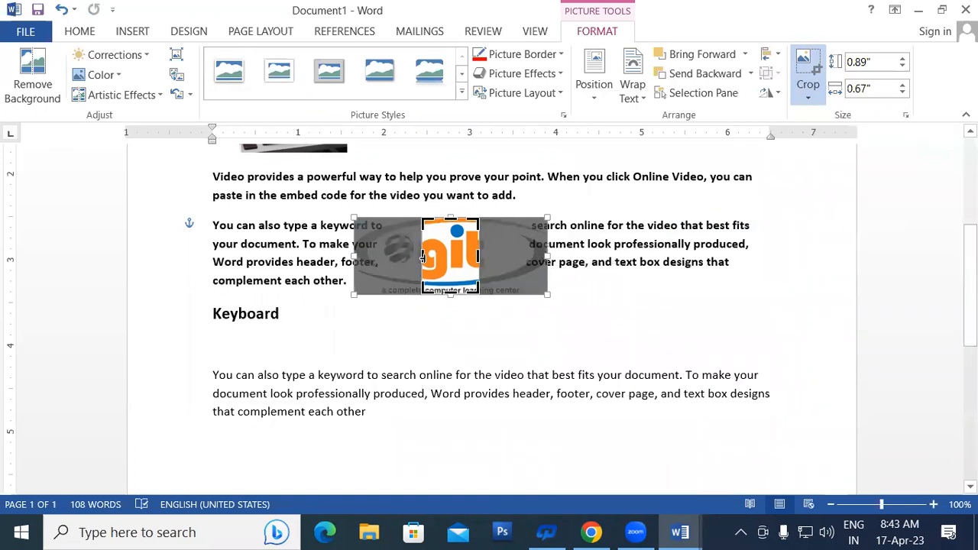
key(ctrl+z)
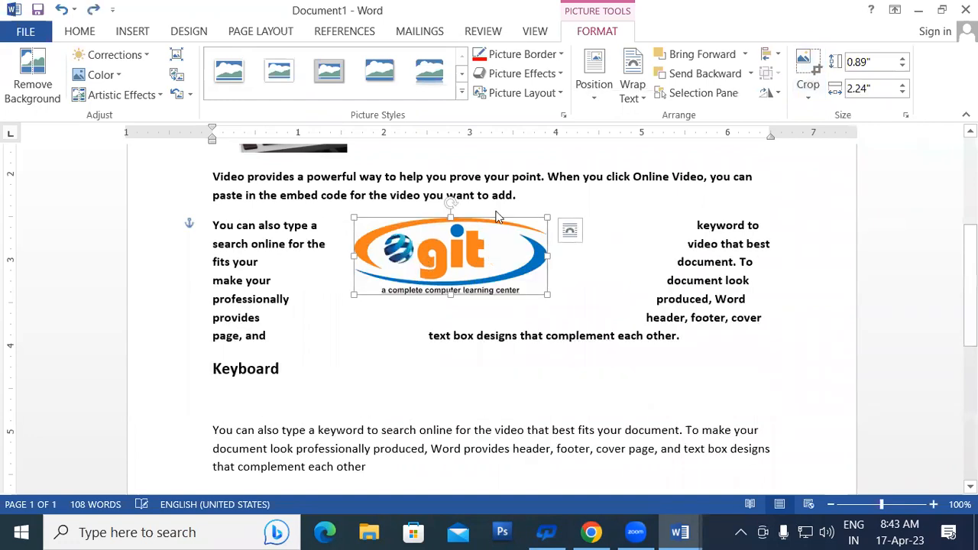
Apply the Fill crop option to the logo picture and trim its upper-right crop corner to a height of 0.88"
click(808, 92)
click(824, 184)
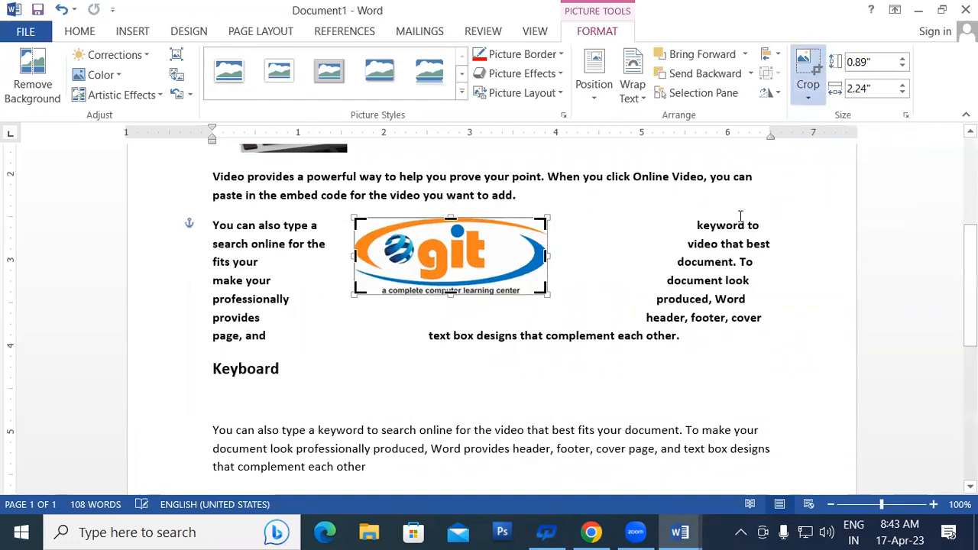
mouse_move(542, 223)
mouse_down()
mouse_move(490, 212)
mouse_move(543, 223)
mouse_up()
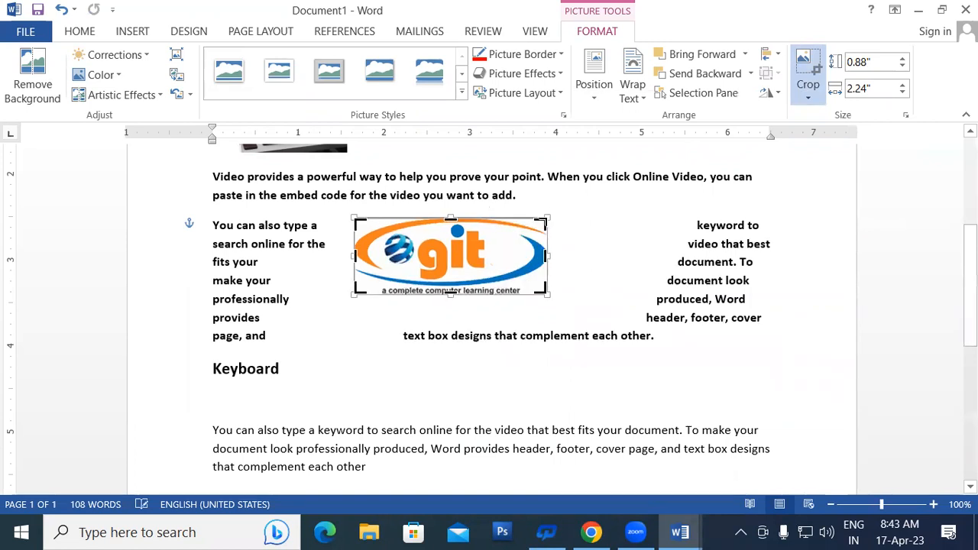
Apply the Fit crop option to the logo picture and extend its upper-left crop corner to a height of 0.93"
click(808, 97)
click(824, 207)
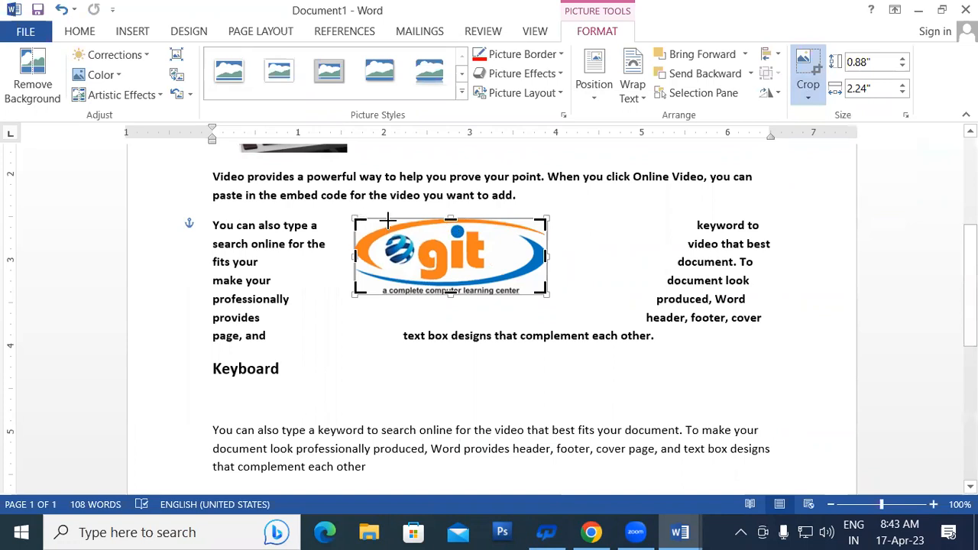
click(356, 215)
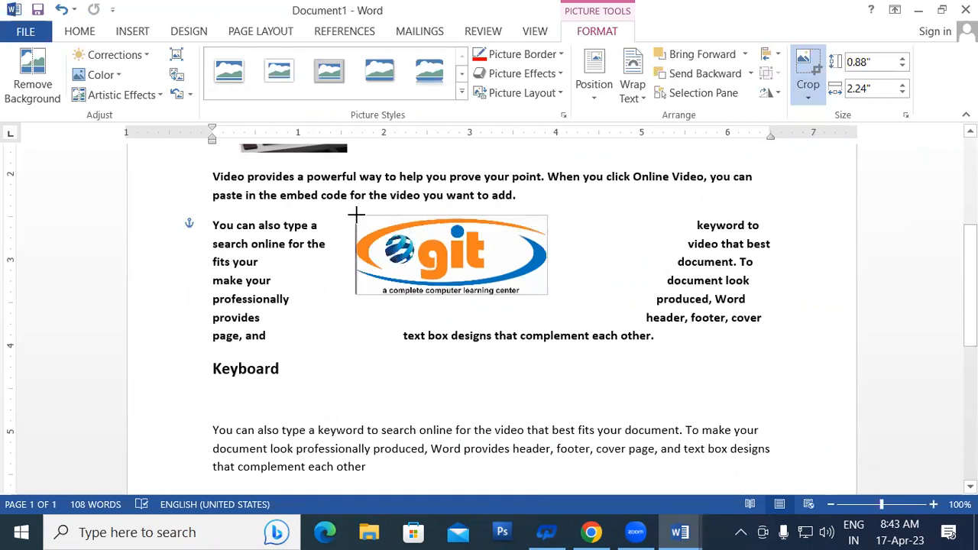
drag(356, 214, 357, 216)
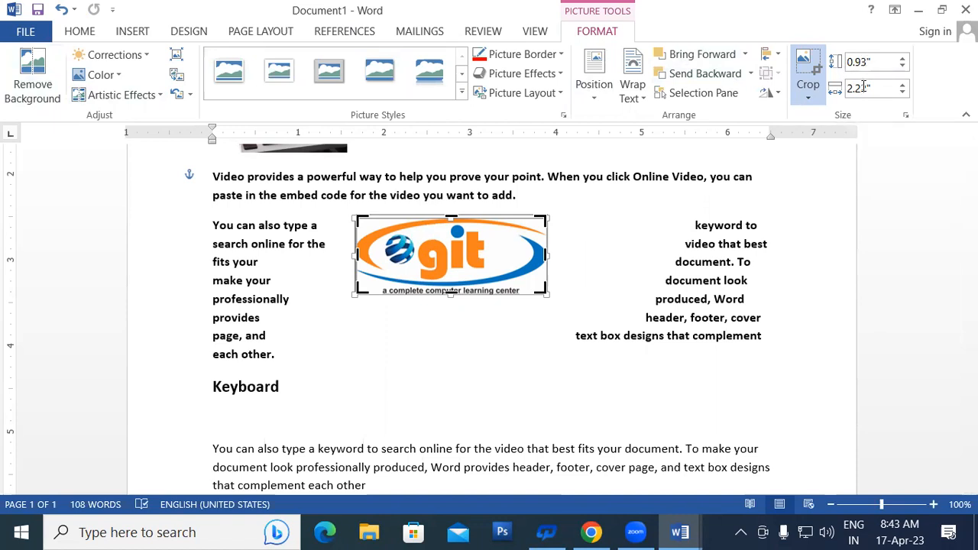
Increase the logo picture's width in steps to 3.3"
click(902, 85)
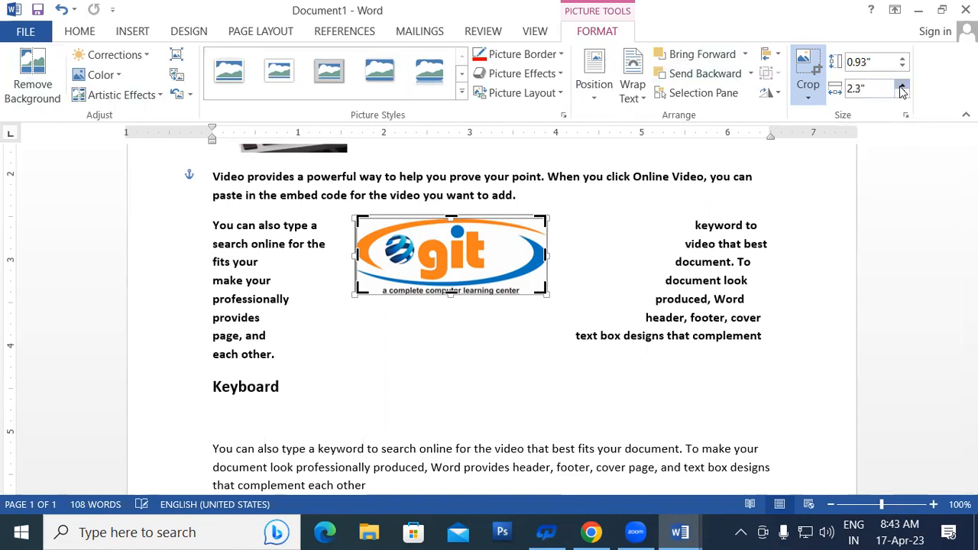
click(902, 84)
click(903, 85)
click(902, 85)
click(902, 85)
click(902, 86)
click(902, 86)
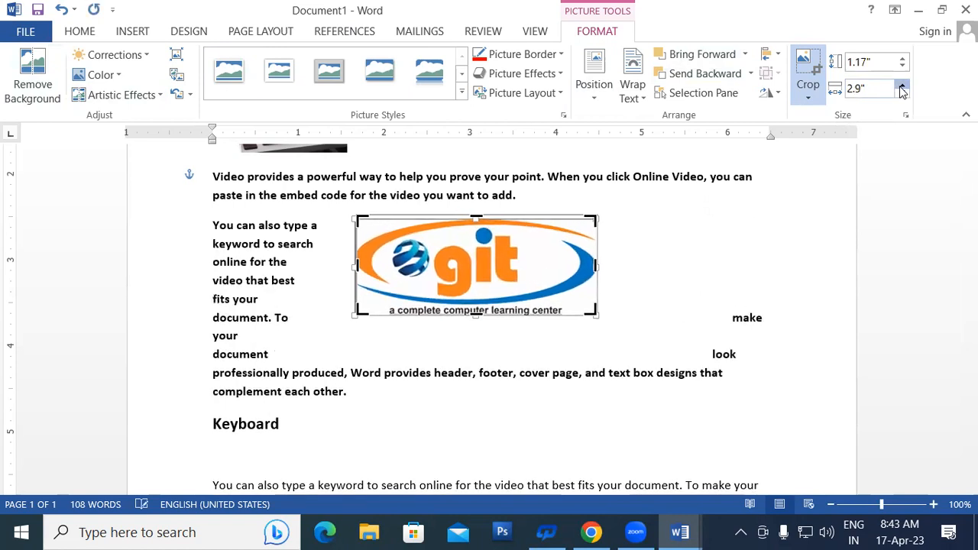
click(902, 86)
click(902, 86)
click(903, 85)
click(903, 87)
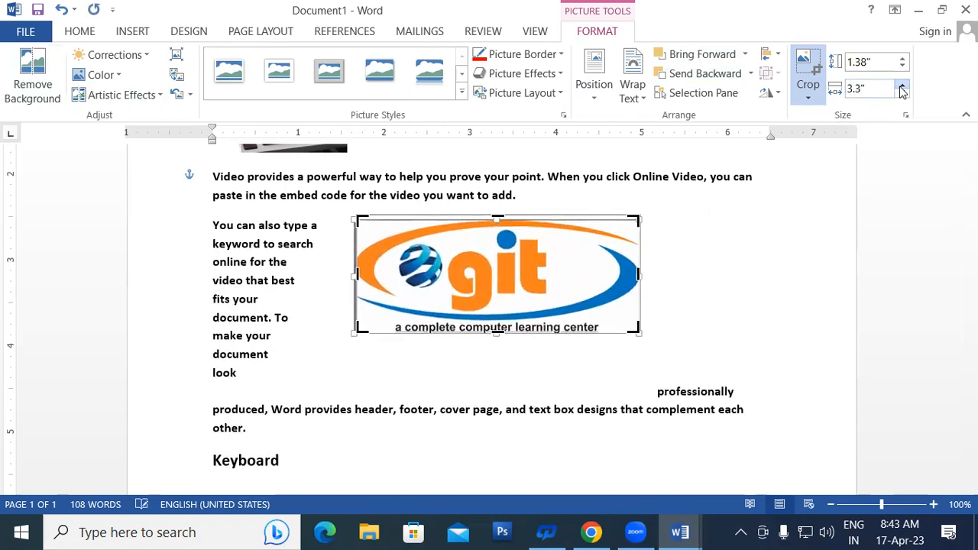
Increase the logo picture's height beyond 1.5", and reduce it in steps to 1"
click(903, 60)
click(903, 60)
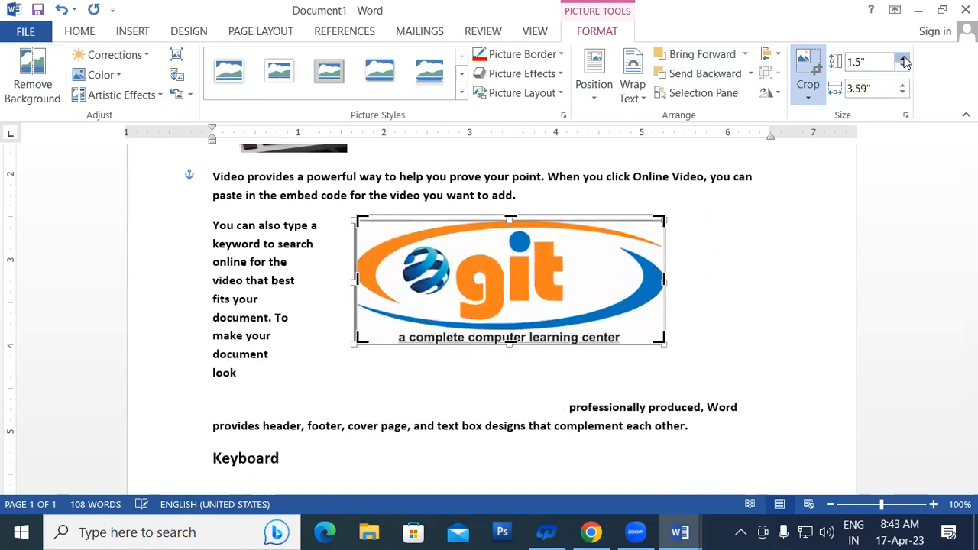
click(903, 60)
click(903, 60)
click(903, 60)
click(903, 60)
click(903, 69)
click(903, 69)
click(902, 69)
click(903, 69)
click(903, 69)
click(902, 69)
click(903, 69)
click(902, 69)
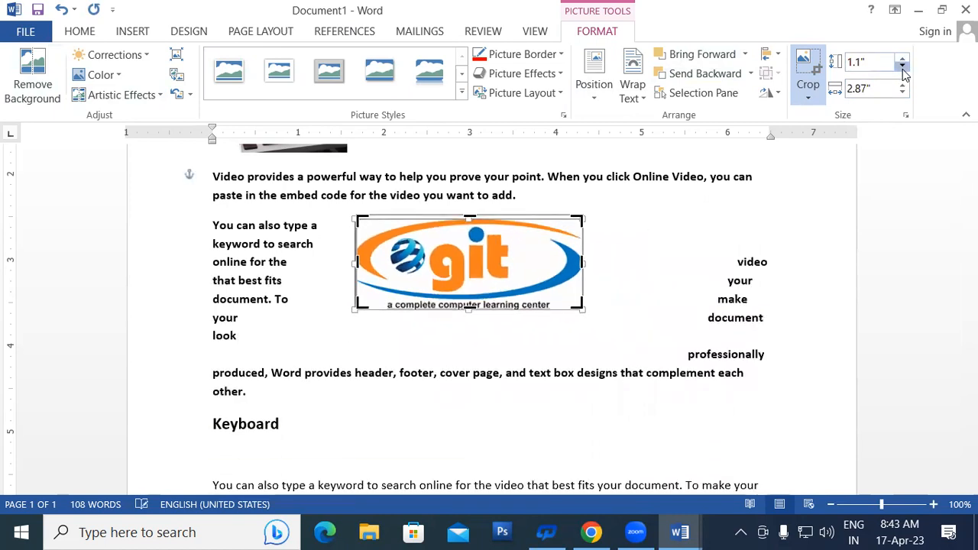
click(903, 69)
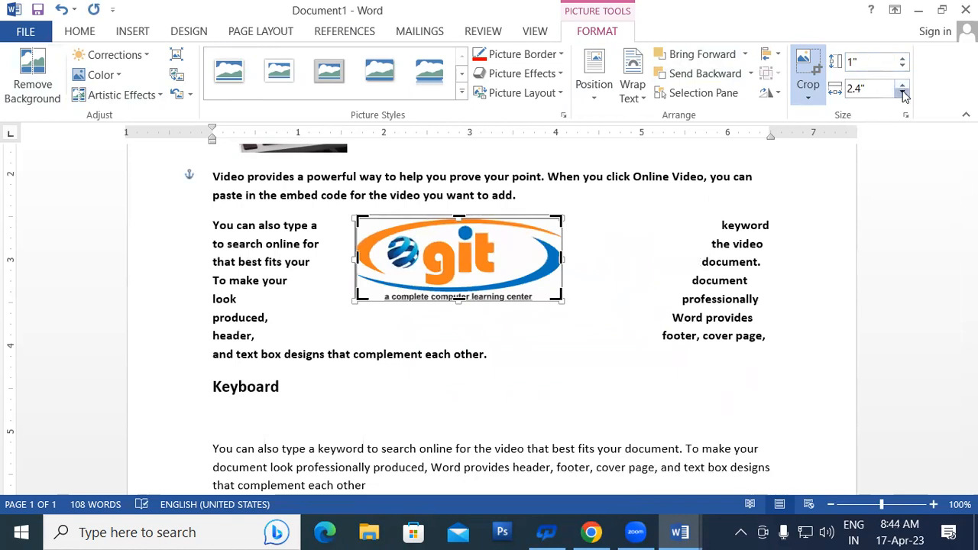
Reduce the logo picture's width in steps to 0.9"
click(903, 93)
click(903, 93)
click(903, 93)
click(902, 93)
click(903, 92)
click(903, 93)
click(902, 92)
click(902, 92)
click(903, 92)
click(902, 93)
click(902, 92)
click(902, 92)
click(902, 92)
click(903, 93)
click(902, 92)
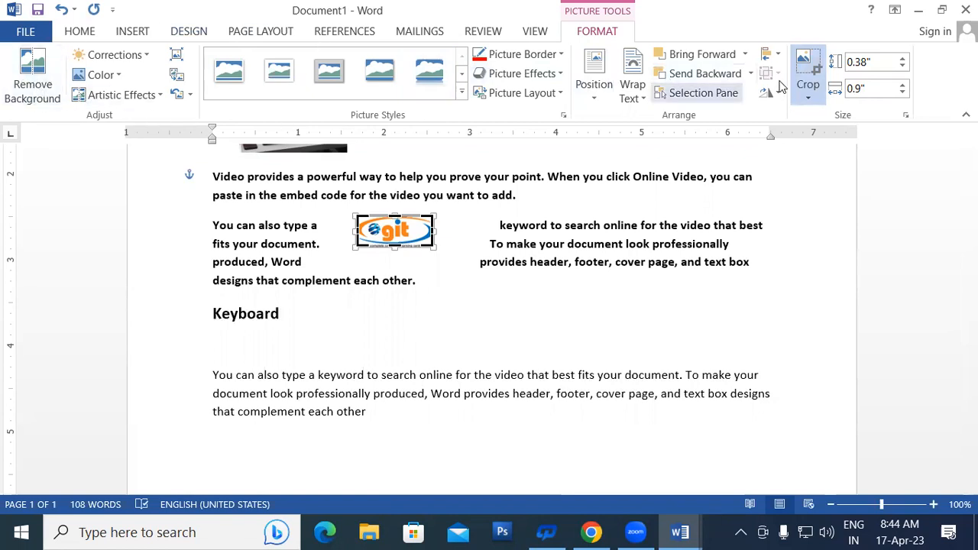
Create a new blank document
click(137, 35)
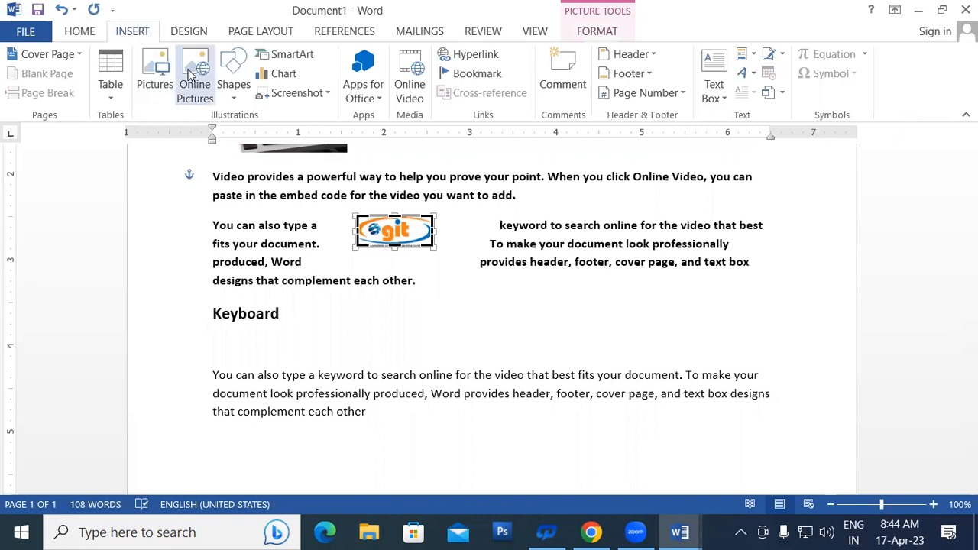
scroll(587, 269, down, 3)
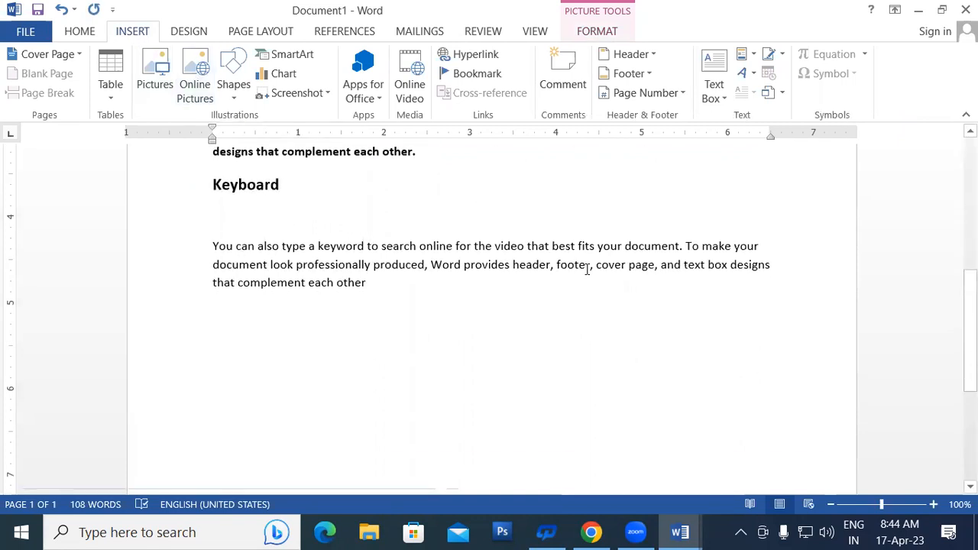
key(ctrl+n)
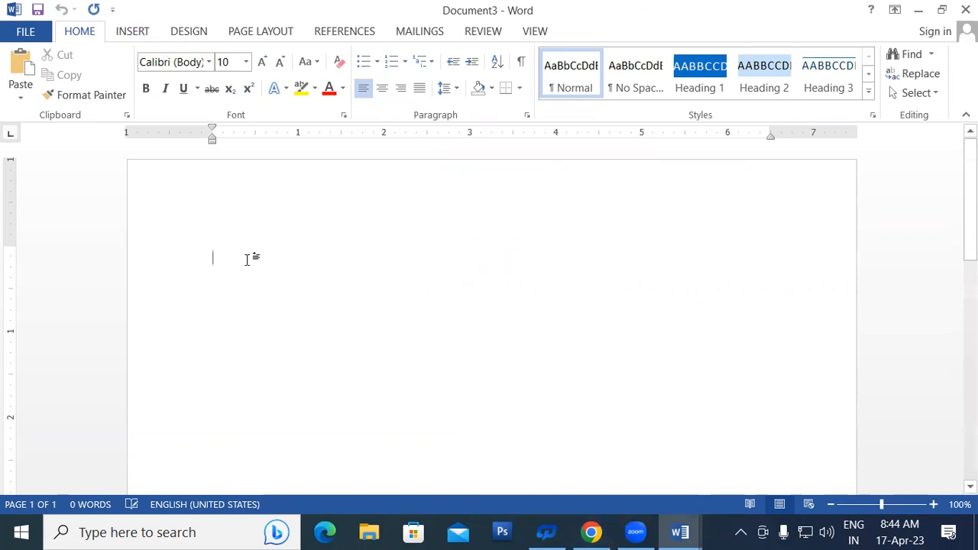
Search Bing for "Mouse images" as online pictures to insert into the blank document
click(123, 34)
click(194, 64)
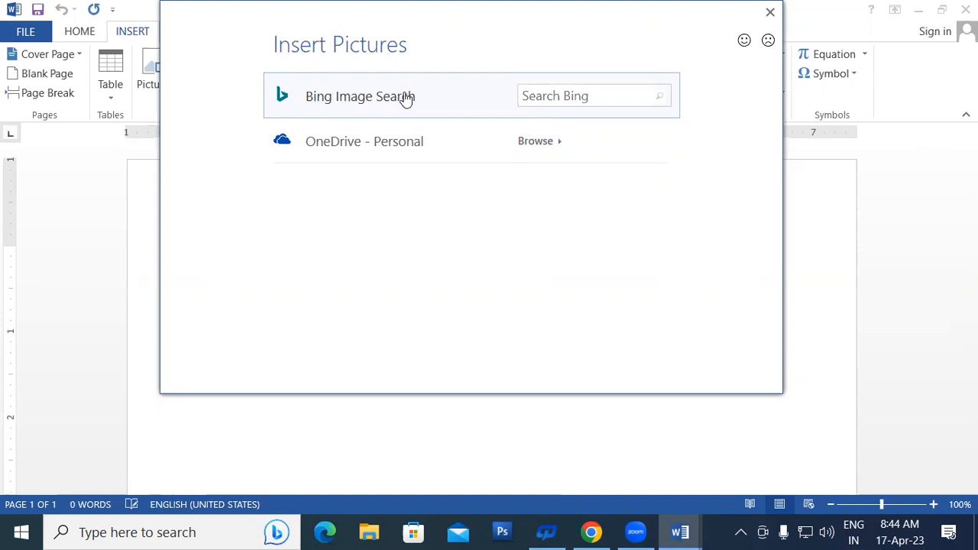
click(554, 96)
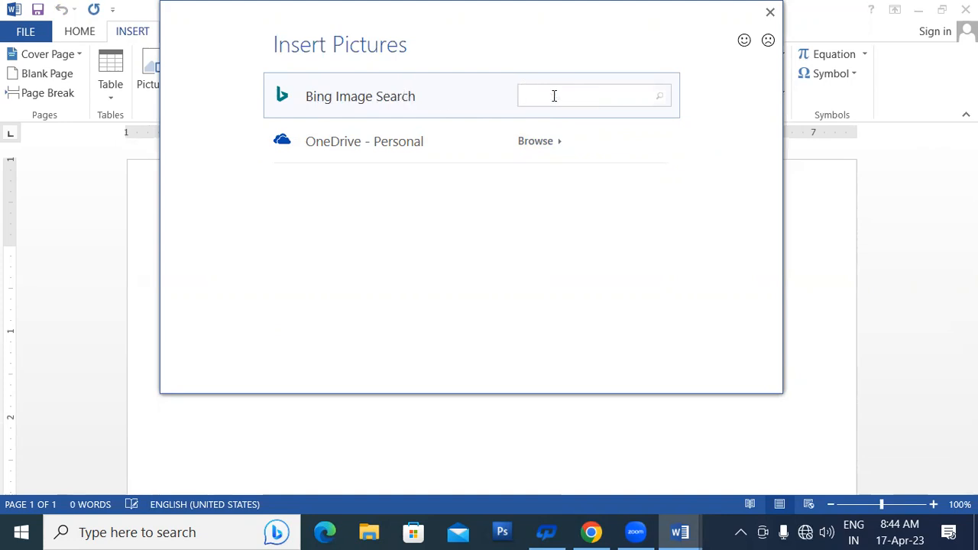
text(Mouse images)
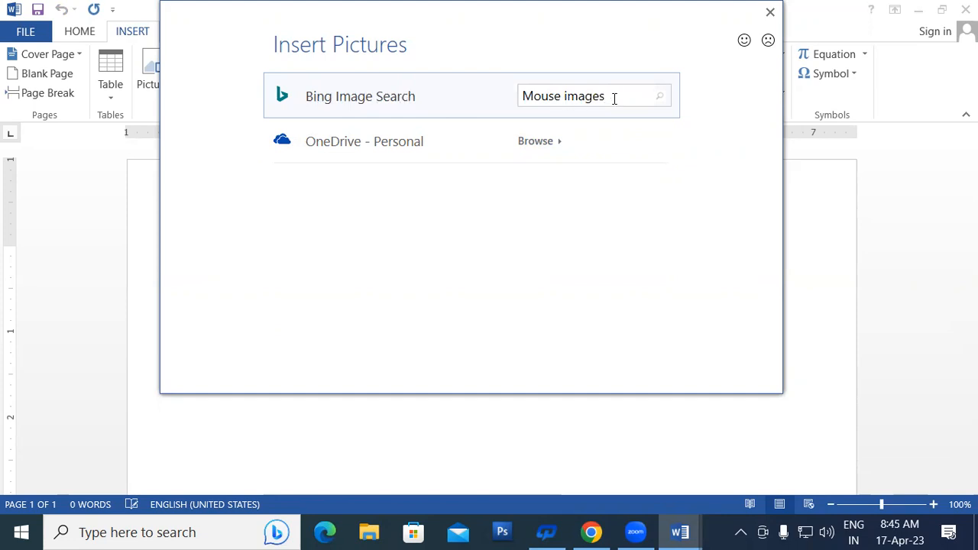
click(661, 104)
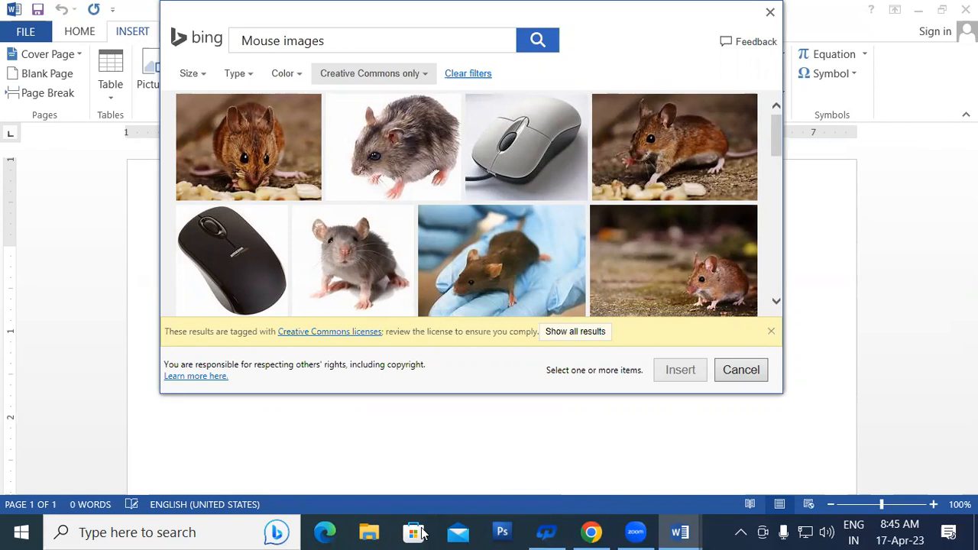
Try to insert two pictures from the results together: the white mouse on a blue pad and the black computer mouse
drag(774, 138, 788, 195)
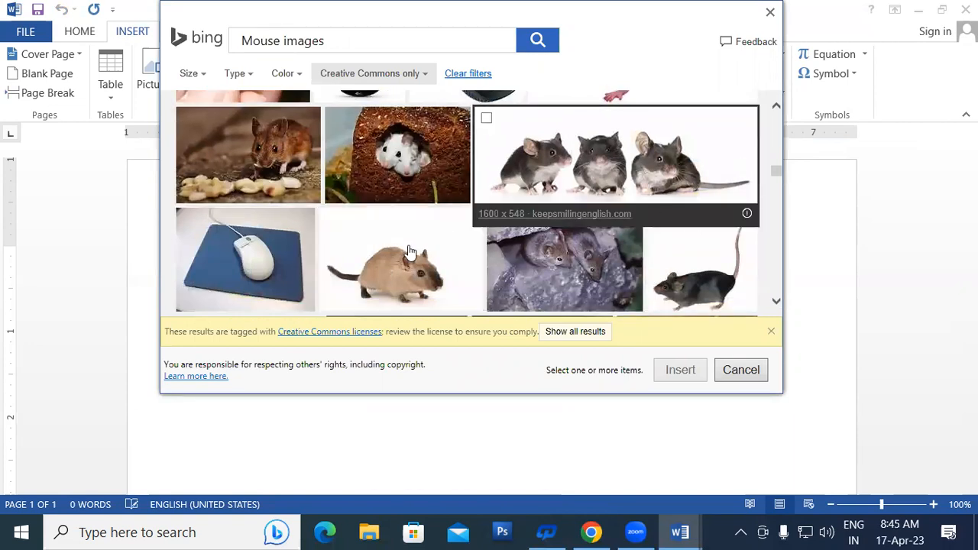
click(247, 255)
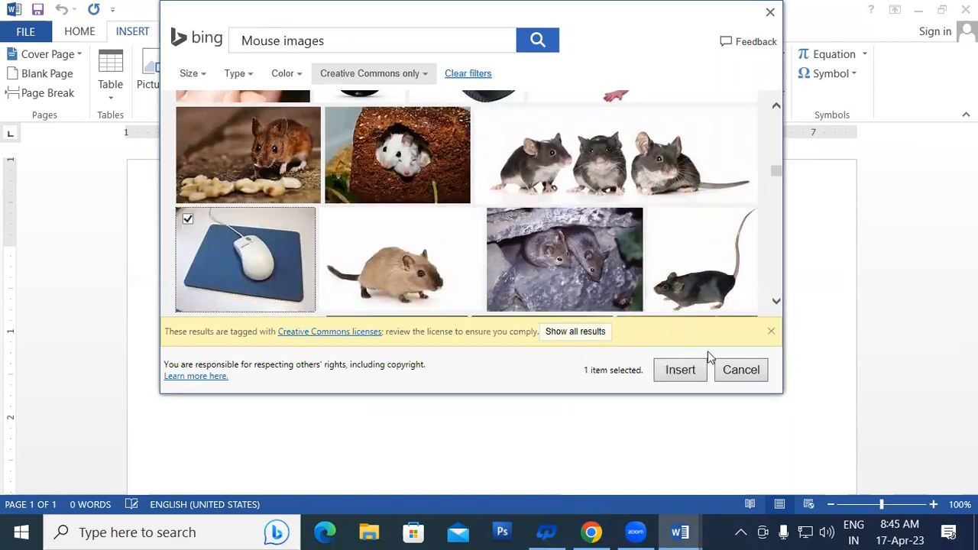
drag(777, 106, 775, 104)
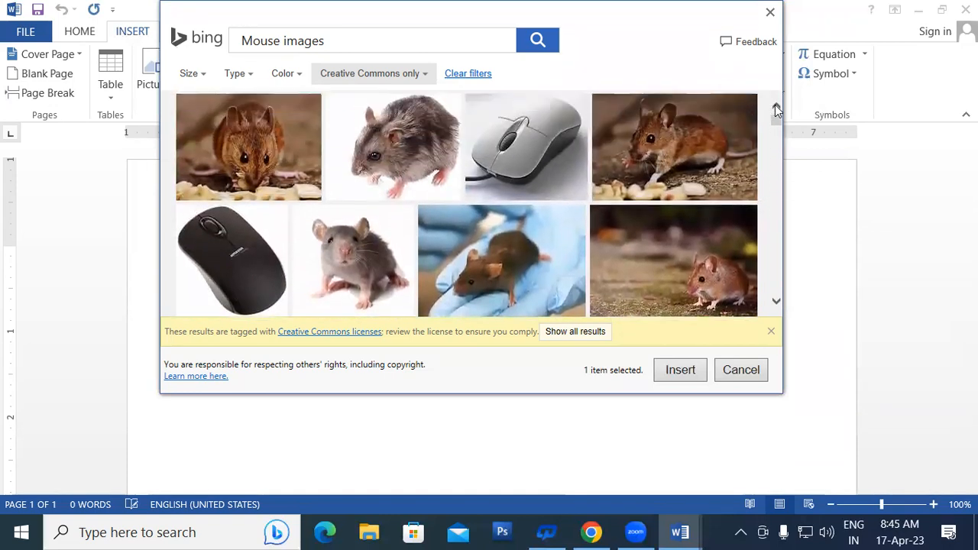
click(302, 218)
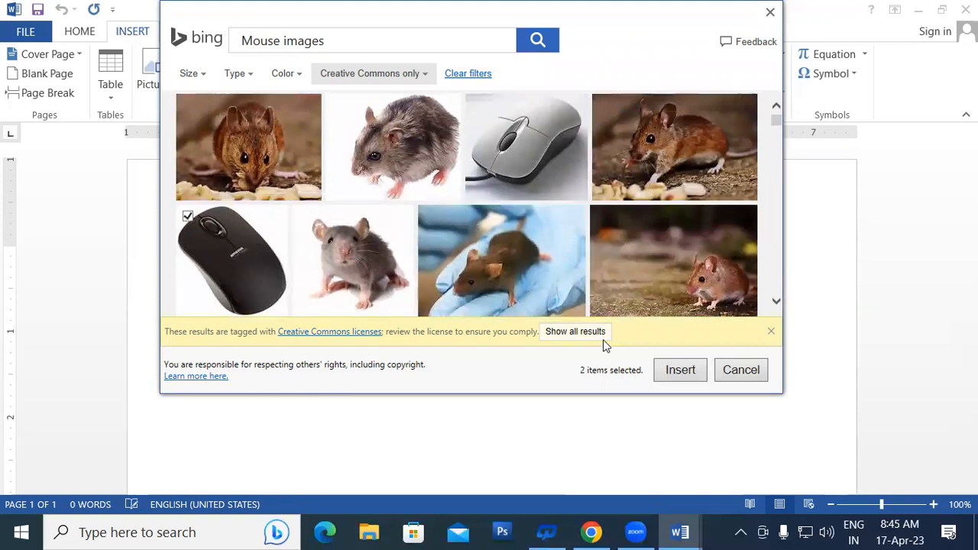
click(677, 376)
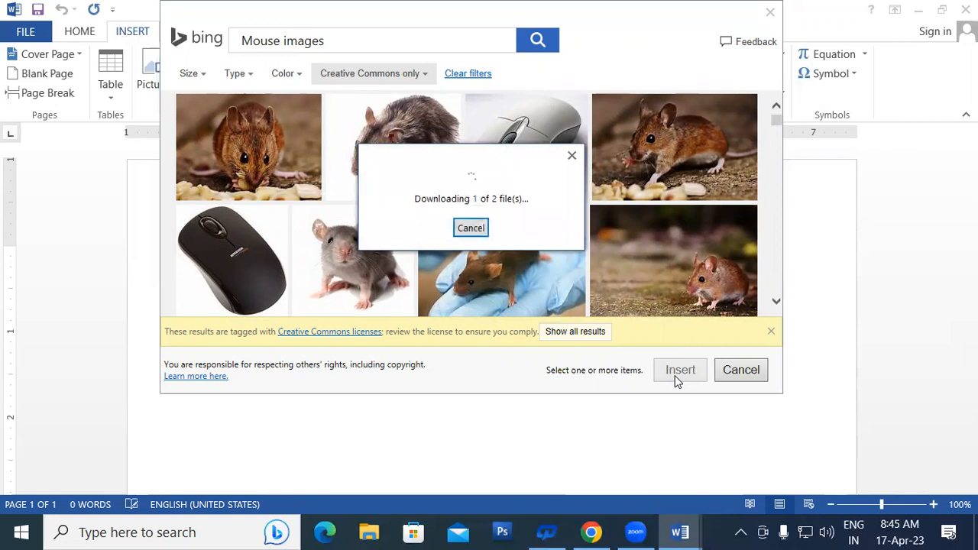
click(392, 316)
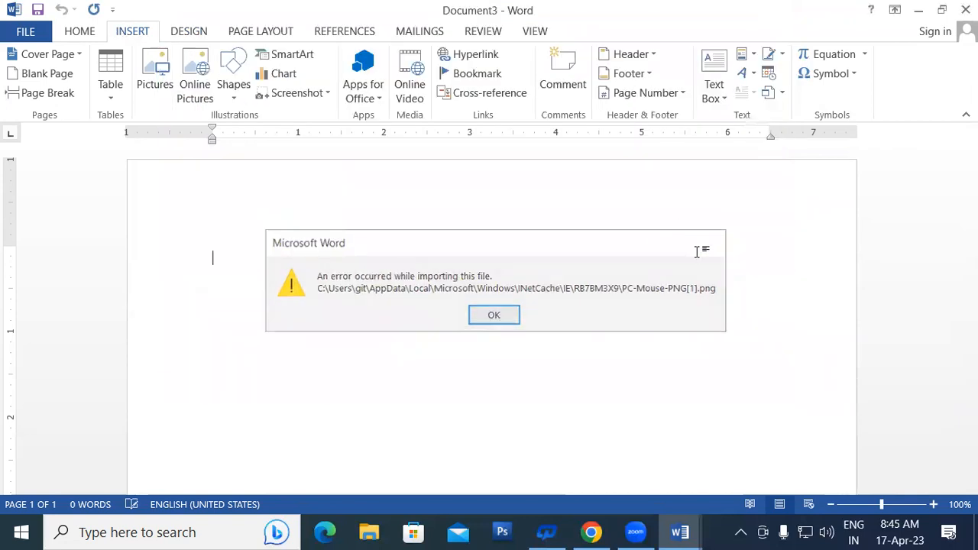
key(Return)
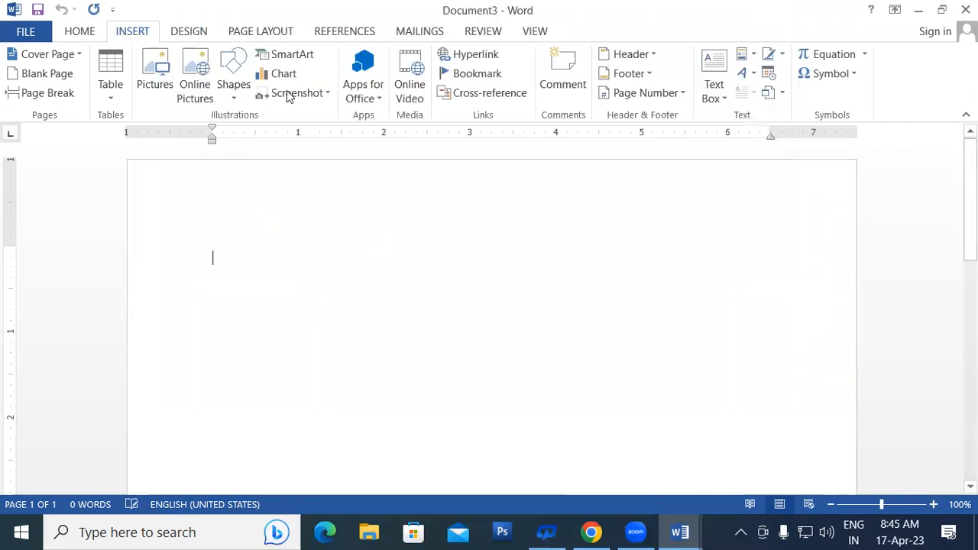
Search Bing for "mouse images jpeg" as online pictures for the document
click(193, 74)
click(554, 95)
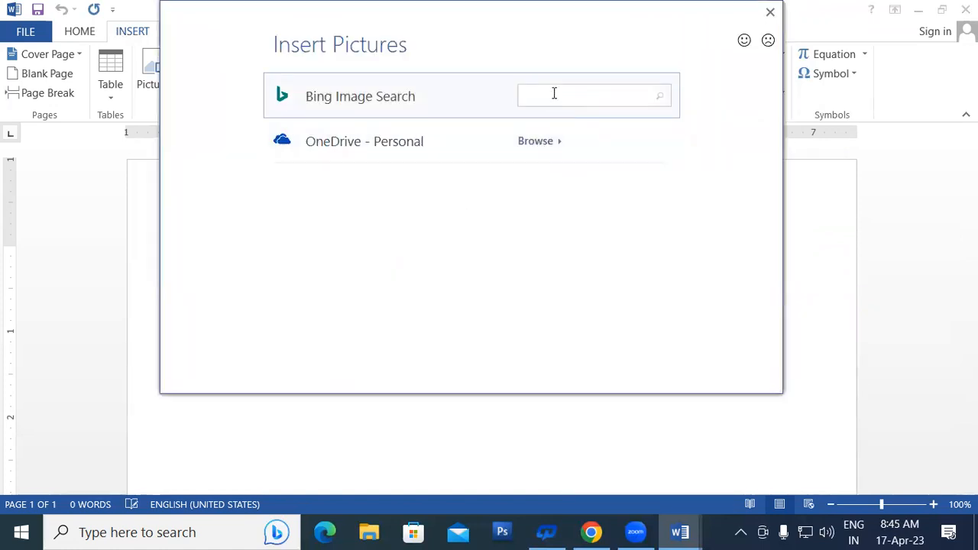
text(mouse images jpeg)
key(Return)
Try to insert the picture of the dark wired computer mouse from the search results
scroll(526, 253, down, 3)
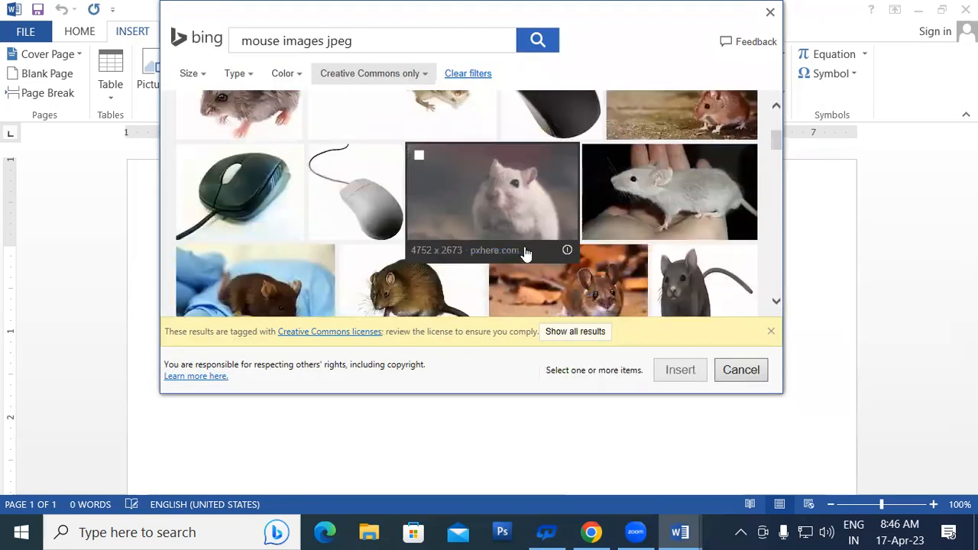
click(264, 193)
click(677, 373)
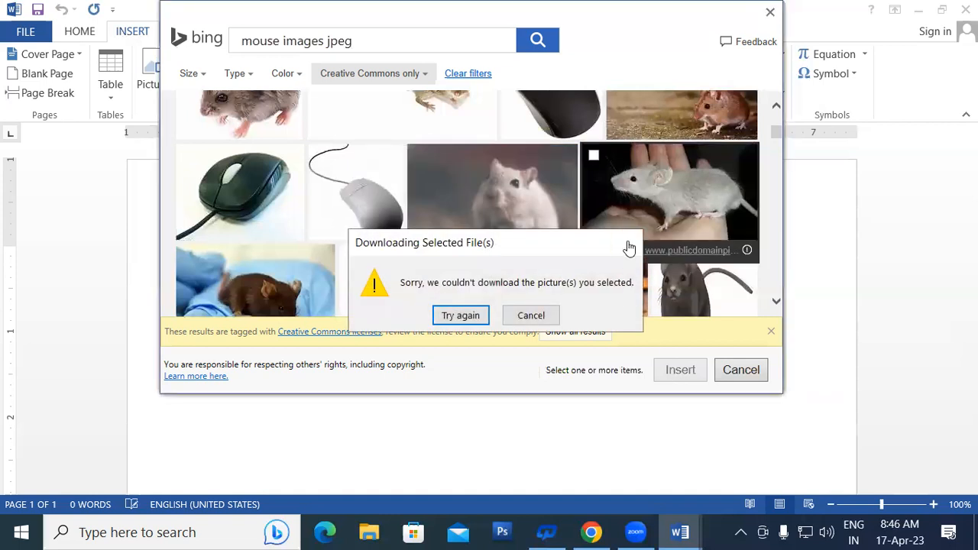
click(628, 249)
Try to insert the picture of the red-and-black pair of computer mice, retrying the download once
drag(776, 301, 776, 301)
click(230, 214)
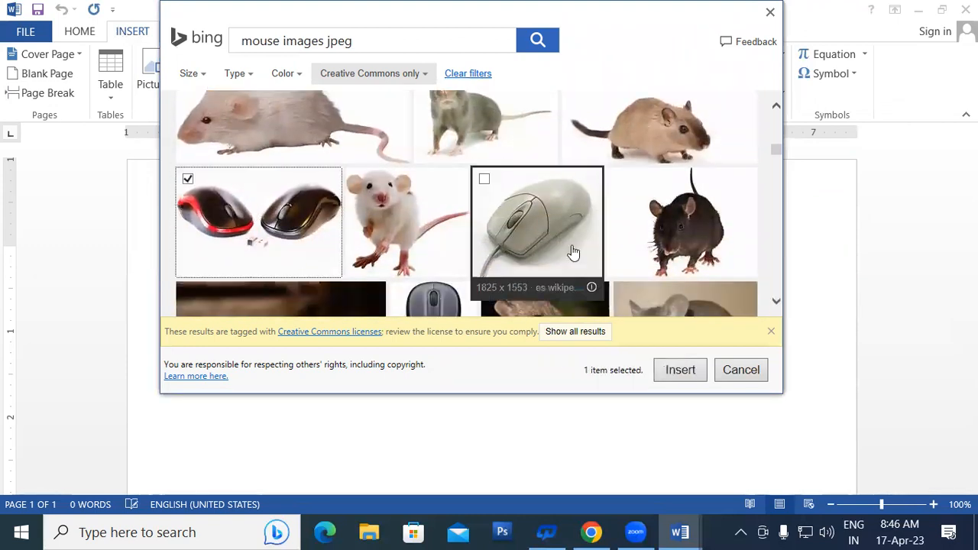
click(670, 371)
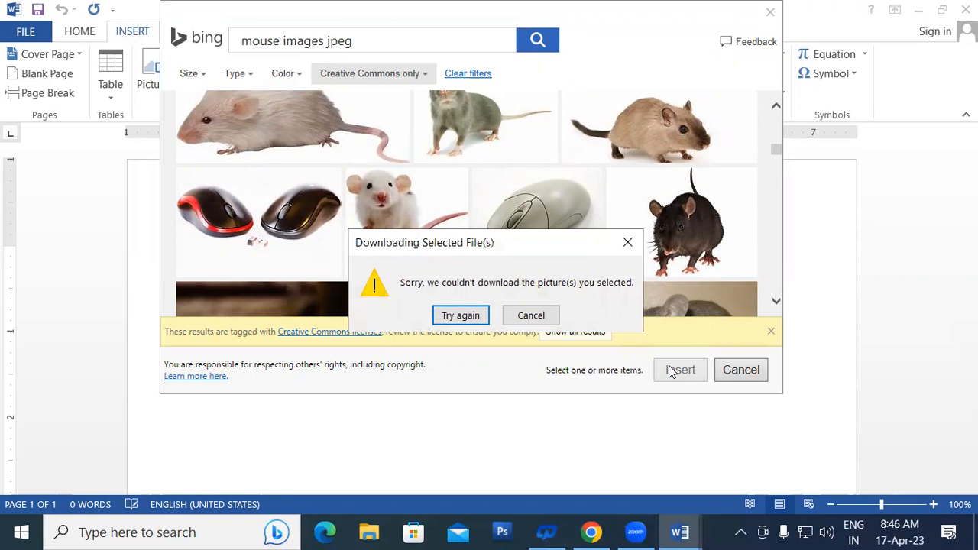
click(451, 315)
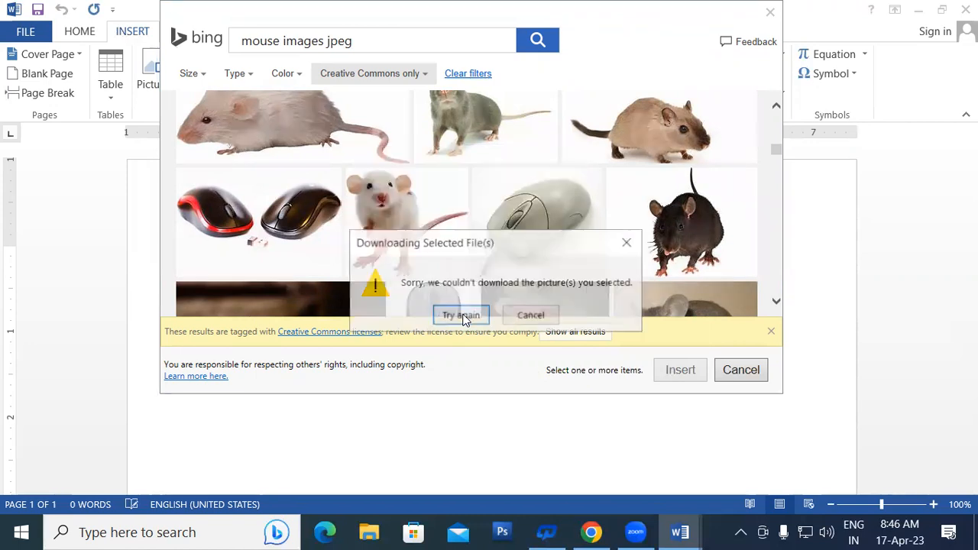
click(508, 320)
Insert the picture of the blue and black wired computer mouse from the search results
drag(778, 150, 774, 161)
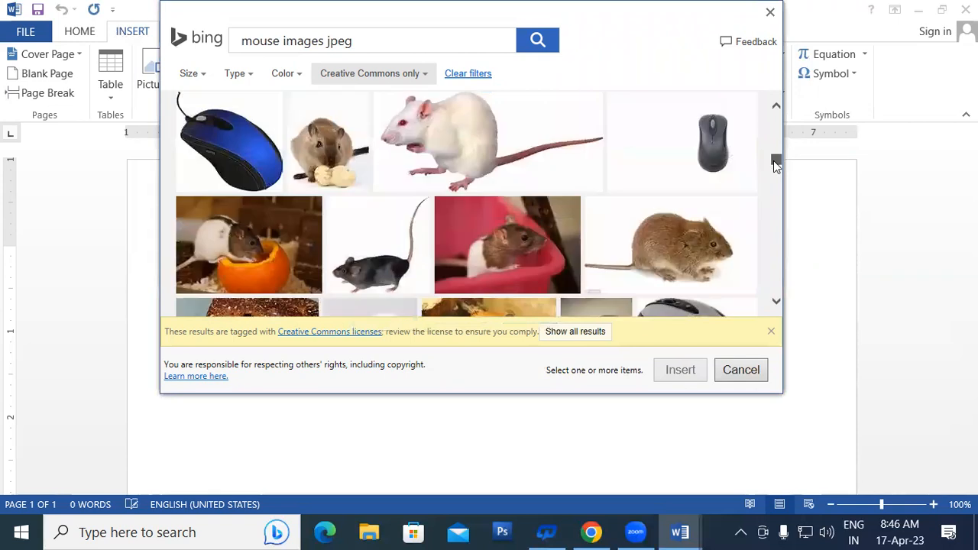
click(229, 150)
click(685, 371)
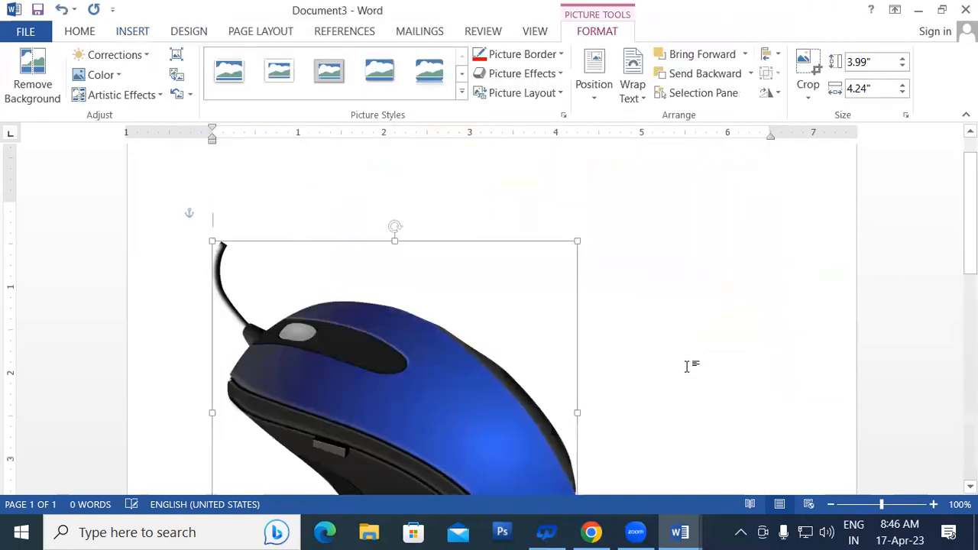
Shrink the blue mouse picture proportionally from its corner to about 2.67" high and 2.83" wide, and deselect it
scroll(589, 349, down, 5)
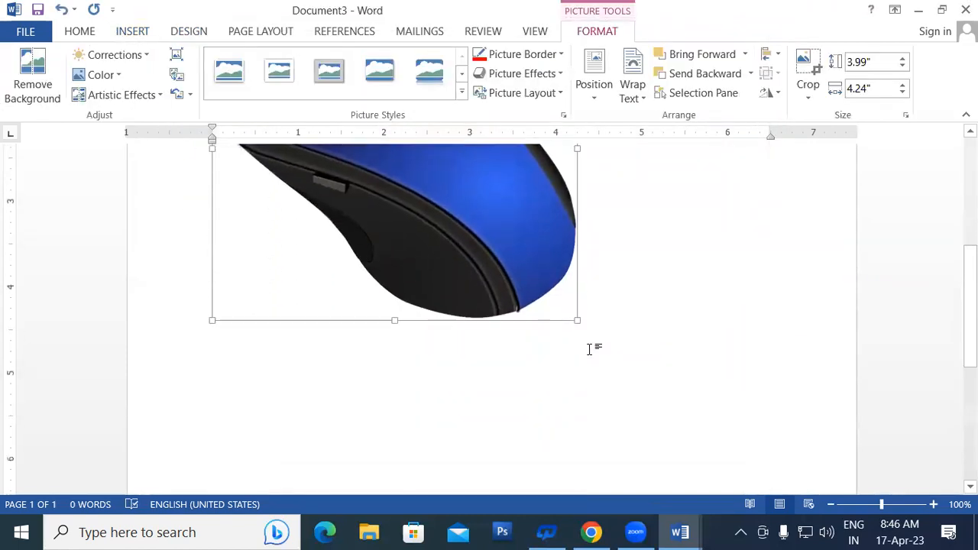
drag(577, 321, 364, 207)
scroll(496, 327, up, 7)
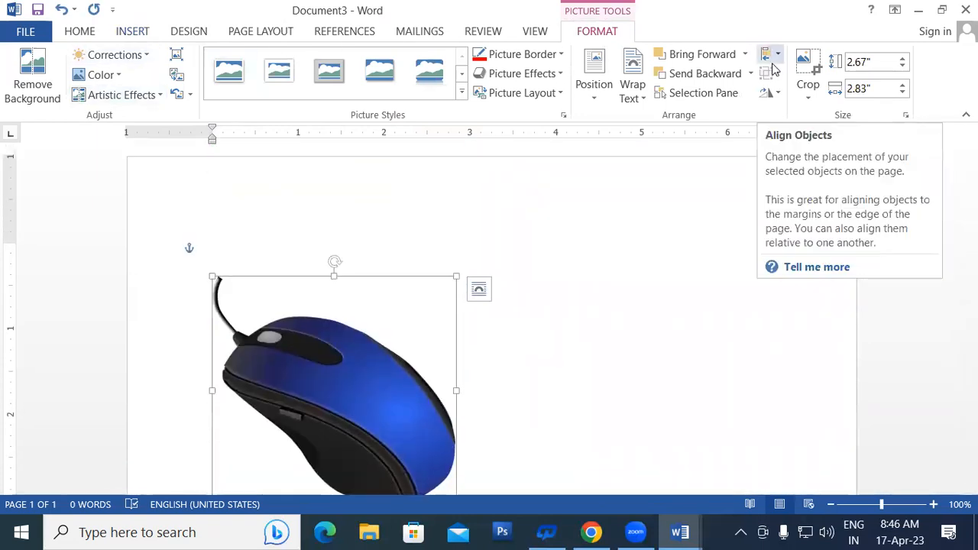
click(612, 339)
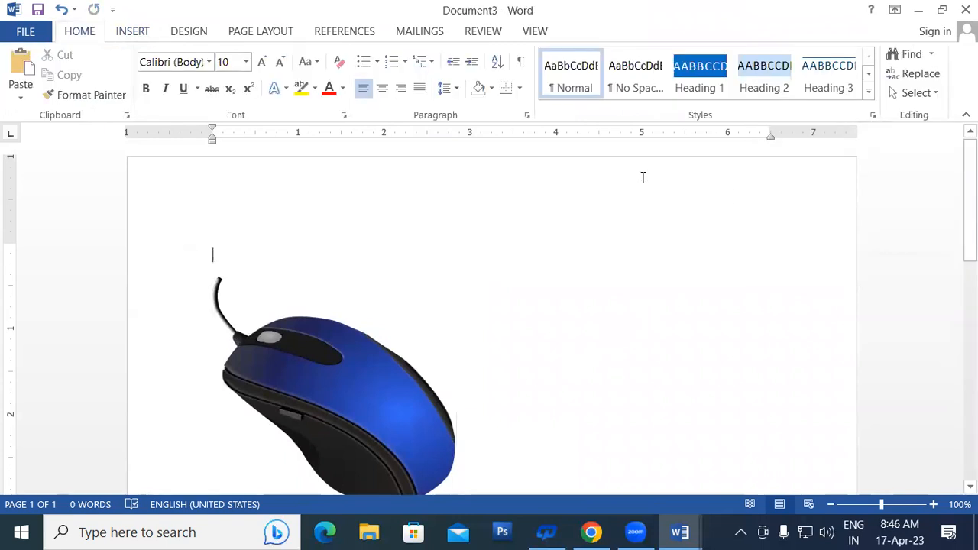
Select the blue mouse picture and delete it from the document
click(283, 305)
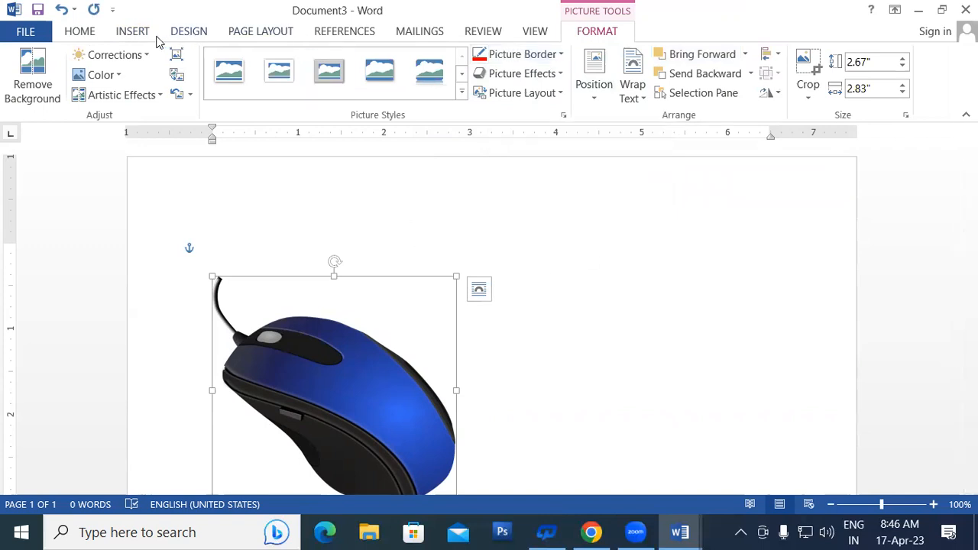
click(133, 32)
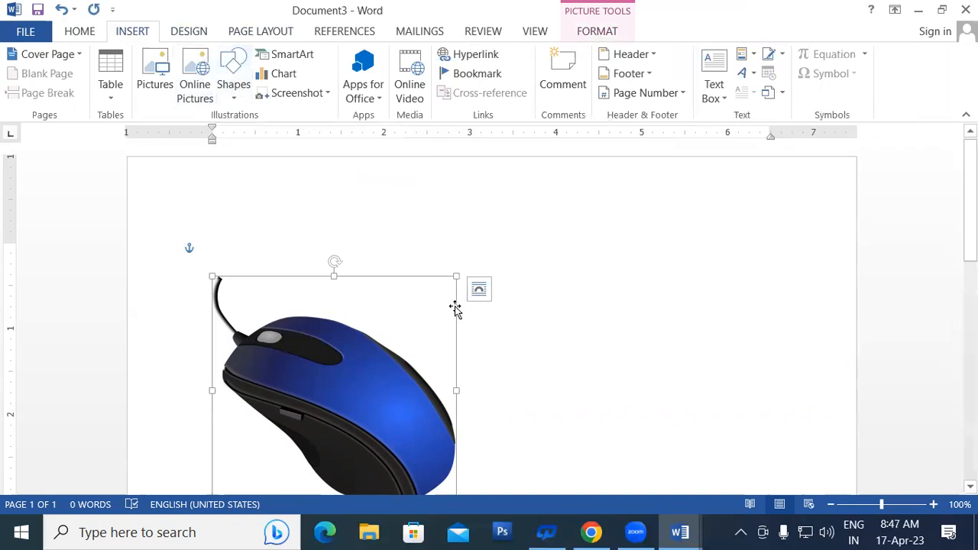
scroll(384, 349, down, 3)
scroll(346, 348, up, 1)
scroll(347, 336, up, 2)
scroll(395, 312, down, 4)
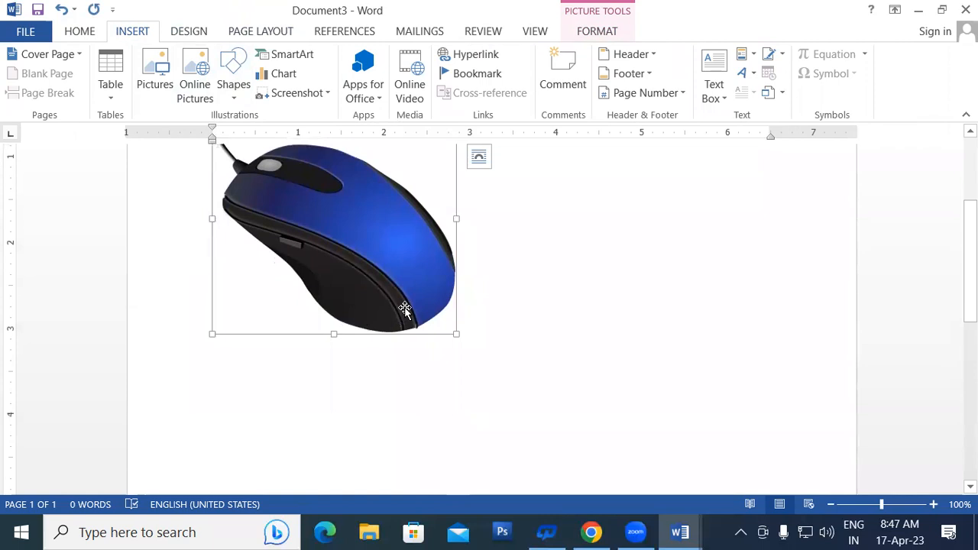
key(Delete)
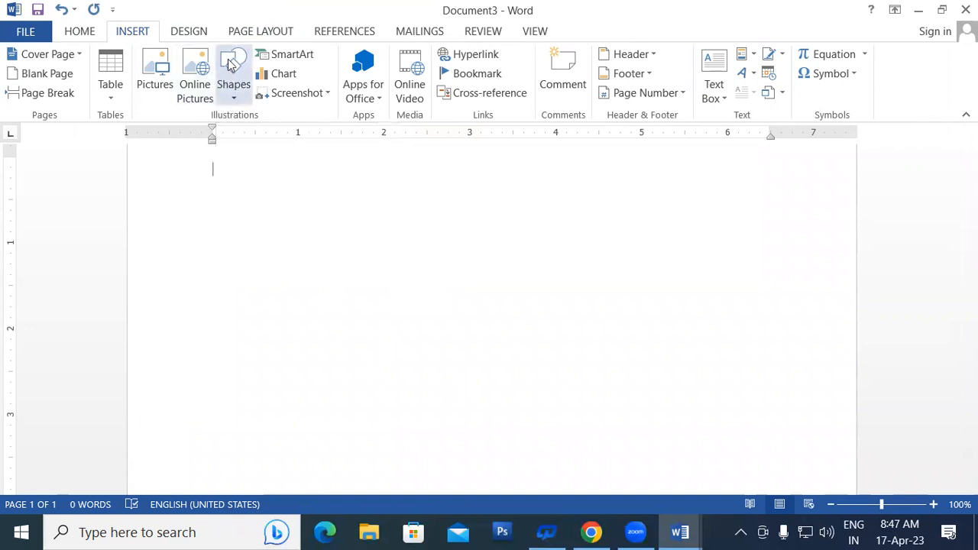
Open the gallery of shapes that can be inserted into the document
click(236, 103)
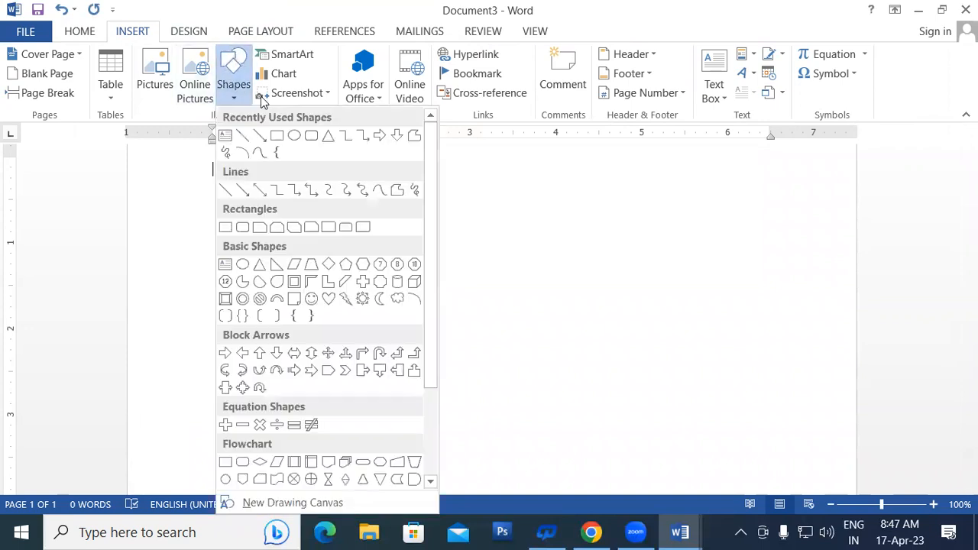